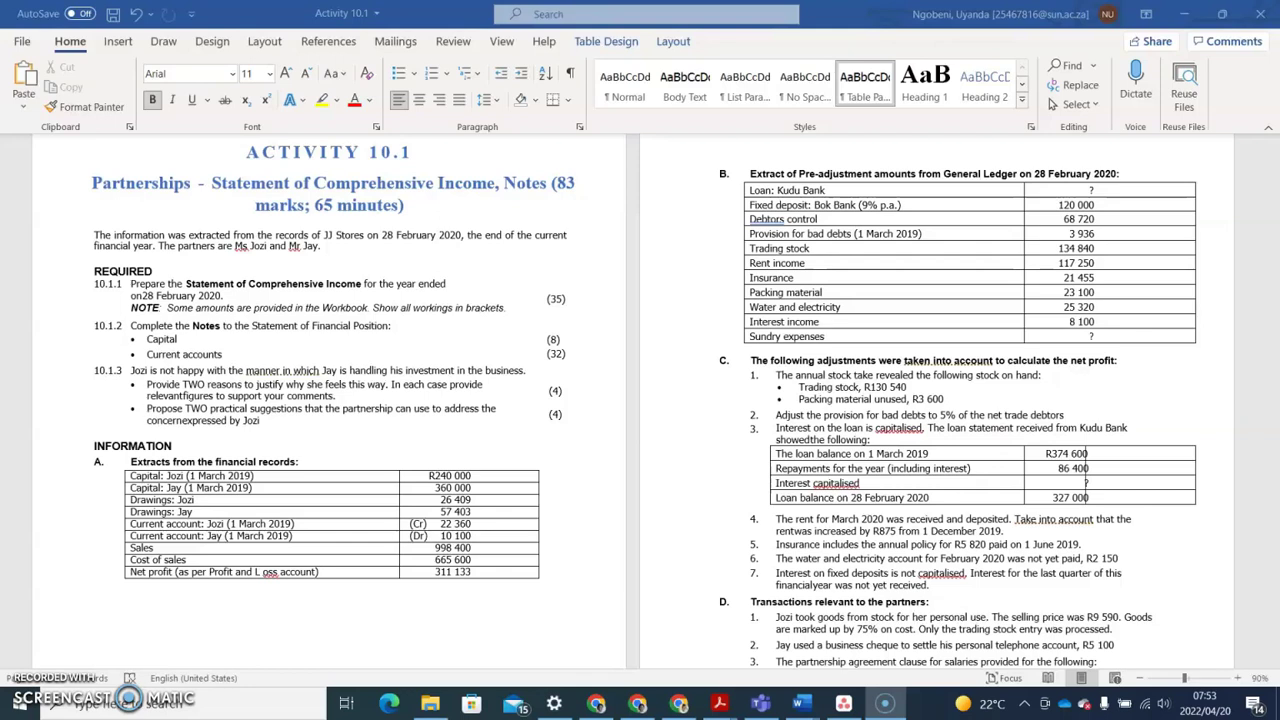
# Step: Insert the missing space between "on" and "28 February 2020" in requirement 10.1.1
pyautogui.moveTo(397, 236); pyautogui.dragTo(452, 247)
pyautogui.moveTo(142, 298); pyautogui.dragTo(218, 297)
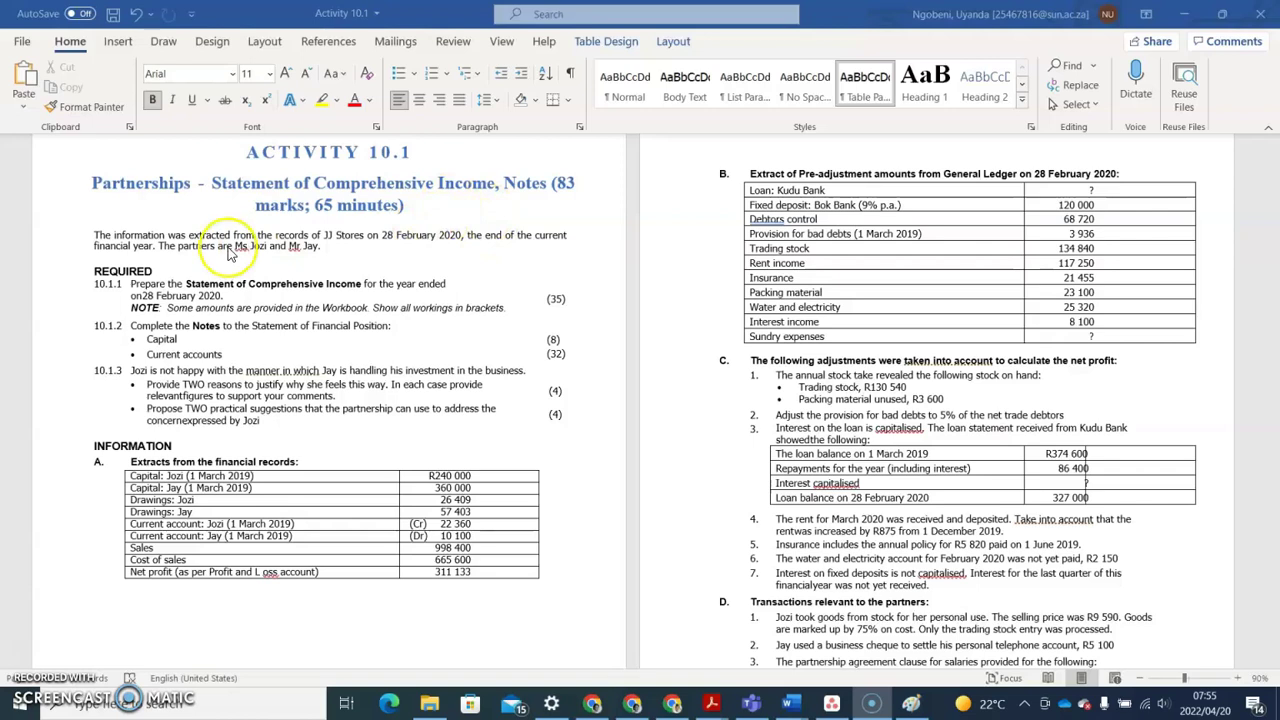
pyautogui.click(145, 300)
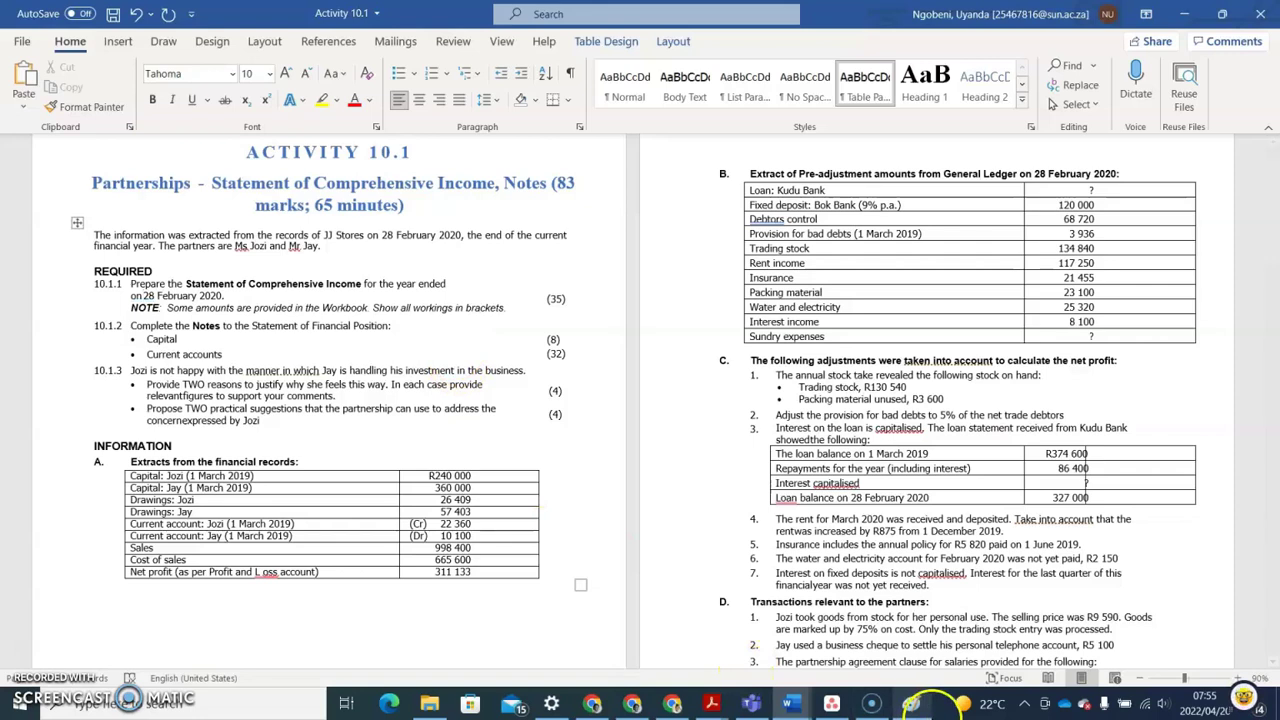
# Step: Switch to the Paint timeline drawing and place the bold label "28/02/20" just below the end marker of the line
pyautogui.moveTo(912, 704)
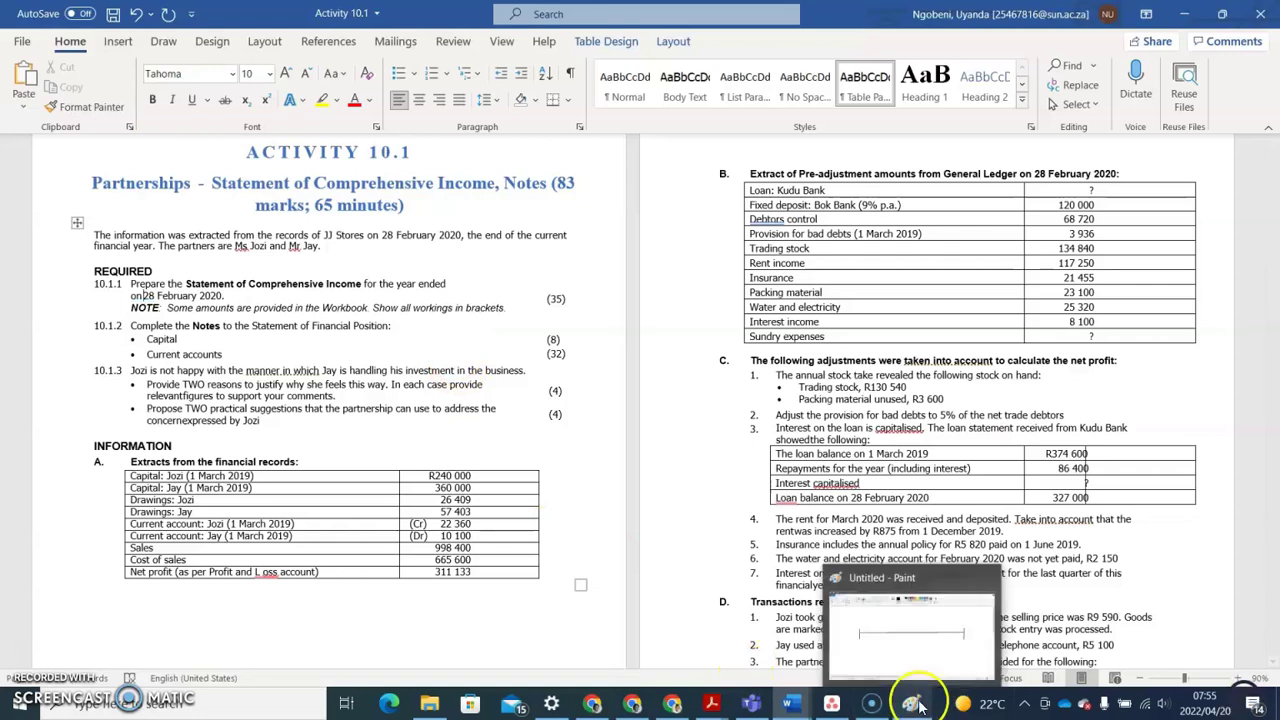
pyautogui.click(917, 619)
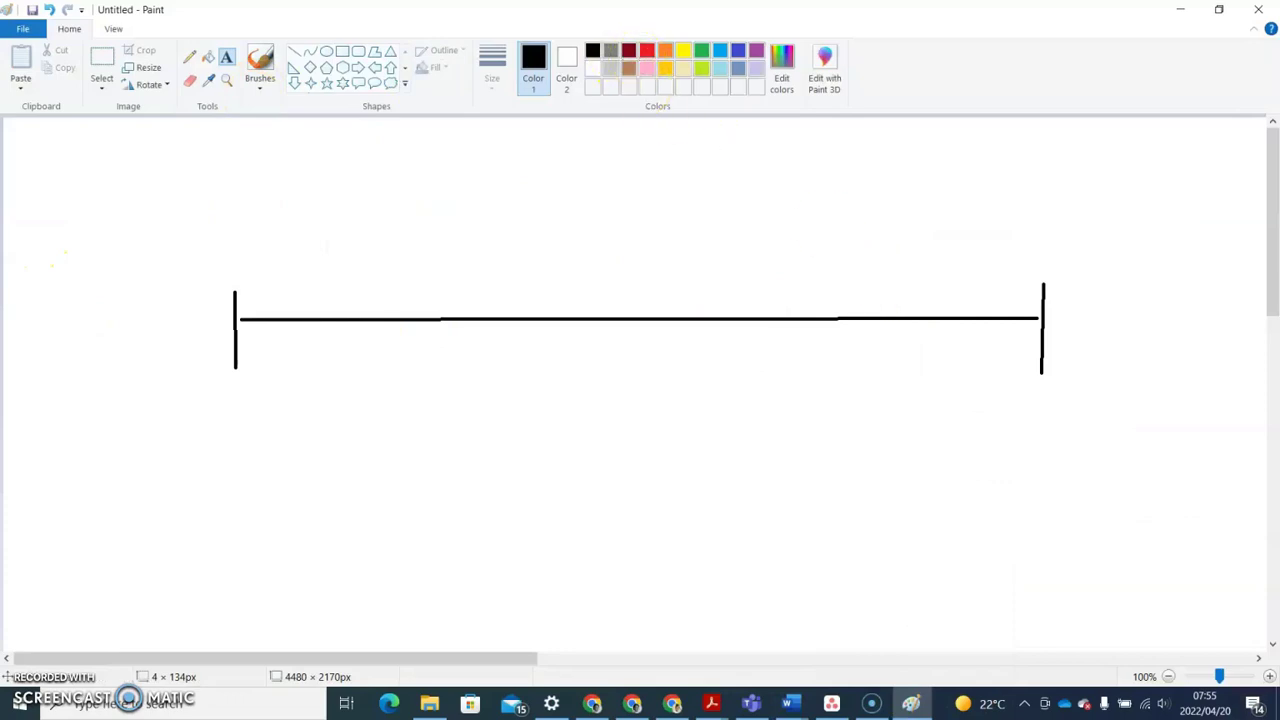
pyautogui.click(1008, 415)
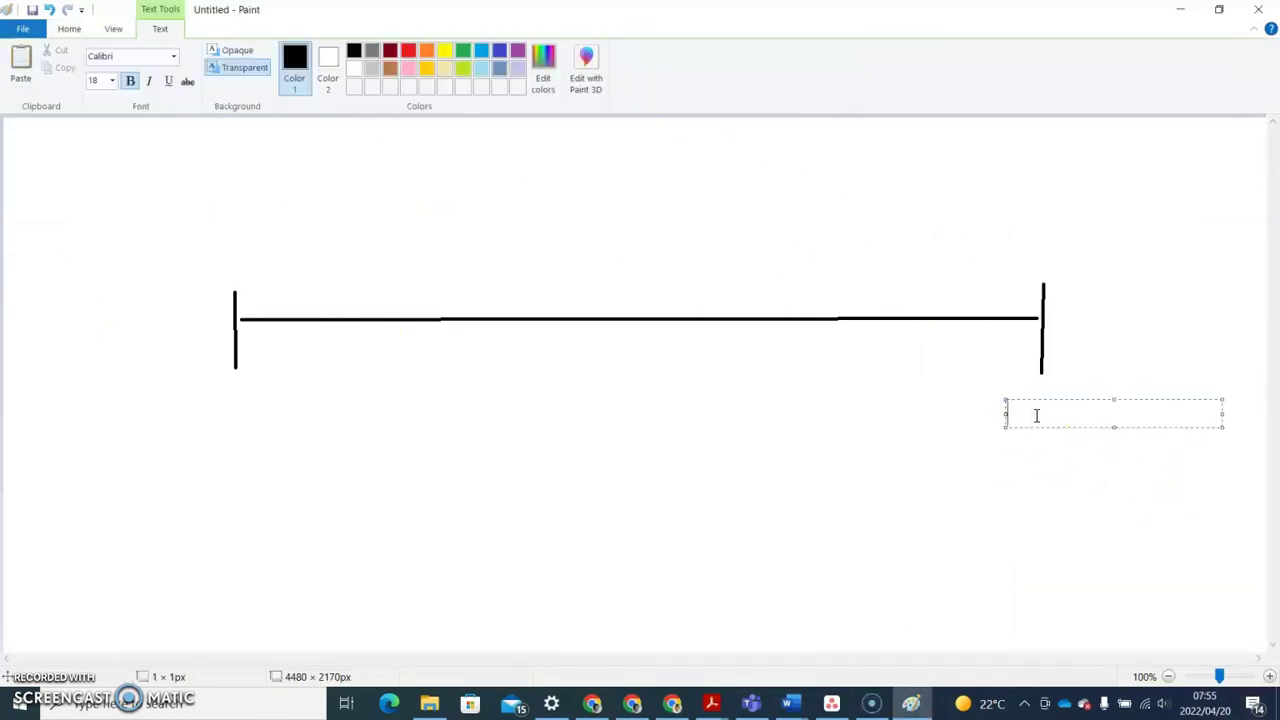
pyautogui.write('28/02/20')
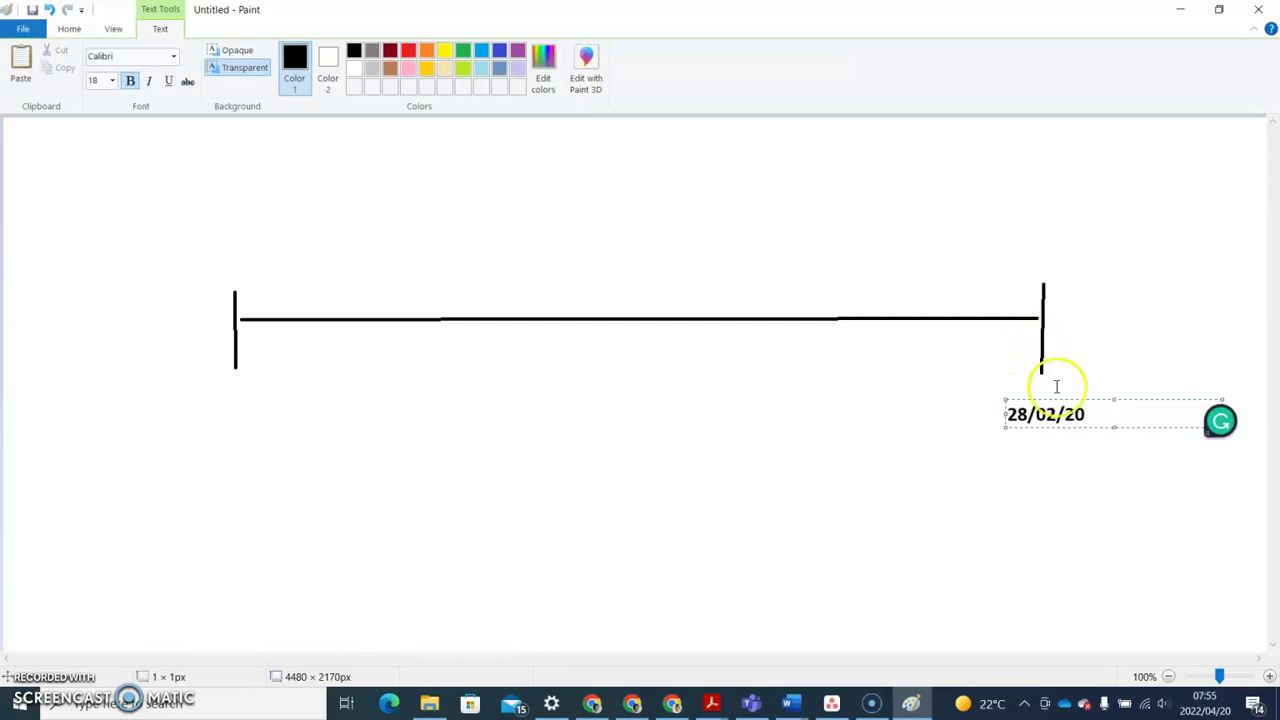
pyautogui.moveTo(1052, 397); pyautogui.dragTo(1046, 381)
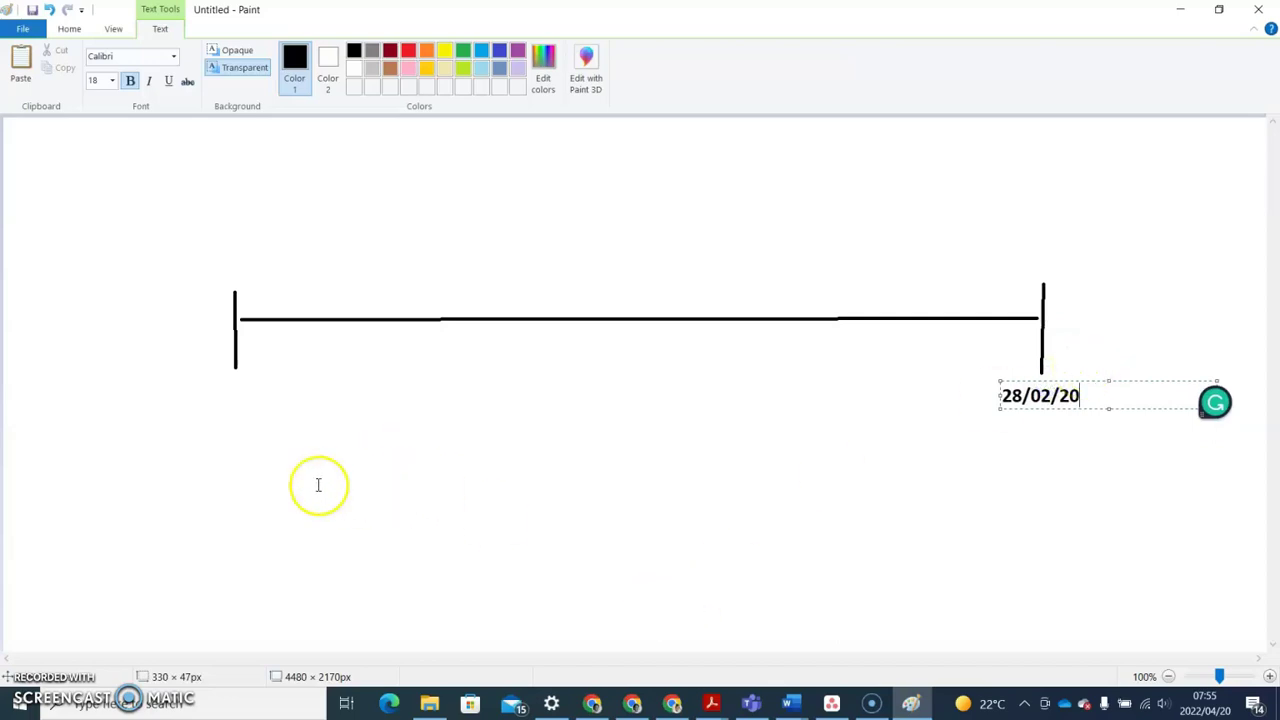
# Step: Add the label "01/03/19" to the timeline and position it just below the start marker
pyautogui.click(222, 398)
pyautogui.click(222, 398)
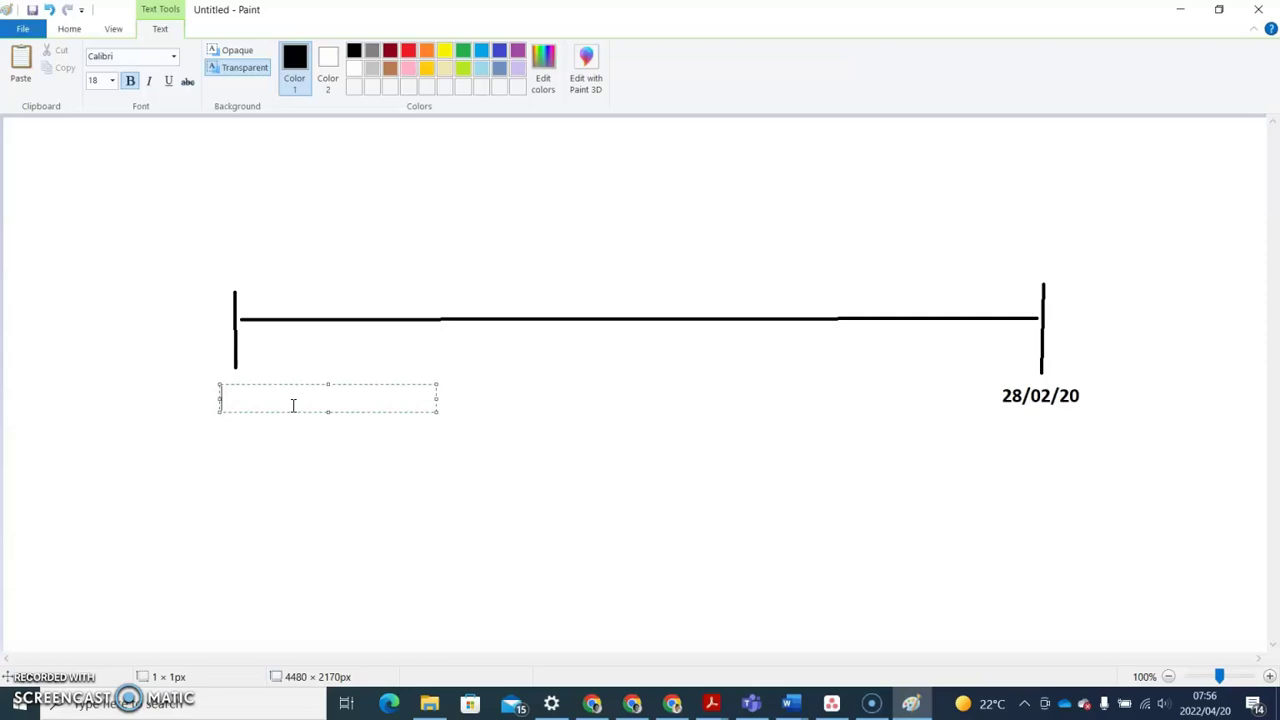
pyautogui.write('01')
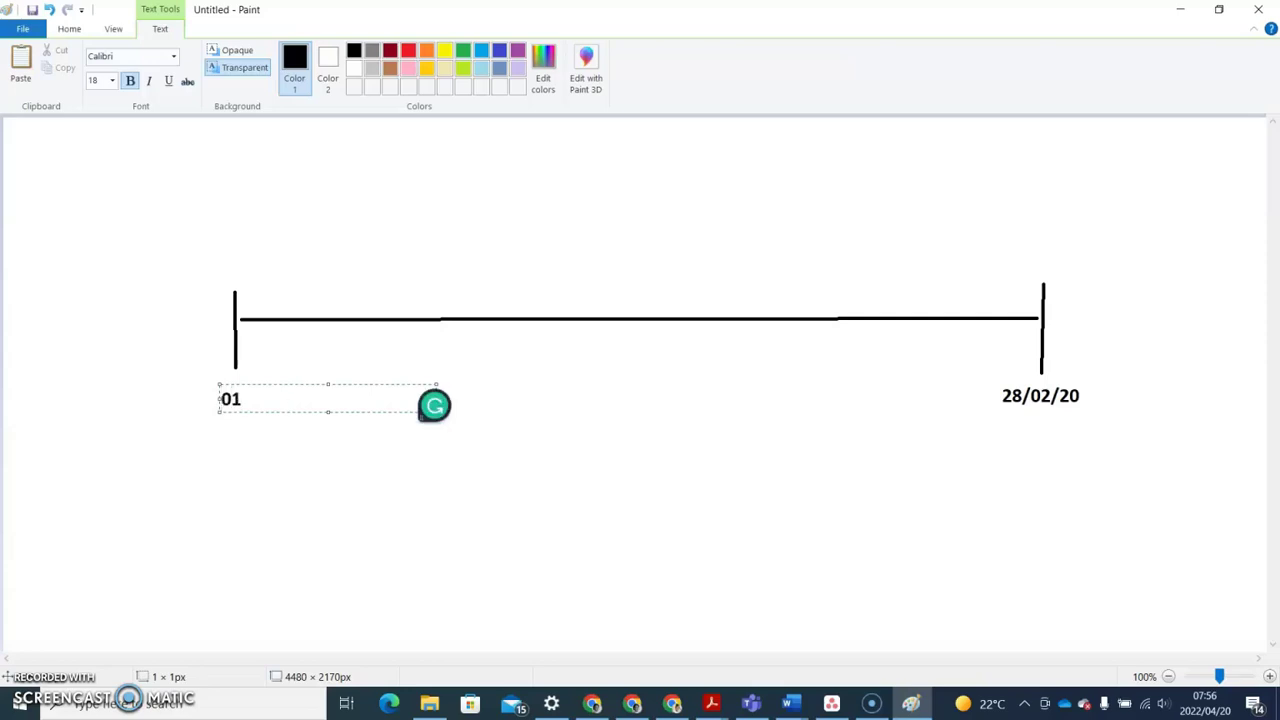
pyautogui.write('/03/19')
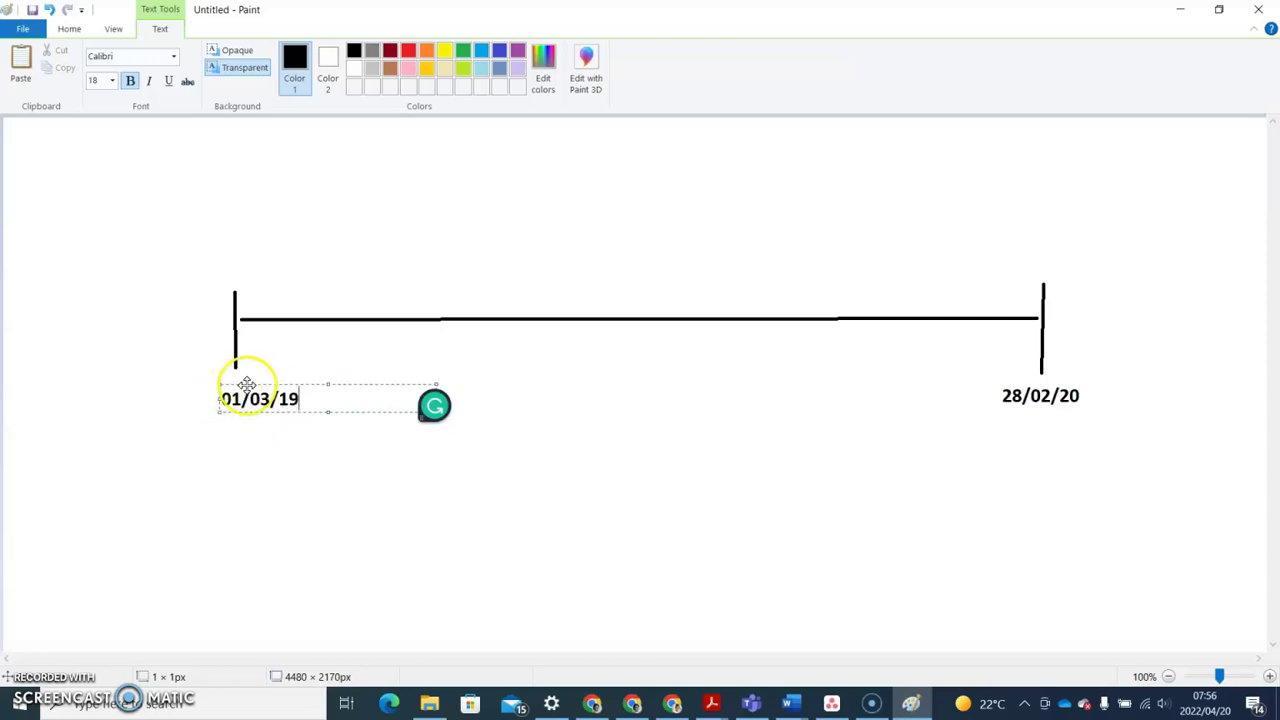
pyautogui.moveTo(257, 383); pyautogui.dragTo(243, 385)
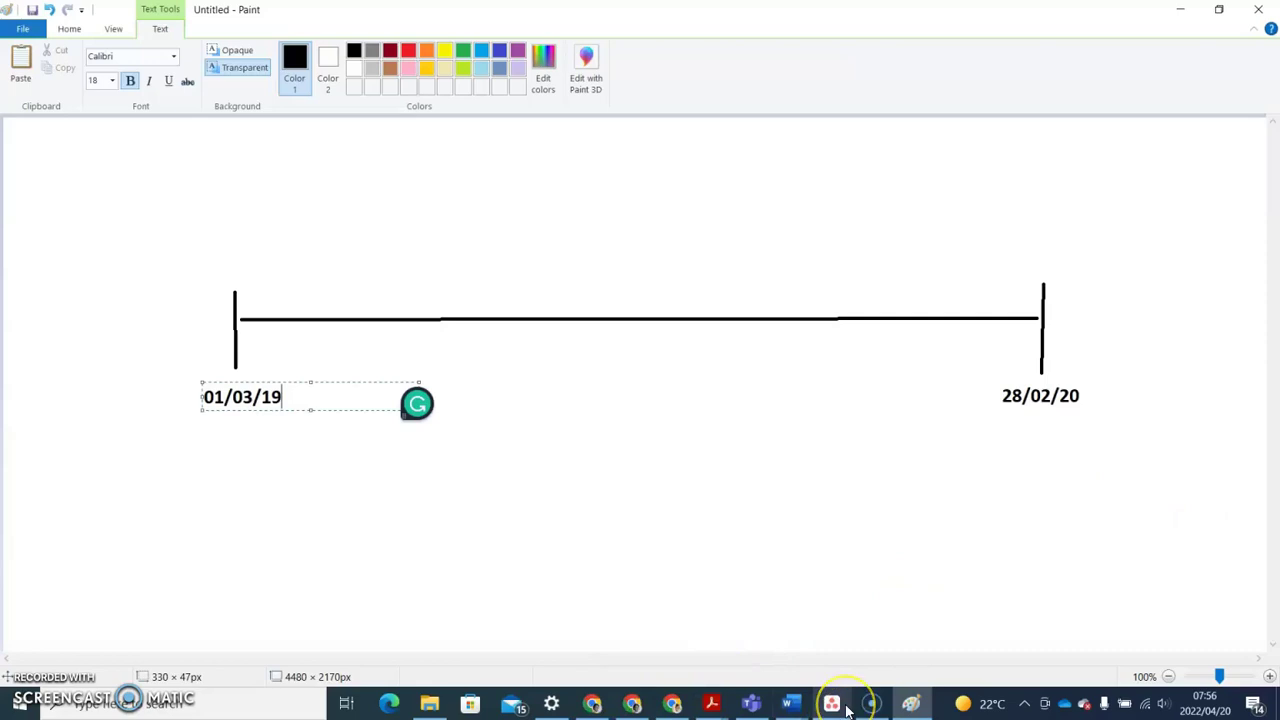
# Step: Switch back to the Activity 10.1 Word document and correct "L oss" to "Loss" in the net profit row of information table A
pyautogui.moveTo(773, 708)
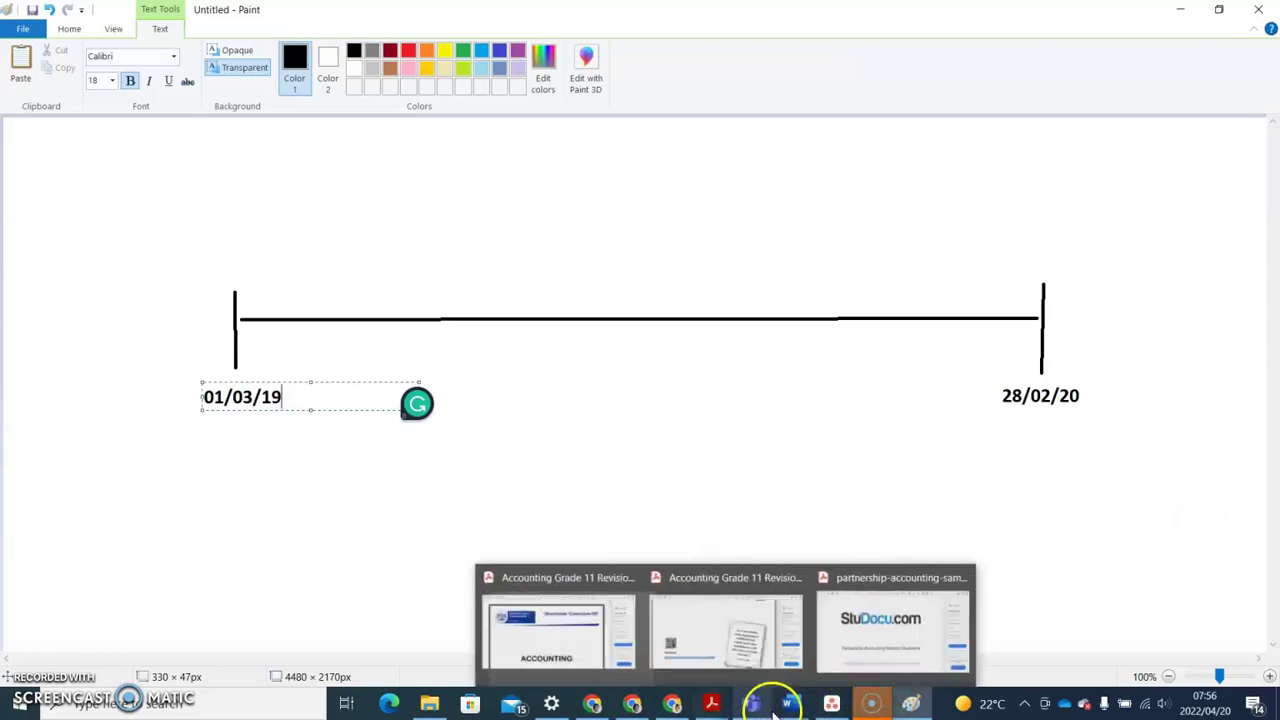
pyautogui.click(700, 638)
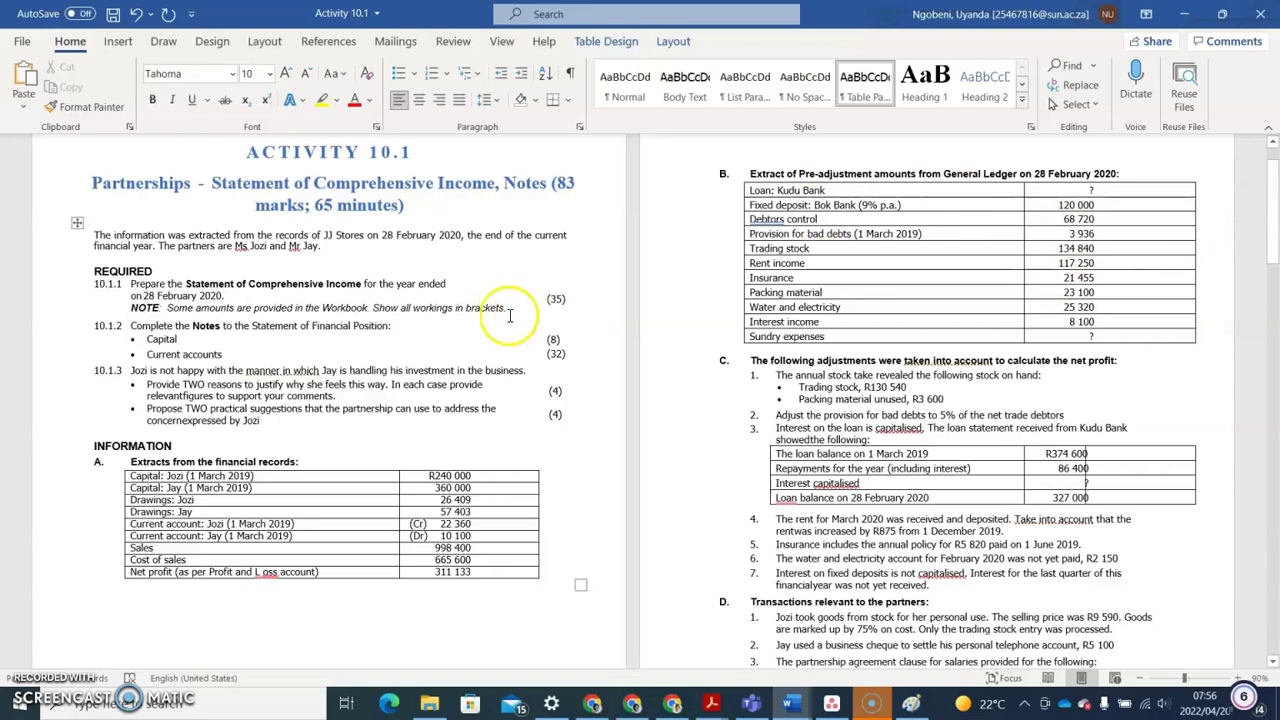
pyautogui.moveTo(1275, 195); pyautogui.dragTo(1274, 371)
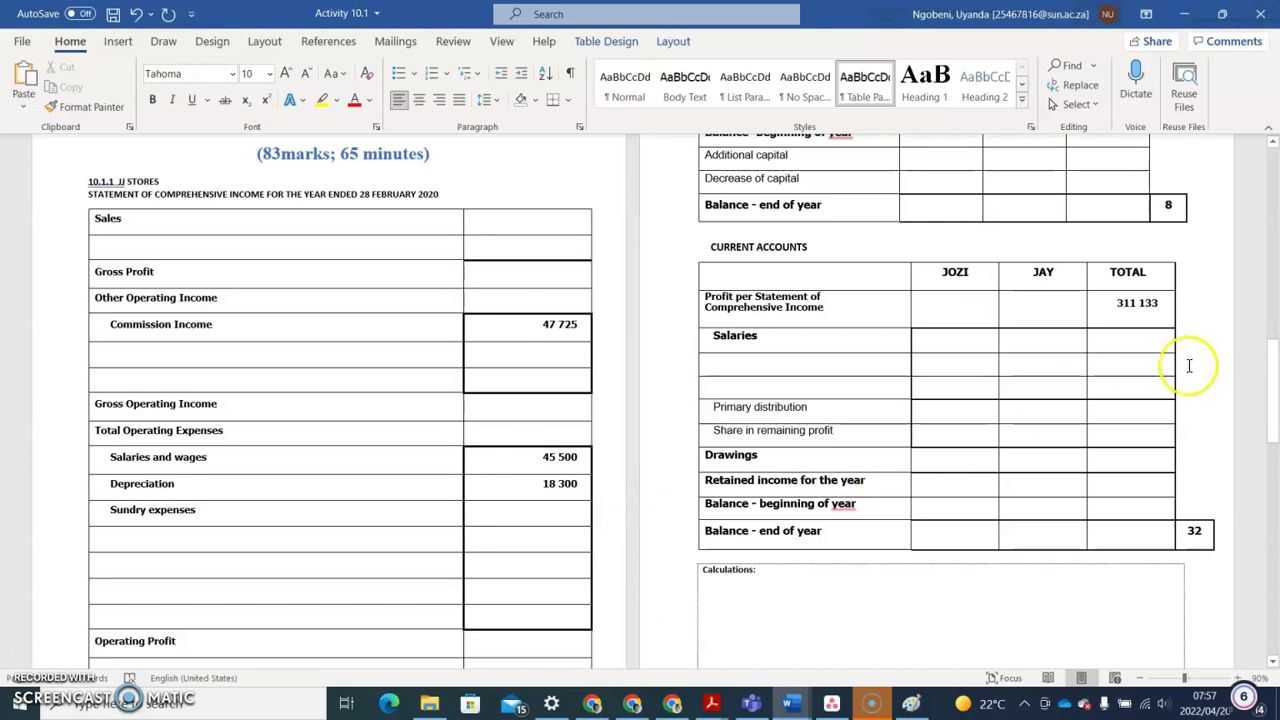
pyautogui.moveTo(1275, 374); pyautogui.dragTo(1275, 190)
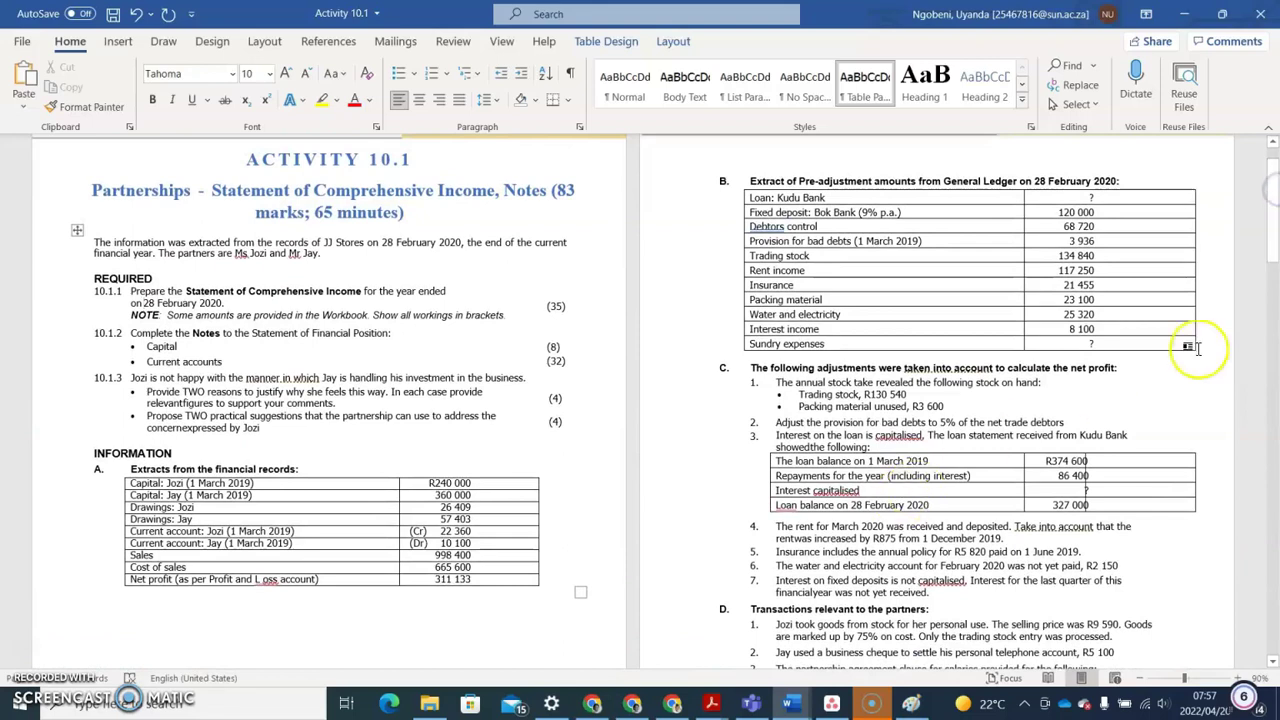
pyautogui.moveTo(1274, 200); pyautogui.dragTo(1274, 224)
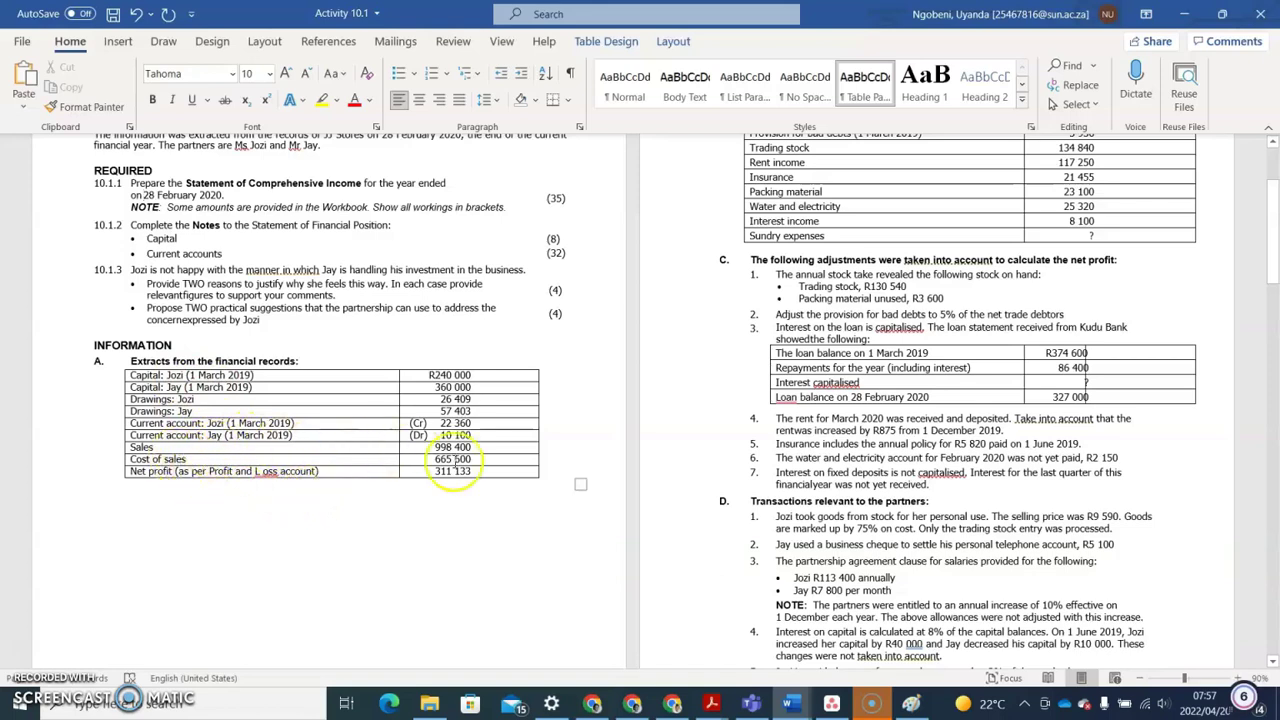
pyautogui.click(268, 471)
pyautogui.click(272, 514)
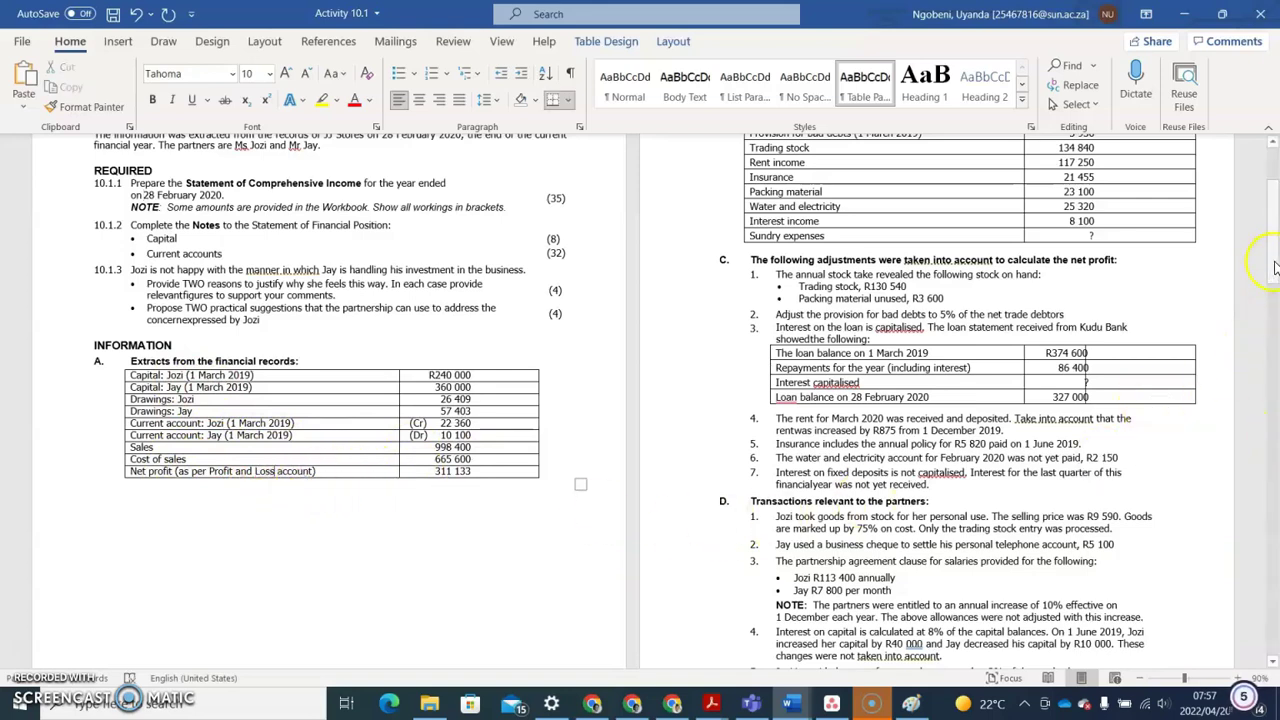
# Step: Add the working "(998 400" after the Sales label in the workbook's Statement of Comprehensive Income, using the sales figure from information table A
pyautogui.moveTo(1274, 270); pyautogui.dragTo(1273, 240)
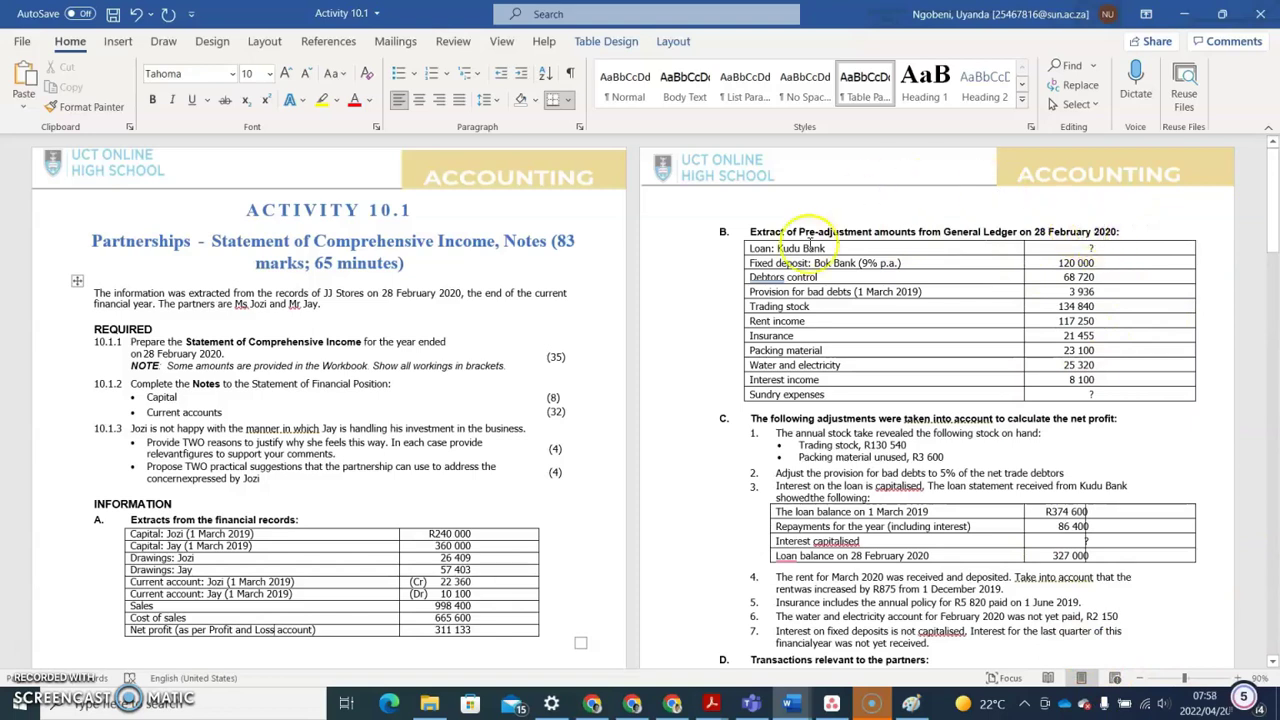
pyautogui.moveTo(1268, 232)
pyautogui.mouseDown()
pyautogui.moveTo(1272, 262)
pyautogui.moveTo(1272, 232)
pyautogui.mouseUp()
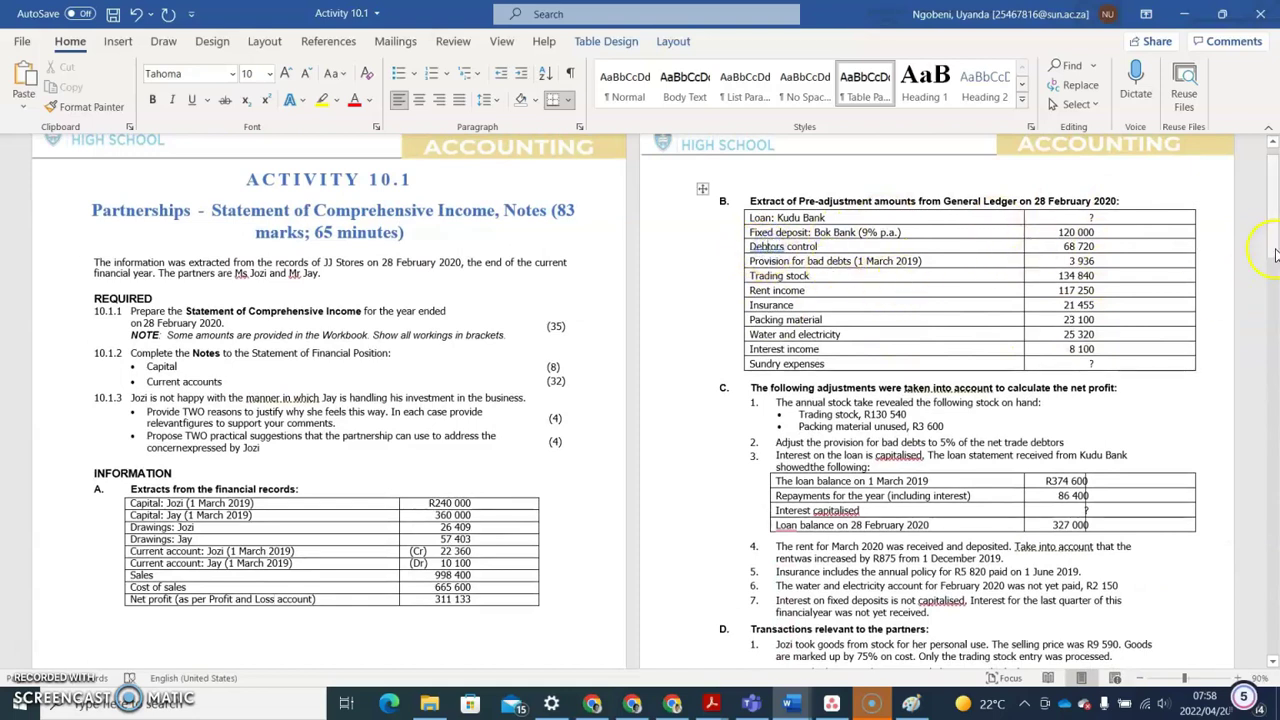
pyautogui.moveTo(1275, 253); pyautogui.dragTo(1273, 294)
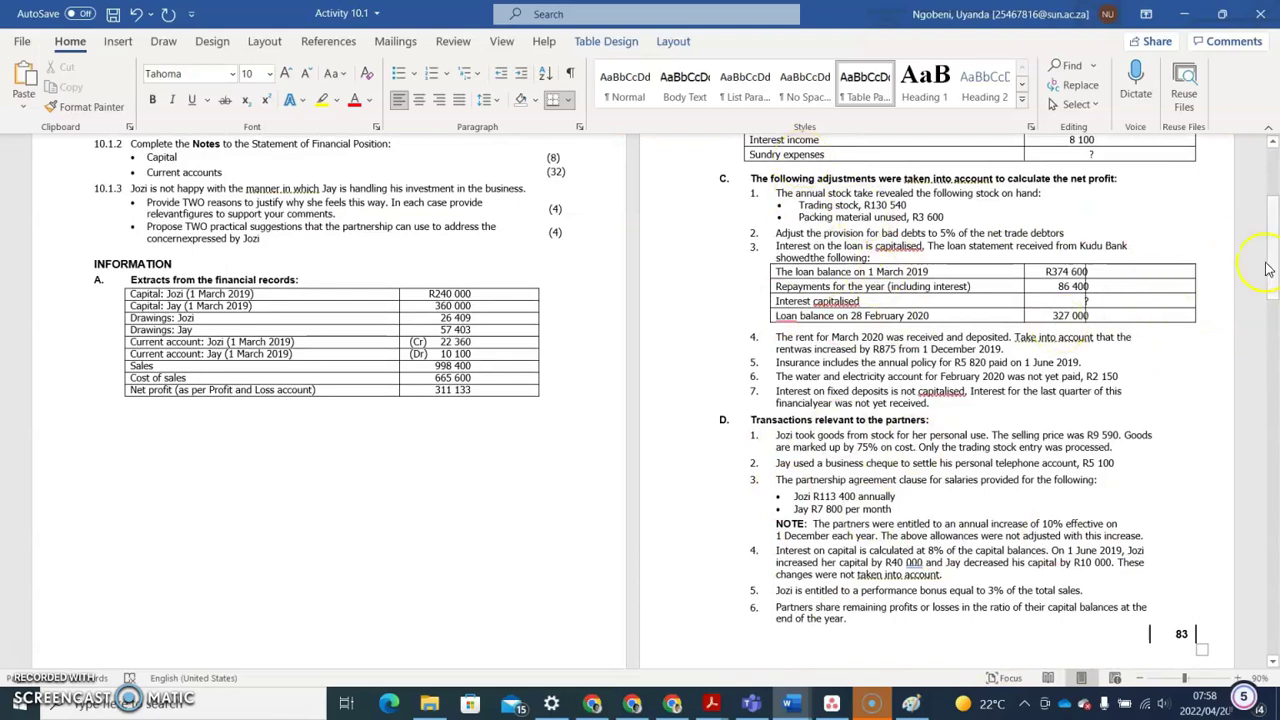
pyautogui.moveTo(1277, 250); pyautogui.dragTo(1265, 337)
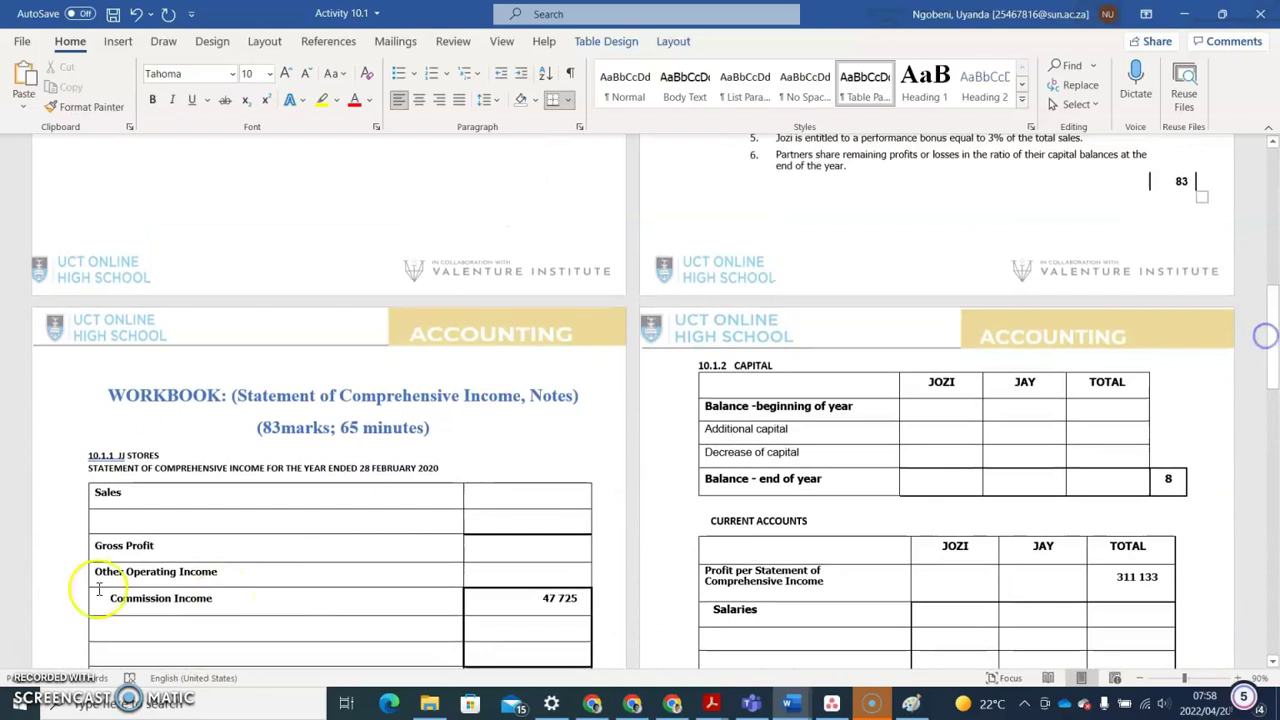
pyautogui.click(134, 495)
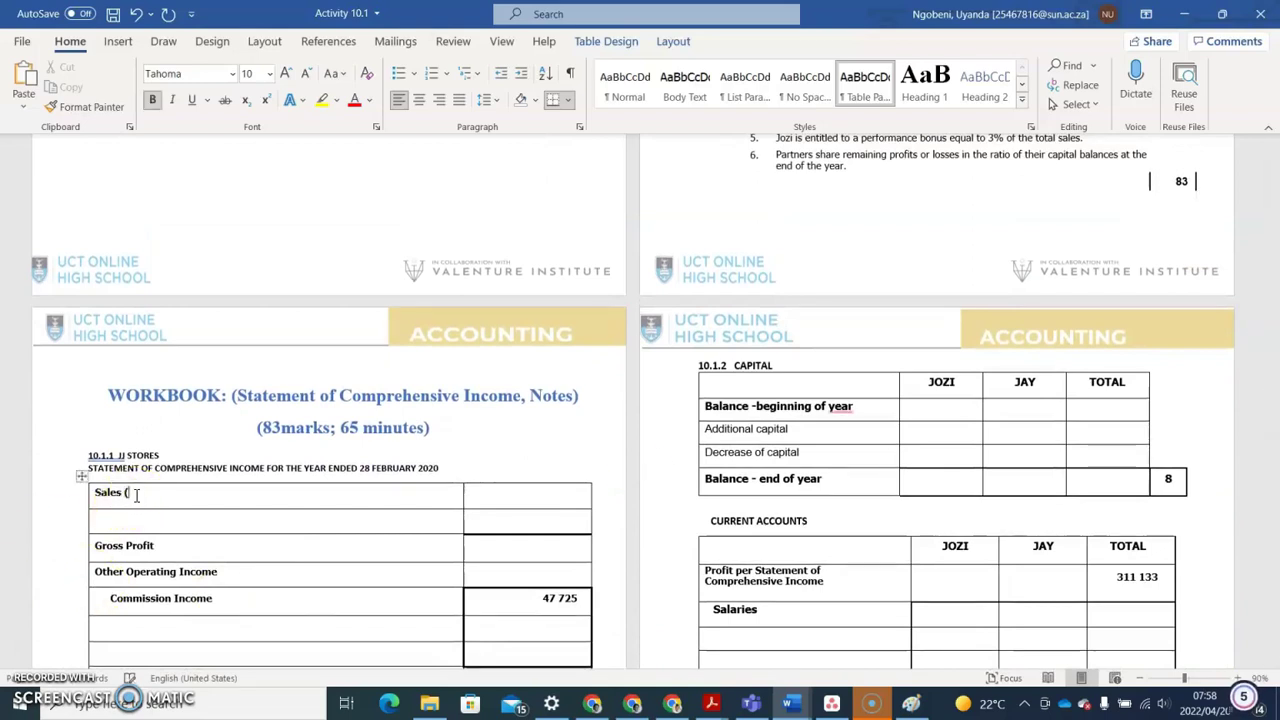
pyautogui.click(1100, 385)
pyautogui.moveTo(1273, 378); pyautogui.dragTo(1273, 321)
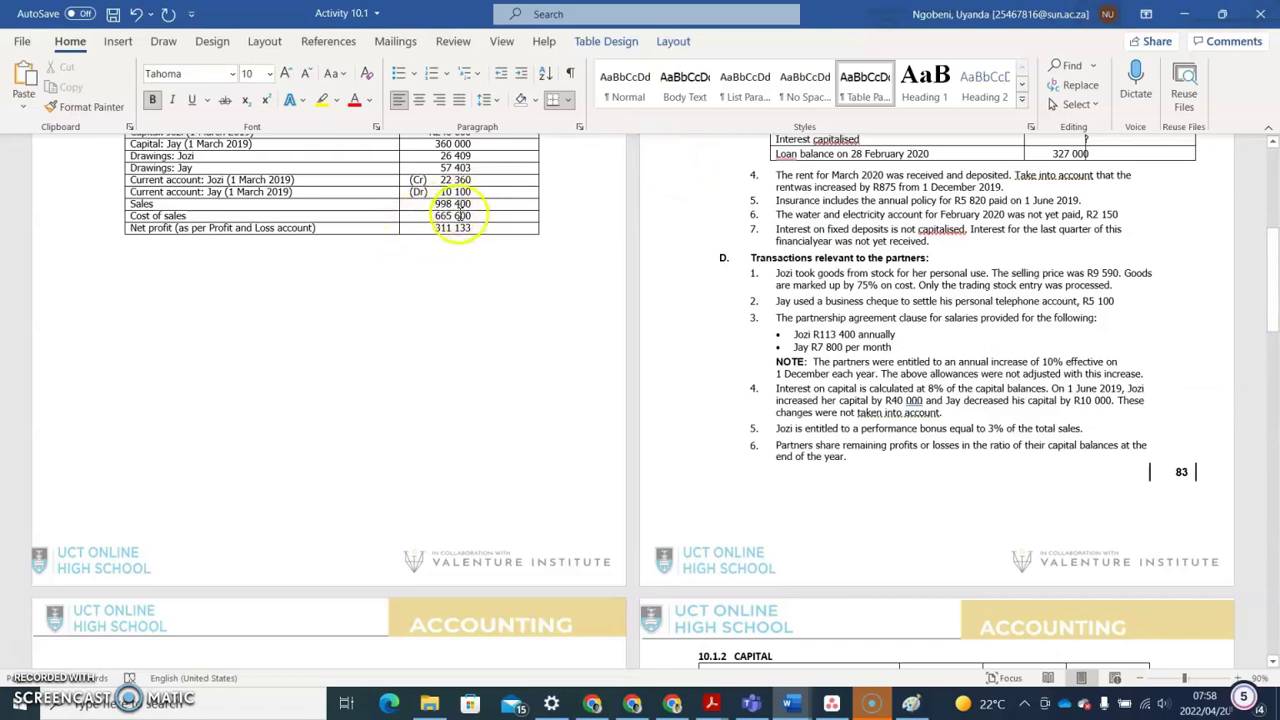
pyautogui.moveTo(1275, 268); pyautogui.dragTo(1265, 343)
pyautogui.write('998 400')
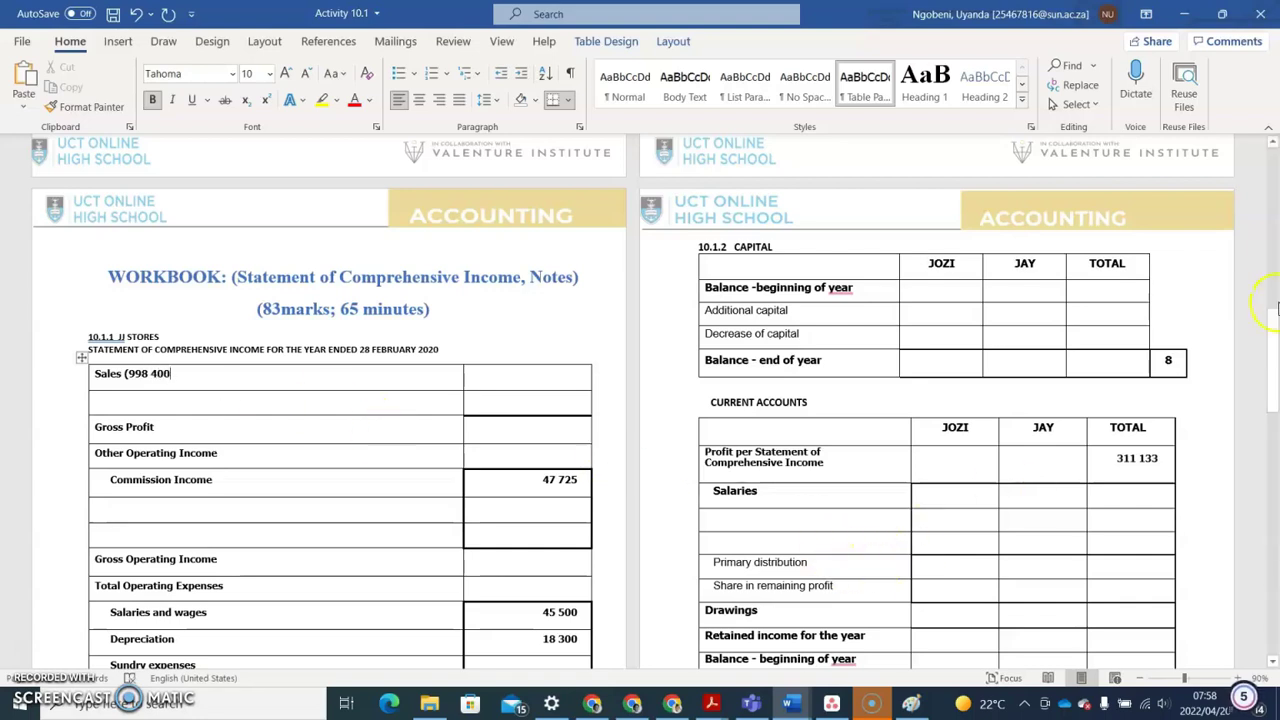
# Step: Check the activity's information and adjustments, and begin the amount in the Sales row of the Statement of Comprehensive Income with "99"
pyautogui.moveTo(1275, 370); pyautogui.dragTo(1275, 235)
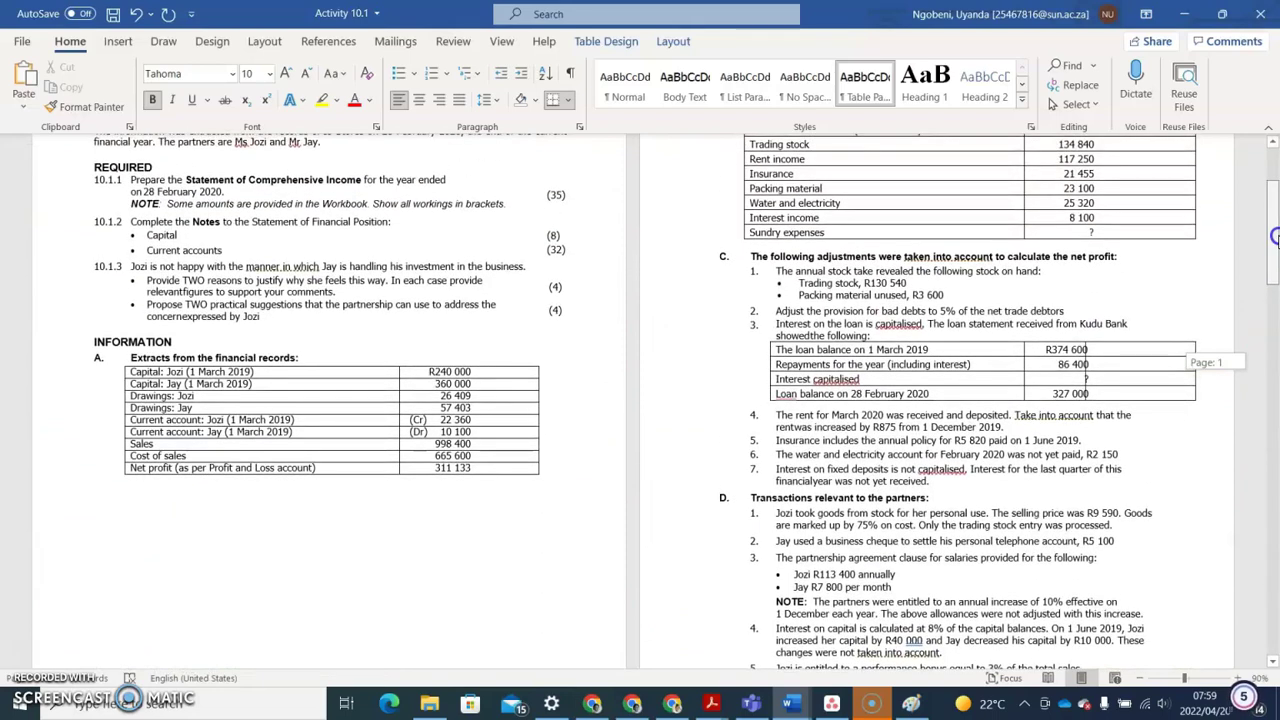
pyautogui.moveTo(1275, 235); pyautogui.dragTo(1275, 213)
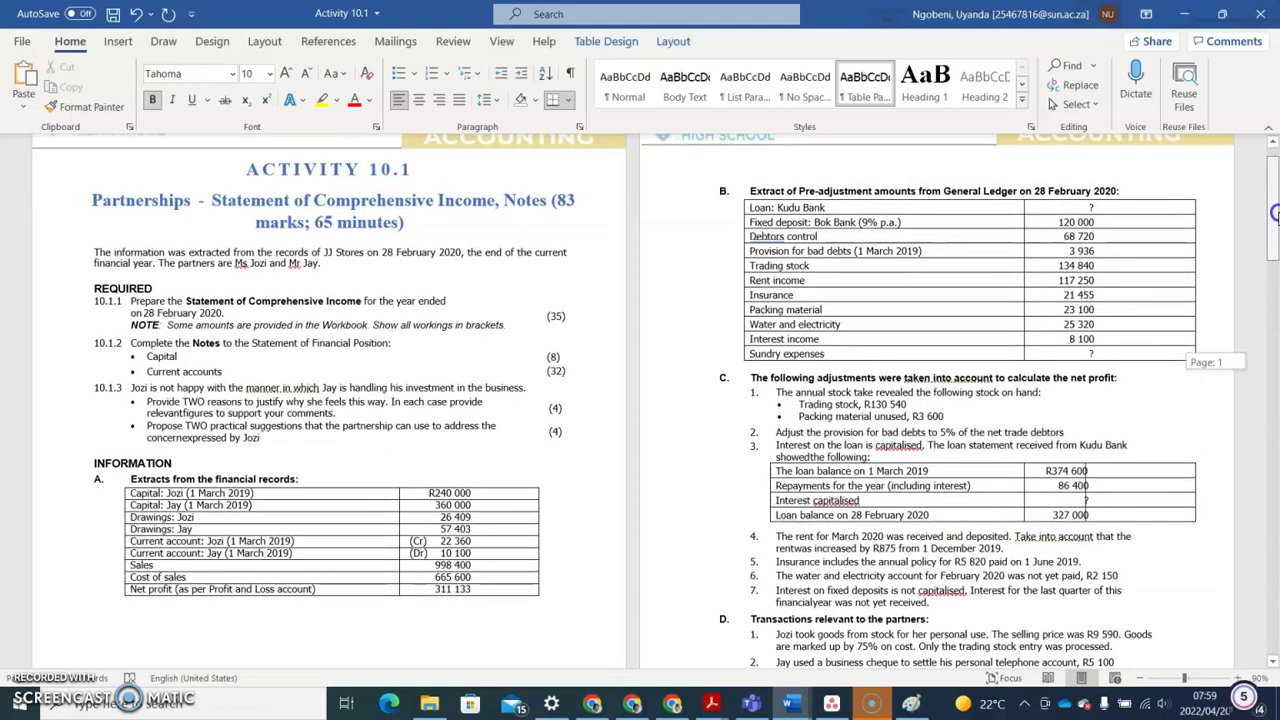
pyautogui.moveTo(1275, 213); pyautogui.dragTo(1275, 213)
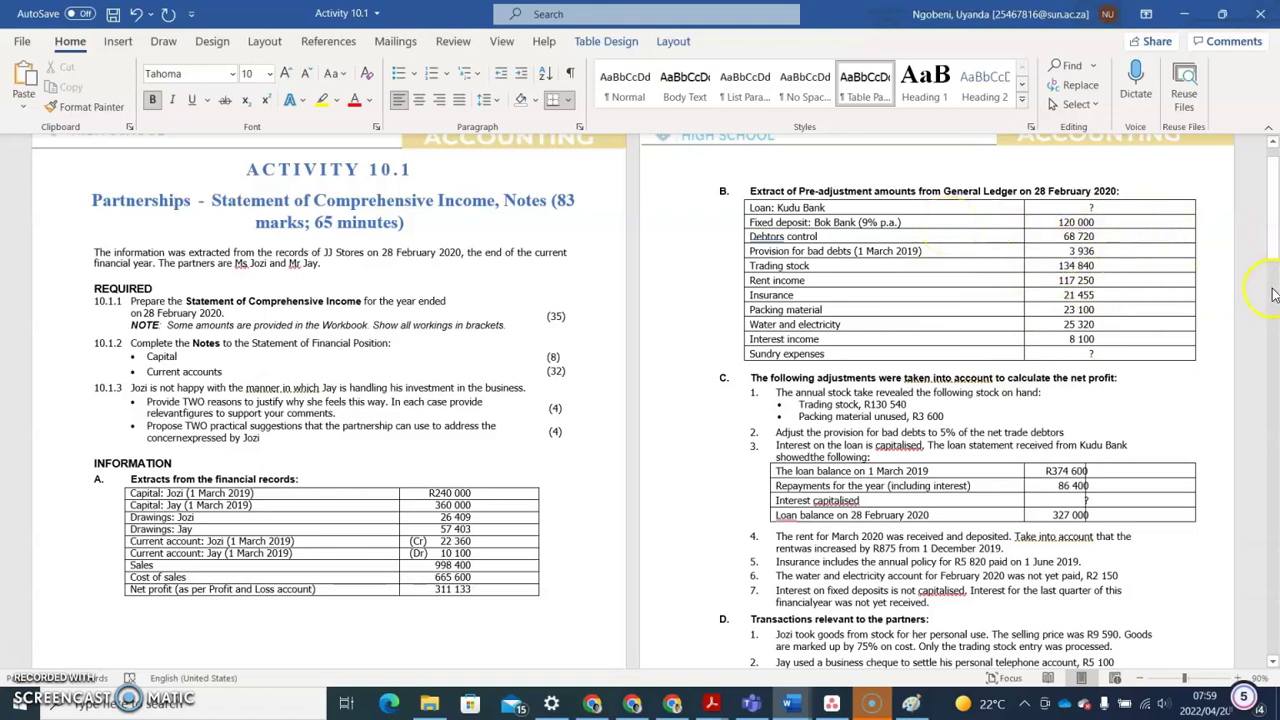
pyautogui.moveTo(1277, 246); pyautogui.dragTo(1244, 405)
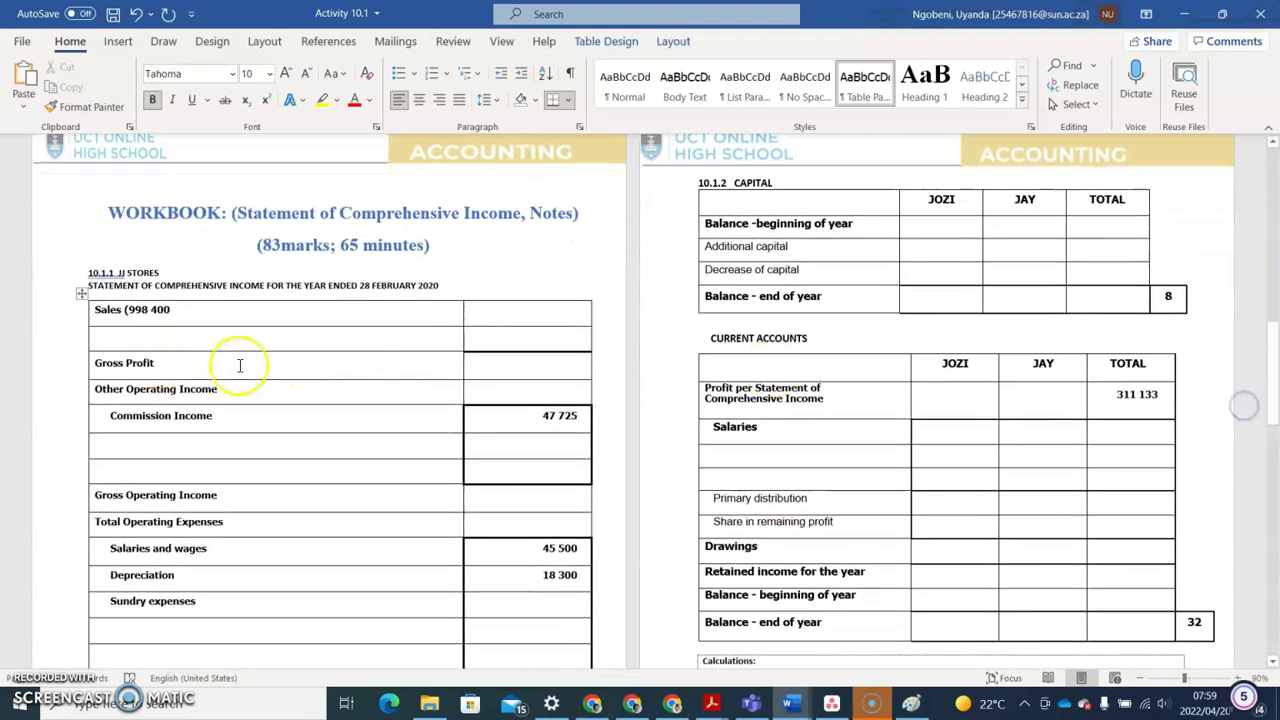
pyautogui.click(517, 309)
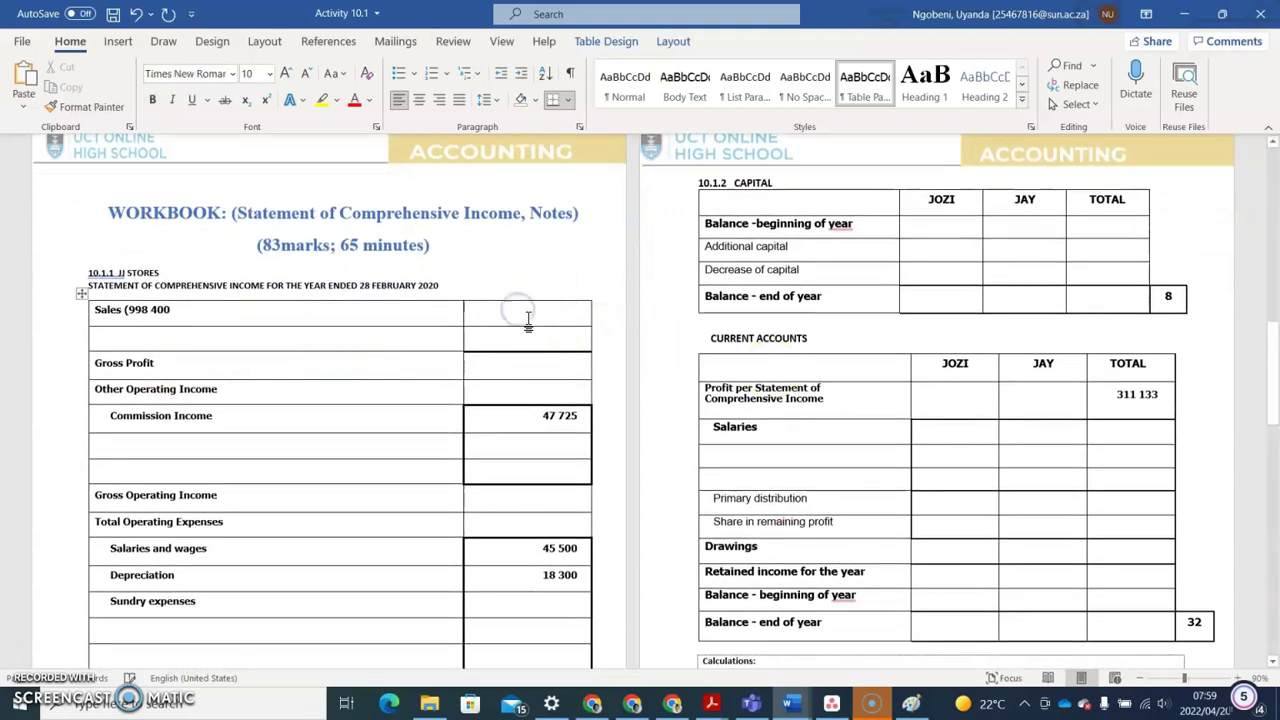
pyautogui.write('99')
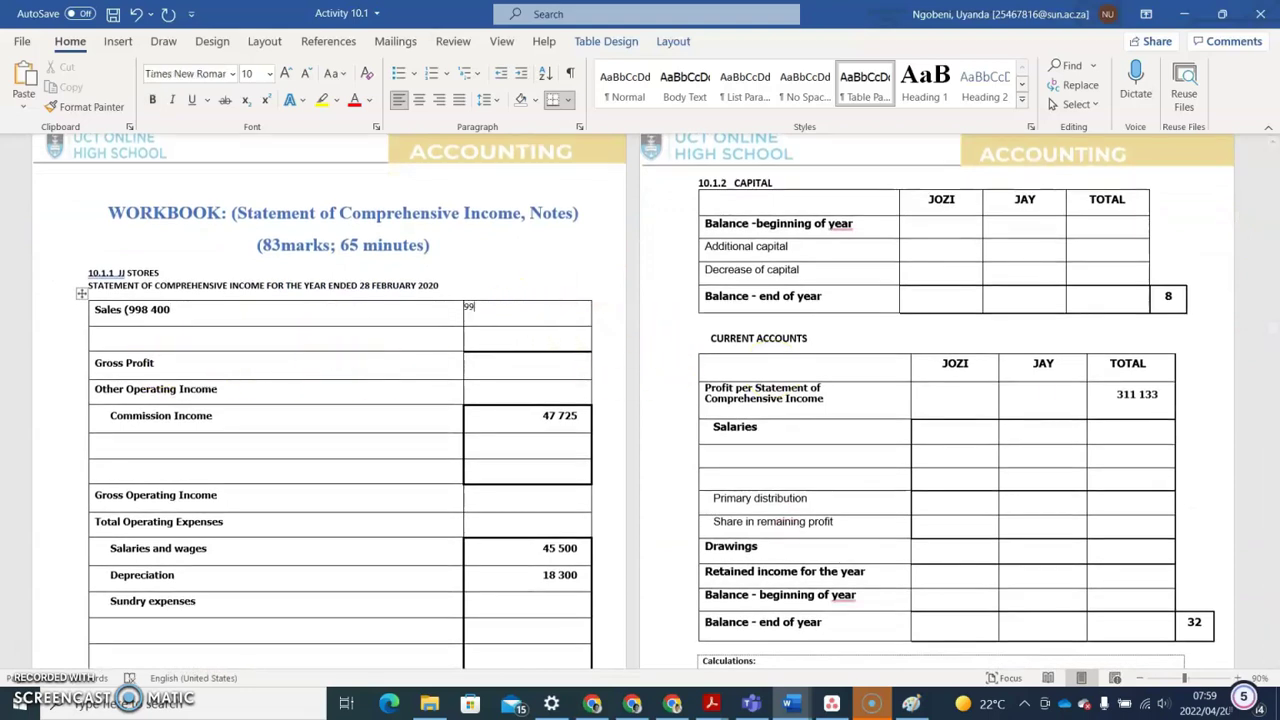
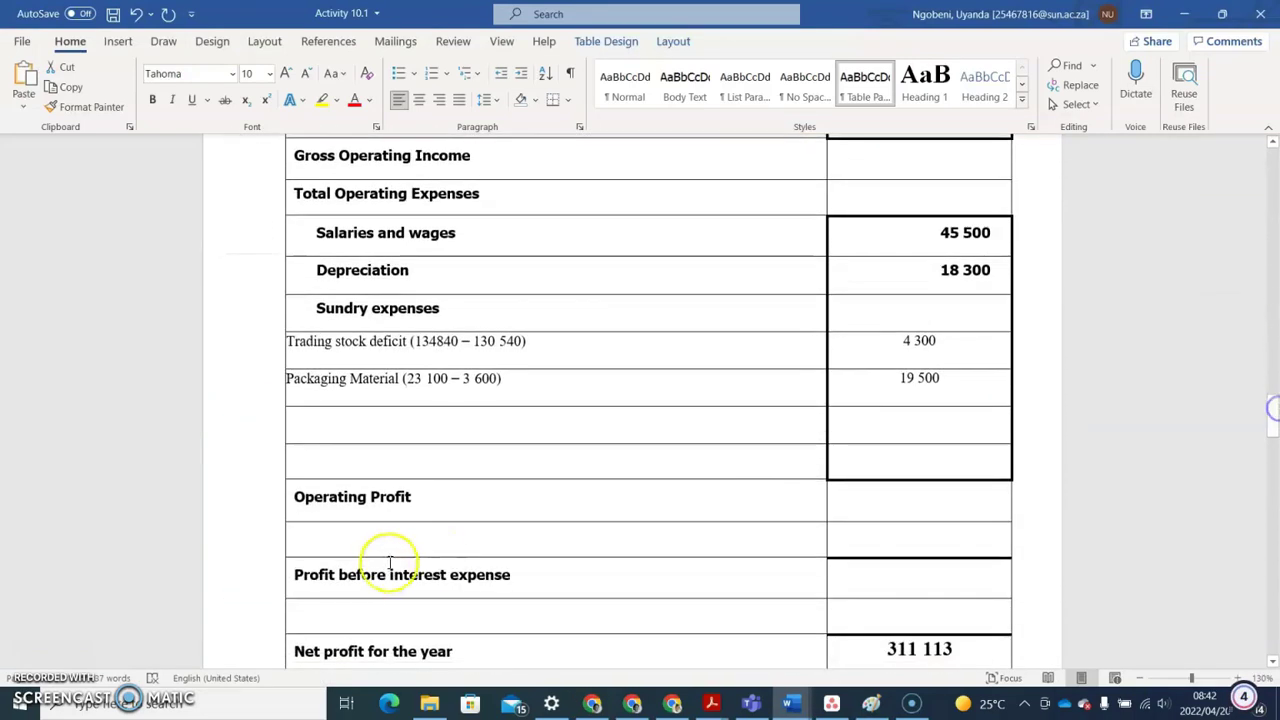
# Step: Enter "Insurance (5820/12 = 485 x3 =1 455)" in the empty operating expenses row below Packaging Material
pyautogui.click(319, 430)
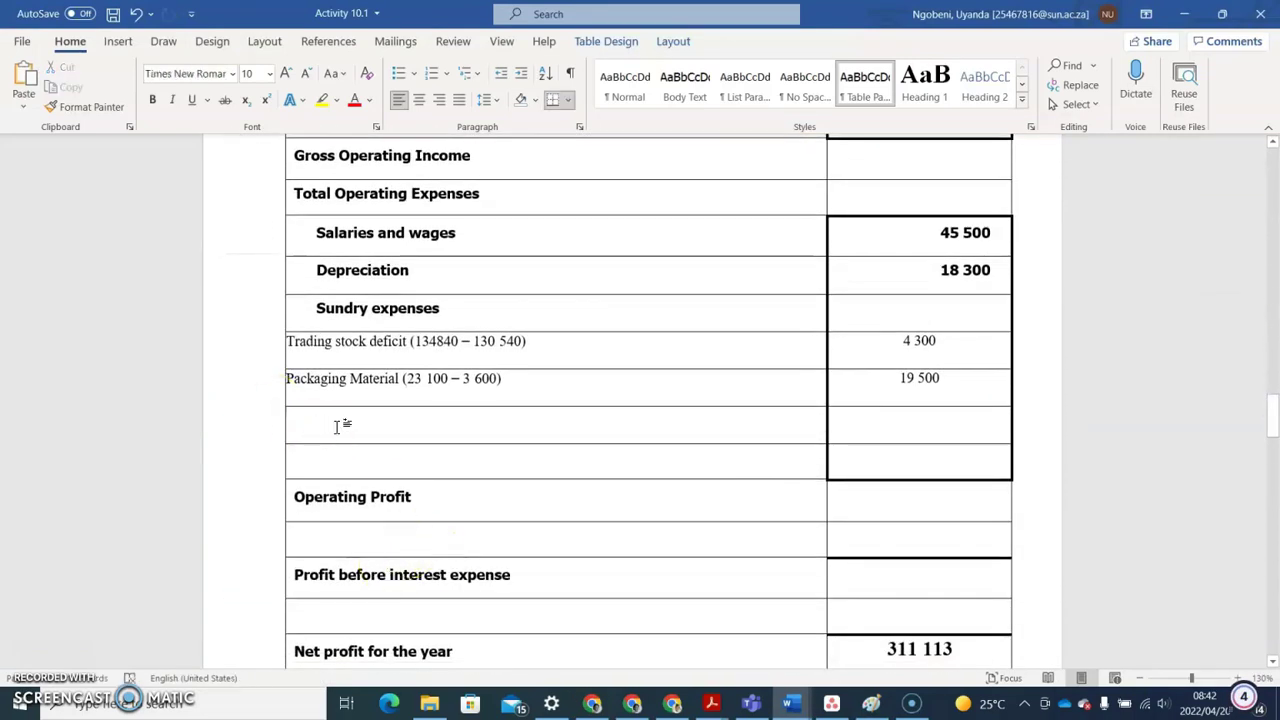
pyautogui.write('Insu')
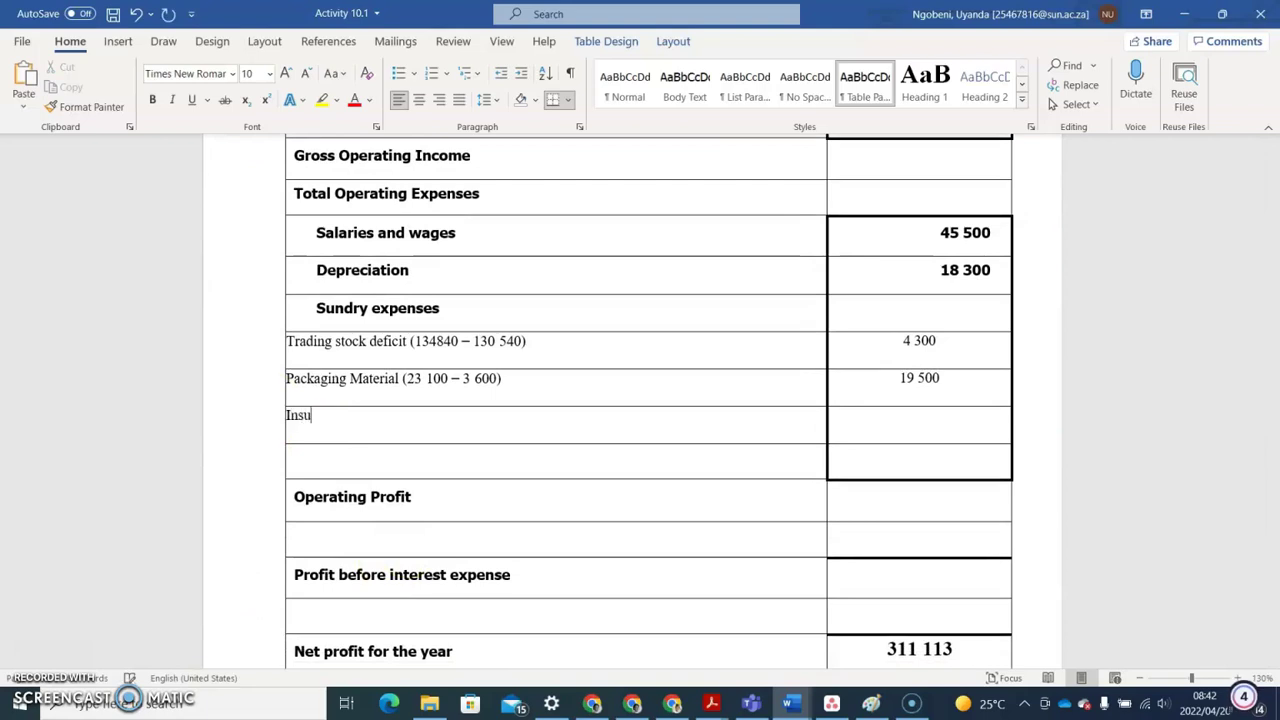
pyautogui.write('rance (5820/12 =')
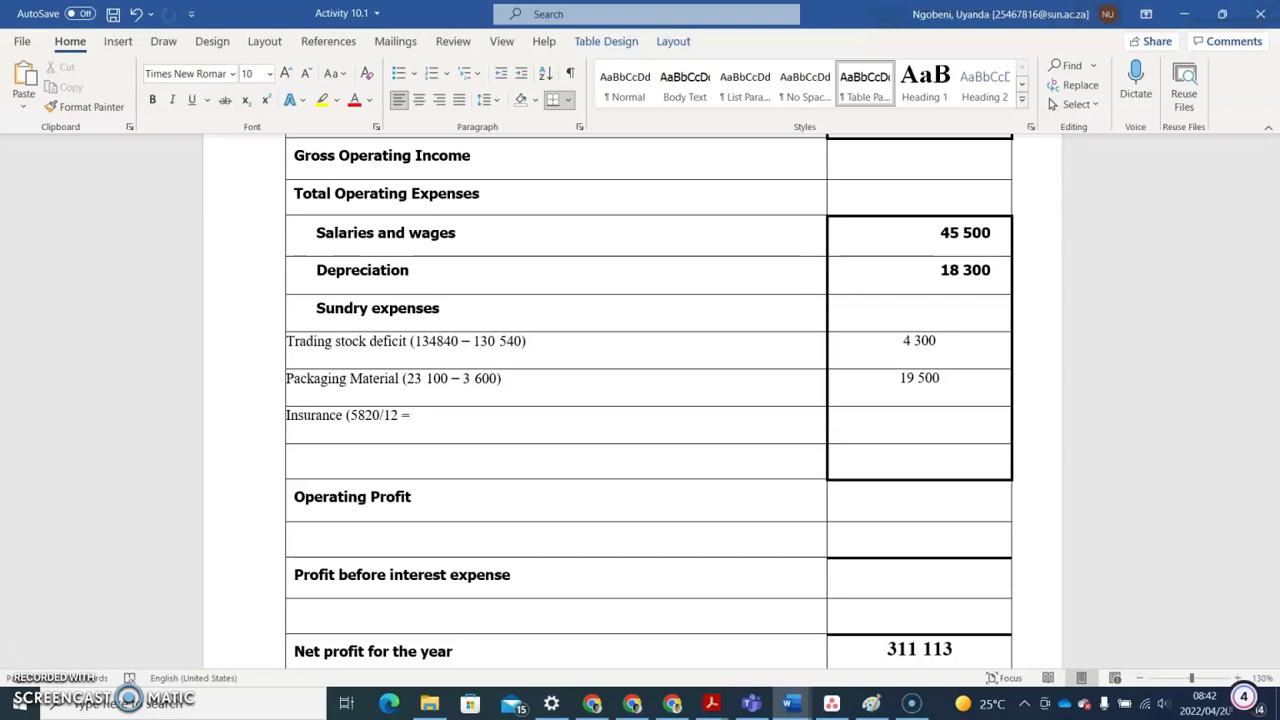
pyautogui.write('85 x3 =1 455')
pyautogui.write(')')
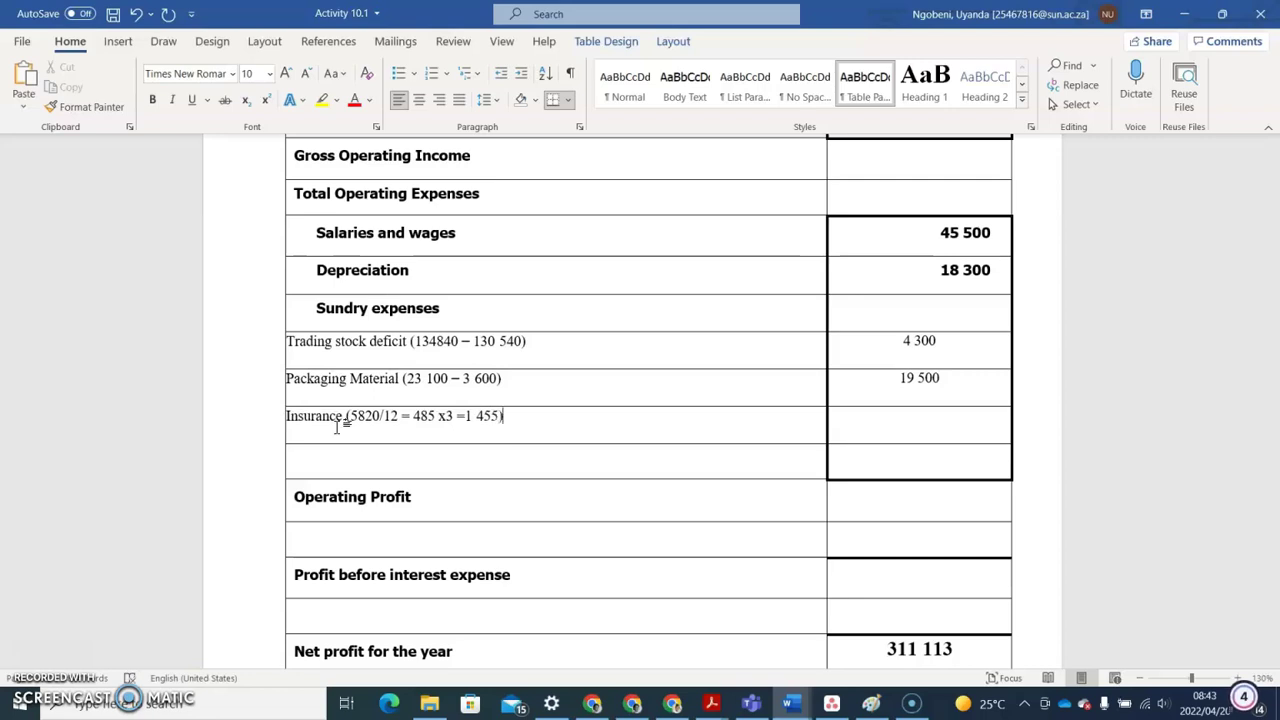
# Step: Add the working "(21 455 – 1455)" after the Insurance calculation, using the pre-adjustment insurance amount from information table B
pyautogui.write(' (')
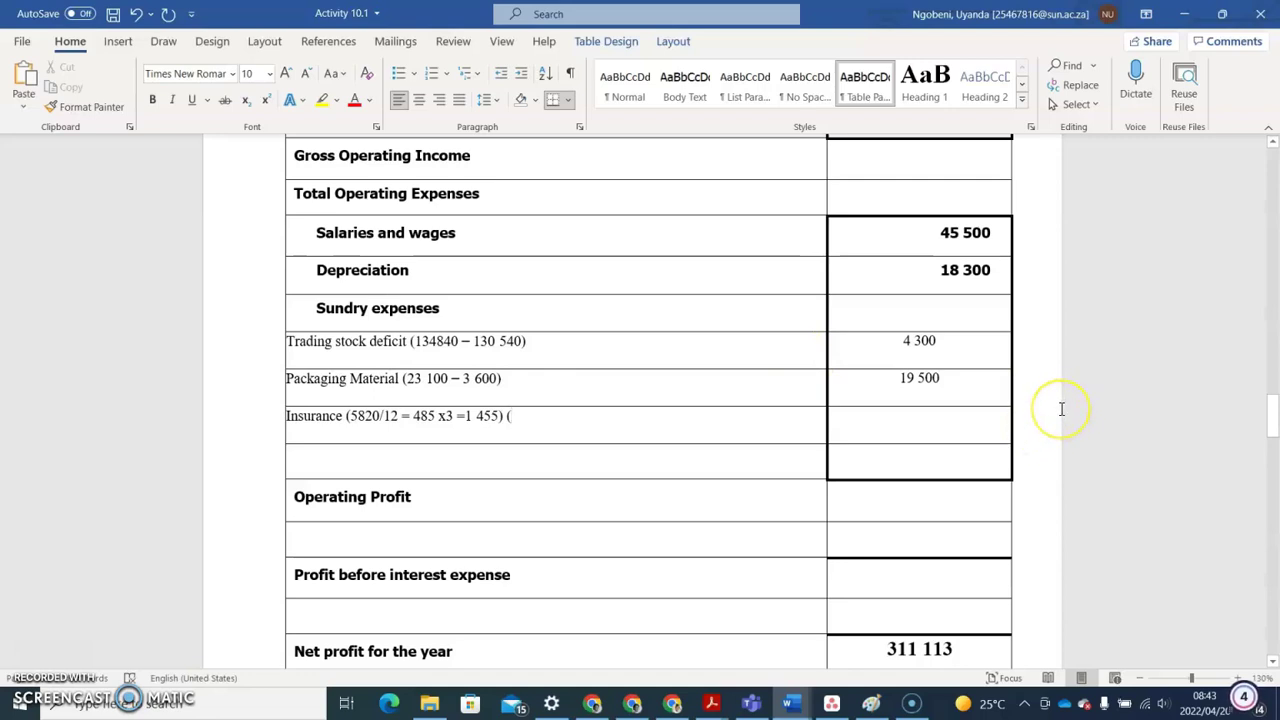
pyautogui.moveTo(1274, 423); pyautogui.dragTo(1268, 283)
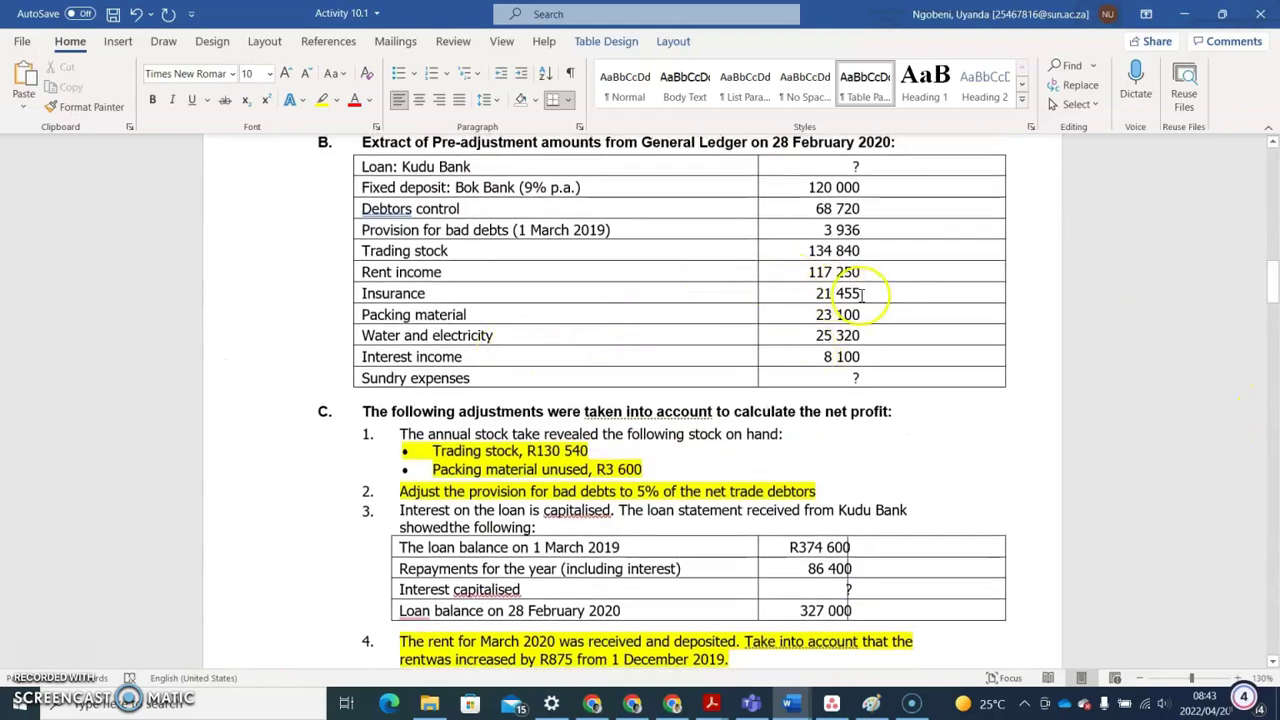
pyautogui.moveTo(1270, 285); pyautogui.dragTo(1258, 420)
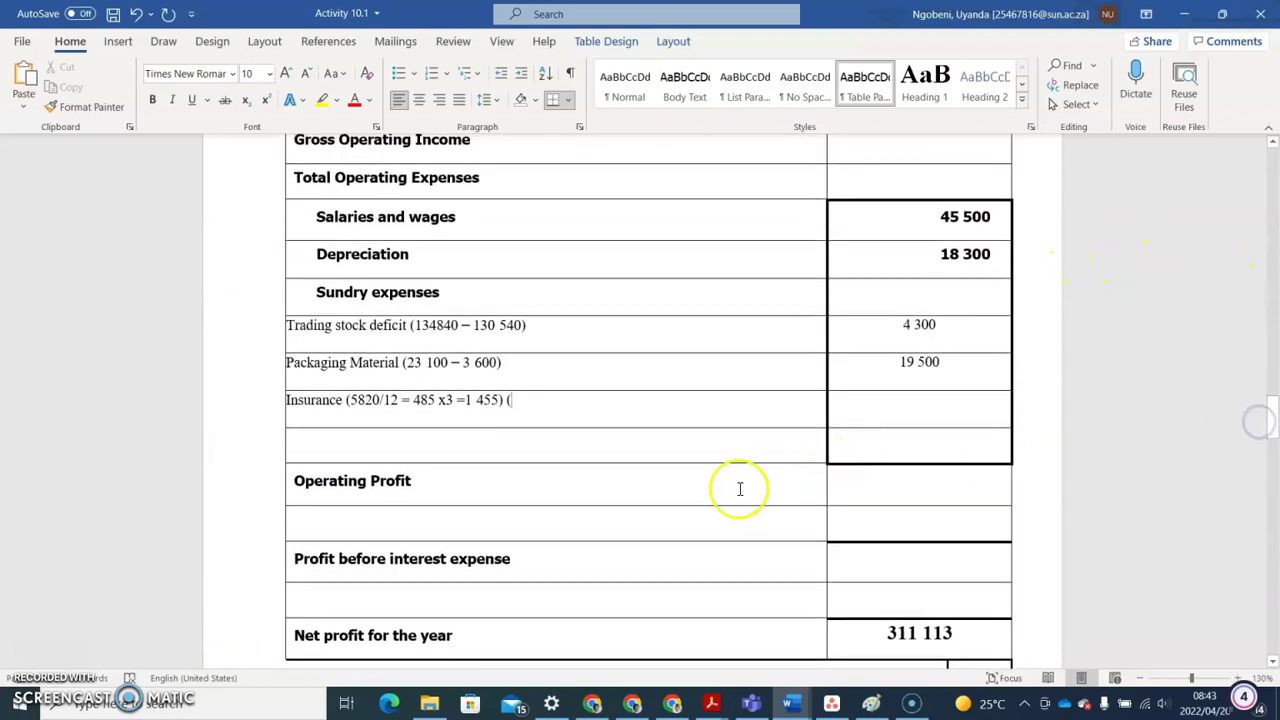
pyautogui.write('21 4')
pyautogui.write('55 ')
pyautogui.write('- 1')
pyautogui.write('455)')
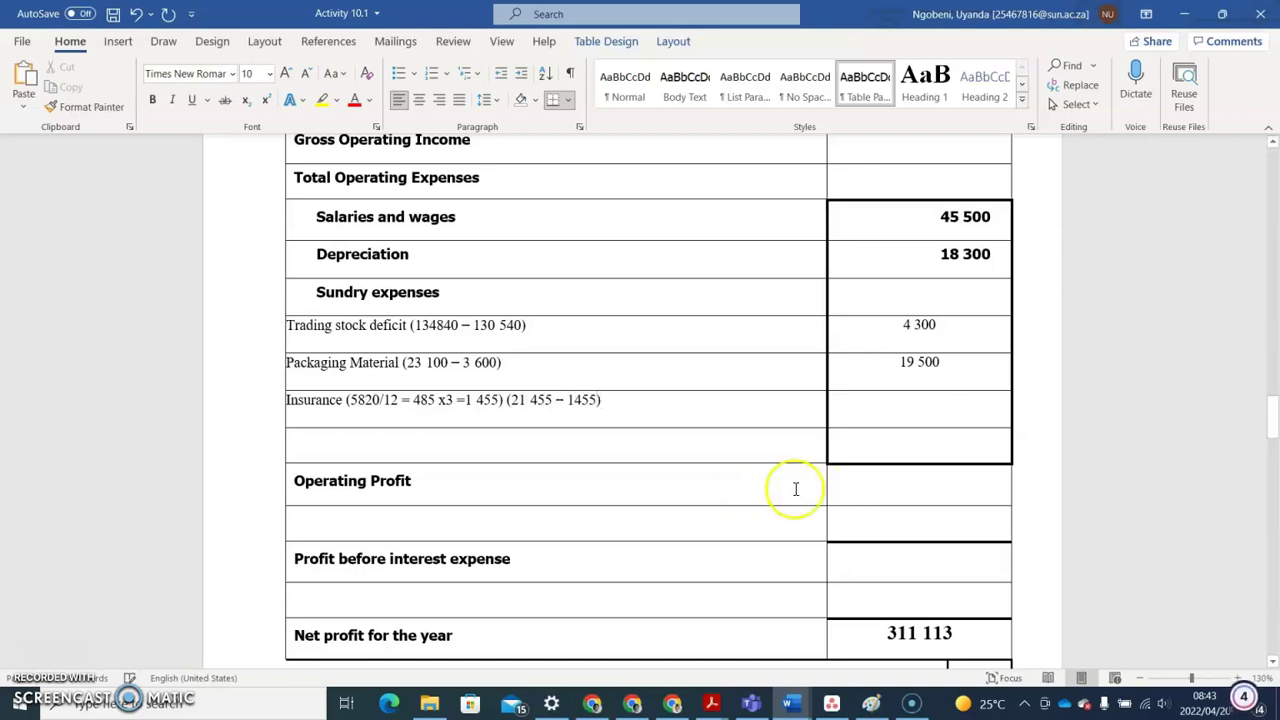
# Step: Enter 20 000 as the amount in the Insurance row and centre it
pyautogui.click(886, 410)
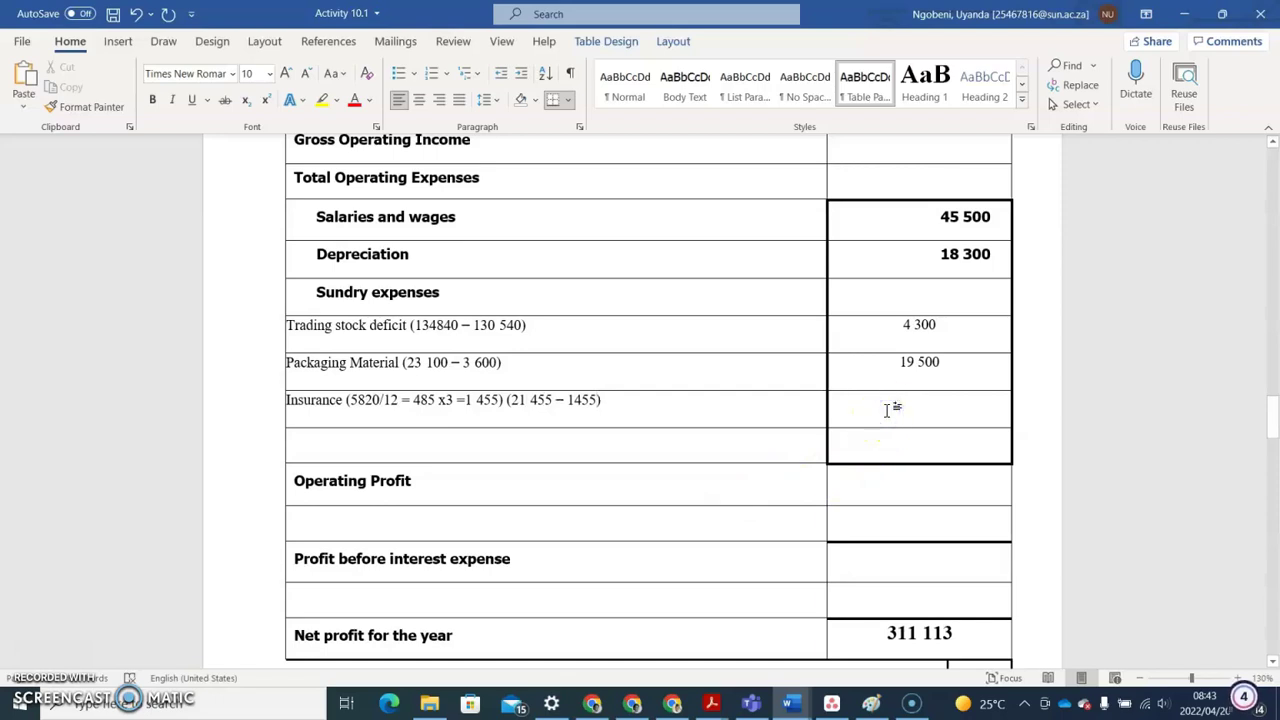
pyautogui.write('20 000')
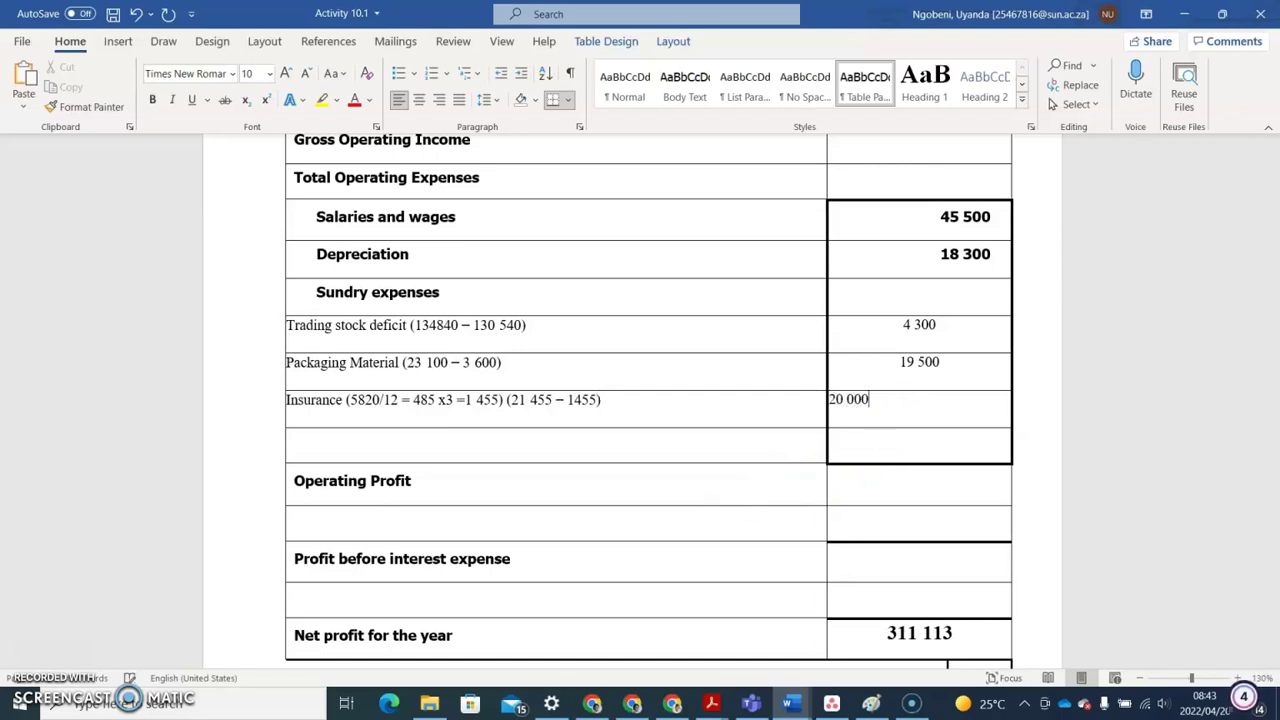
pyautogui.click(421, 104)
# Step: Highlight adjustment 5, about the annual insurance policy, in yellow in section C
pyautogui.click(1275, 432)
pyautogui.moveTo(1275, 432); pyautogui.dragTo(1252, 325)
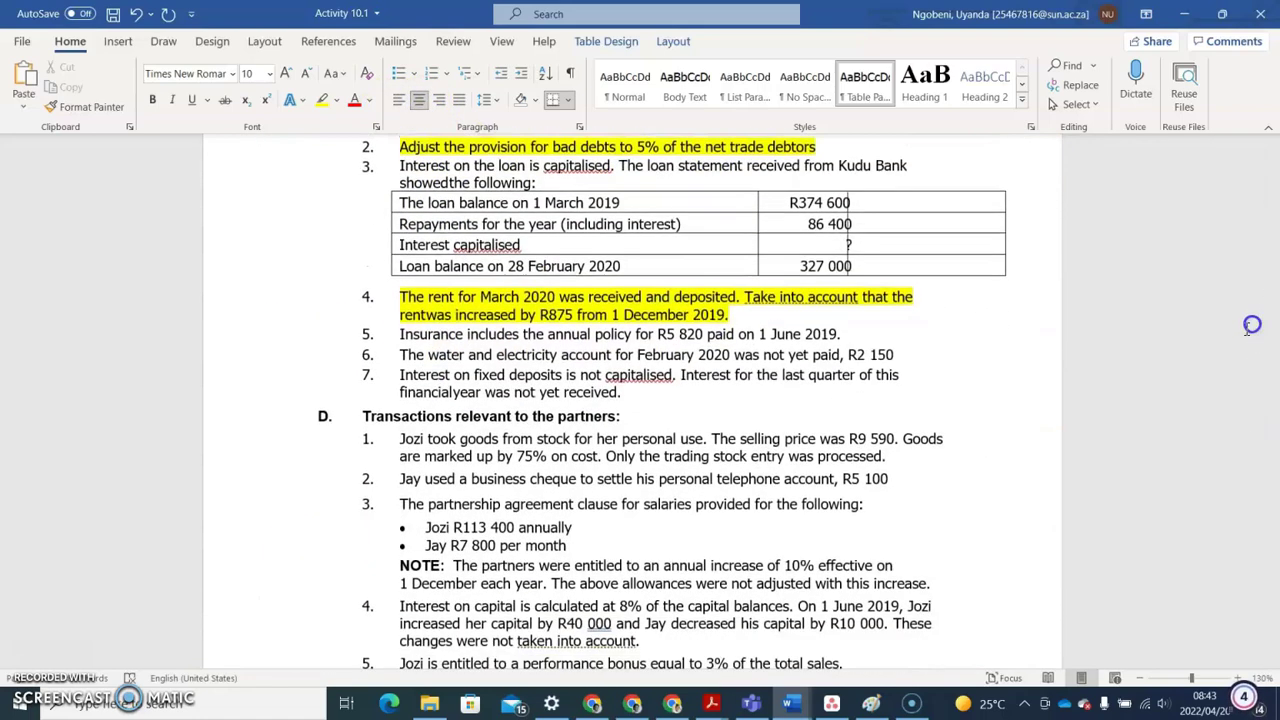
pyautogui.moveTo(845, 330); pyautogui.dragTo(490, 328)
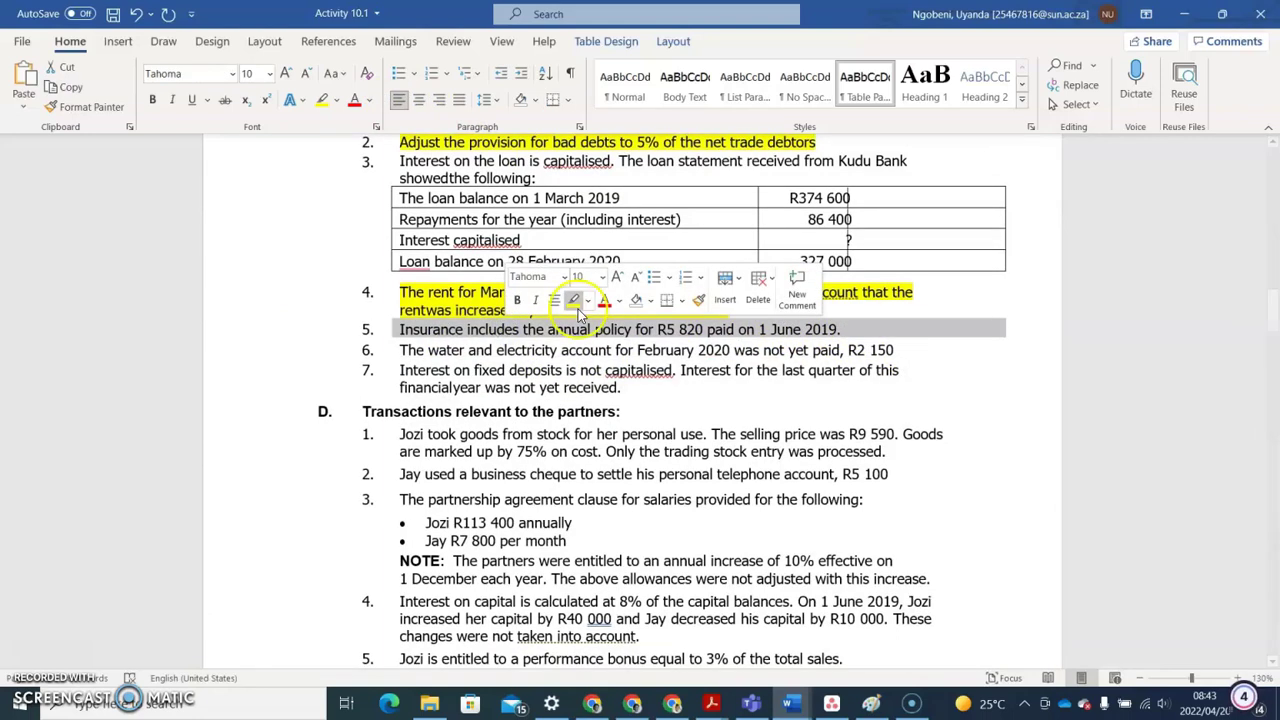
pyautogui.click(575, 302)
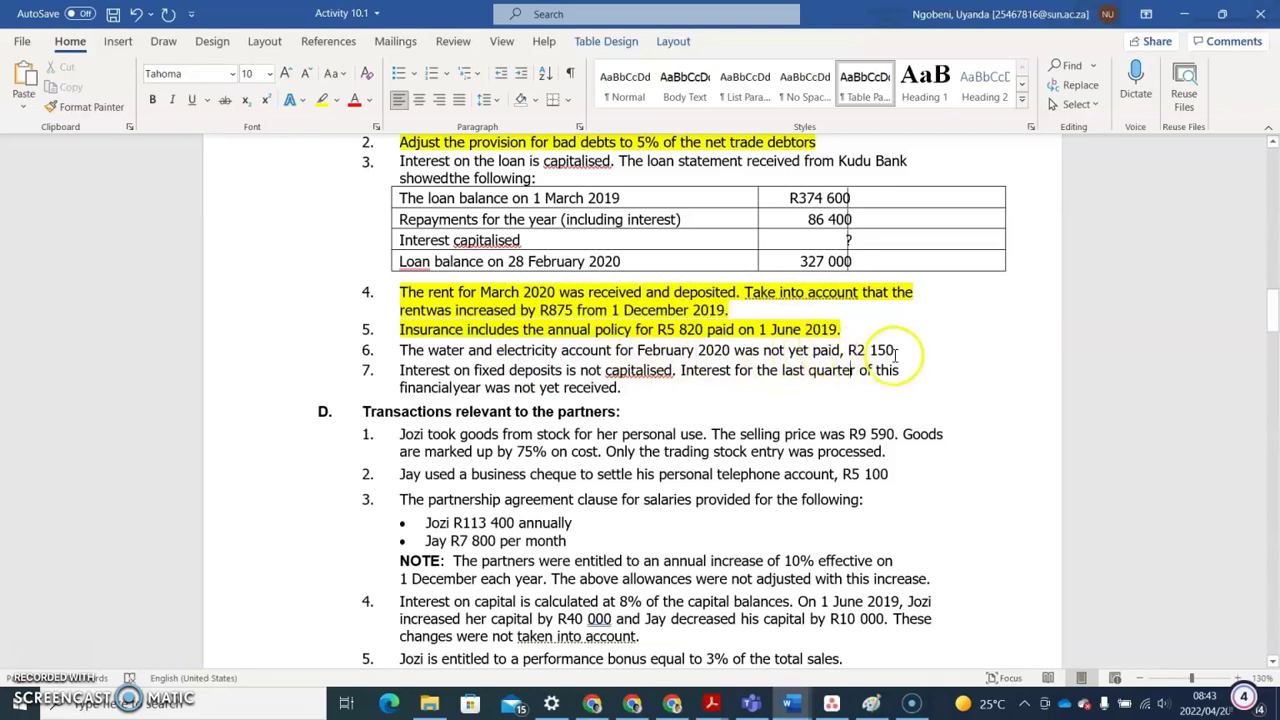
# Step: Look up the water and electricity figures, and enter "Water and electricity ( 25 320 – 2 150)" in the empty row below Insurance
pyautogui.moveTo(1274, 305); pyautogui.dragTo(1274, 278)
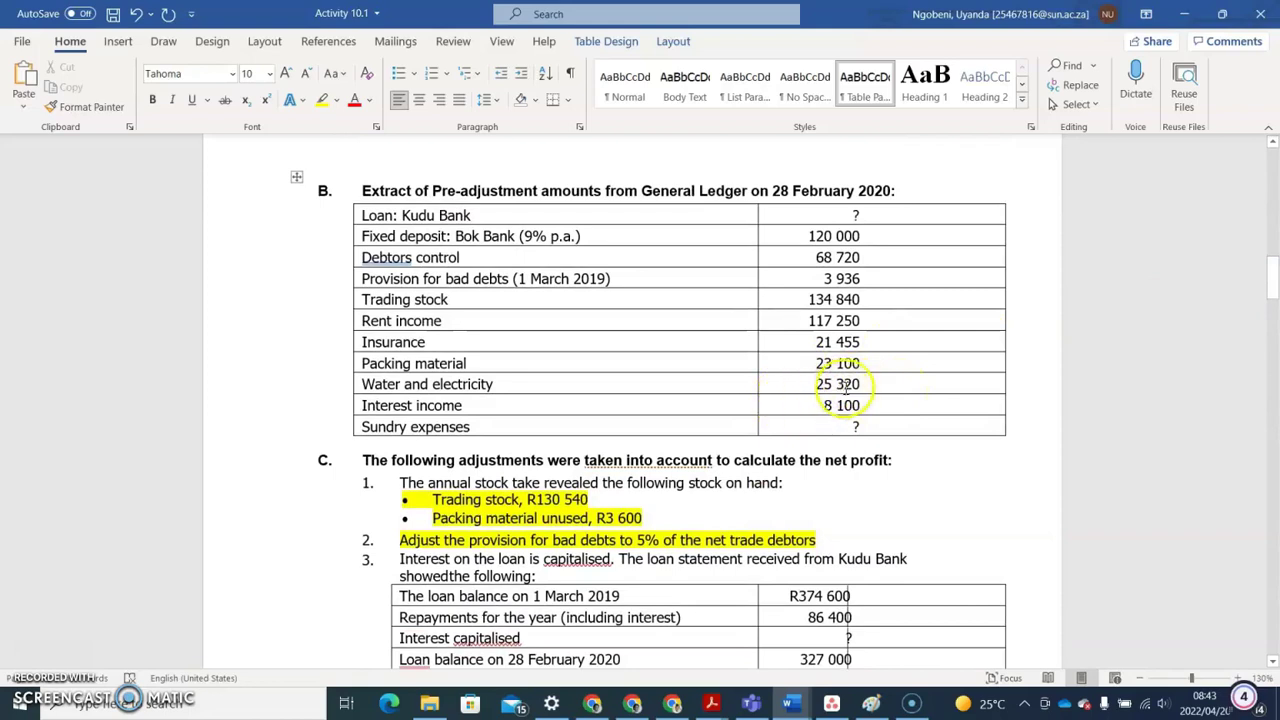
pyautogui.moveTo(1274, 309); pyautogui.dragTo(1274, 418)
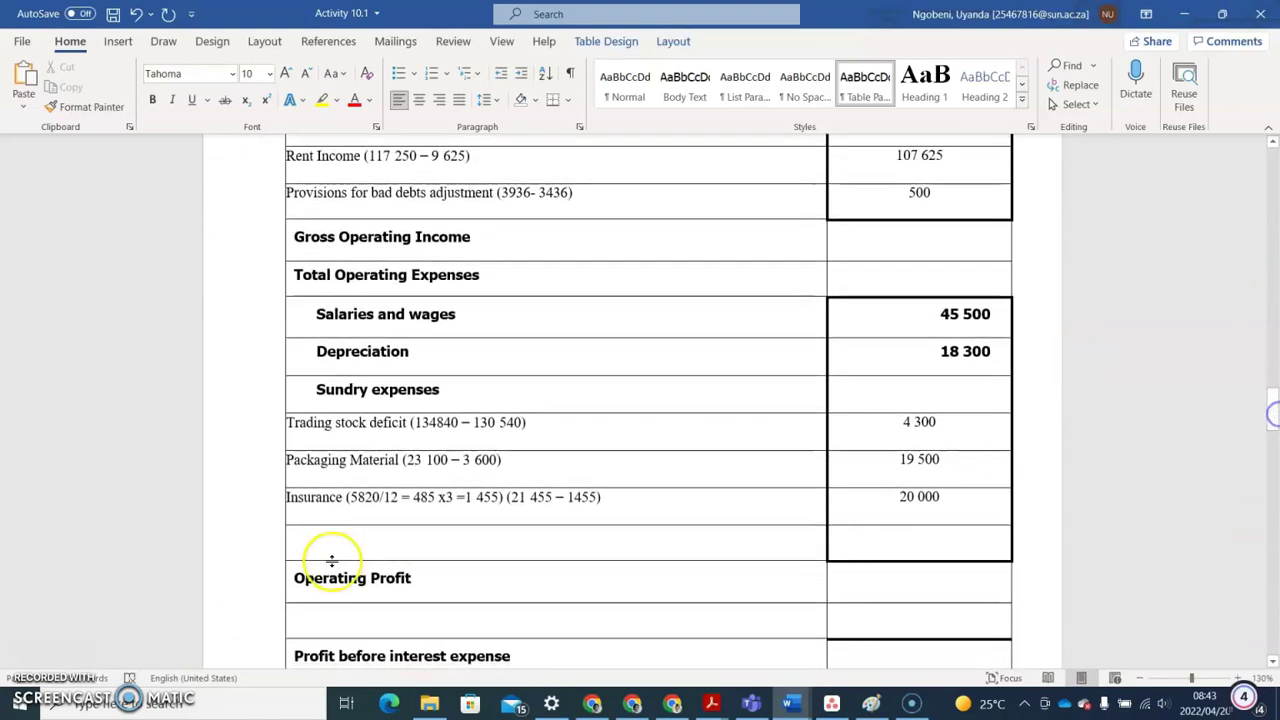
pyautogui.click(325, 544)
pyautogui.write('W')
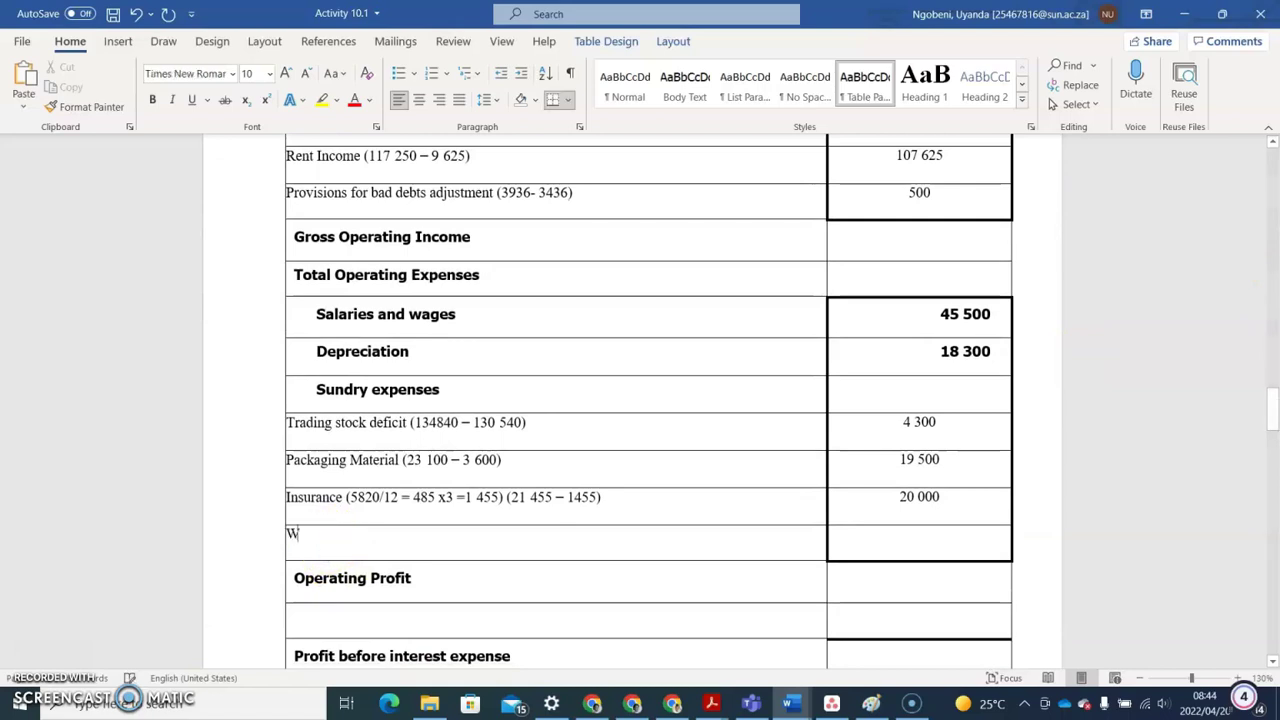
pyautogui.write('ater and ')
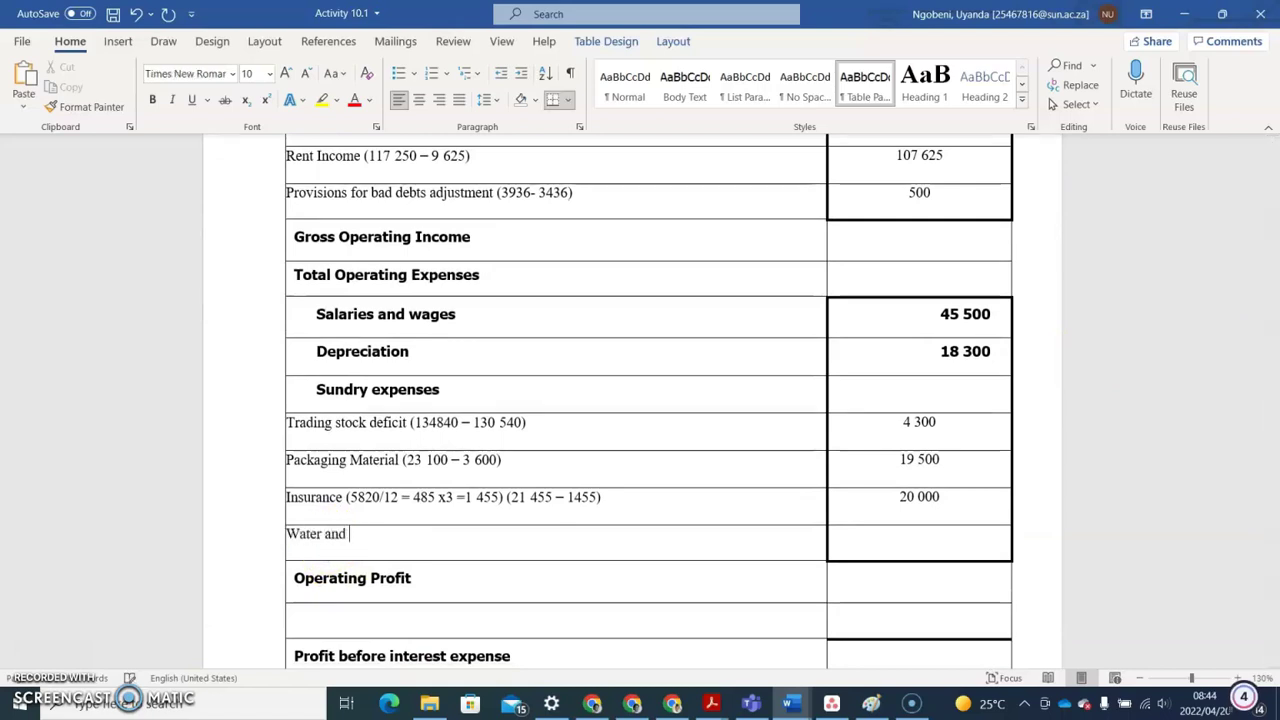
pyautogui.write('elec')
pyautogui.press('BackSpace')
pyautogui.press('BackSpace')
pyautogui.press('BackSpace')
pyautogui.press('BackSpace')
pyautogui.write('ricity ( 2')
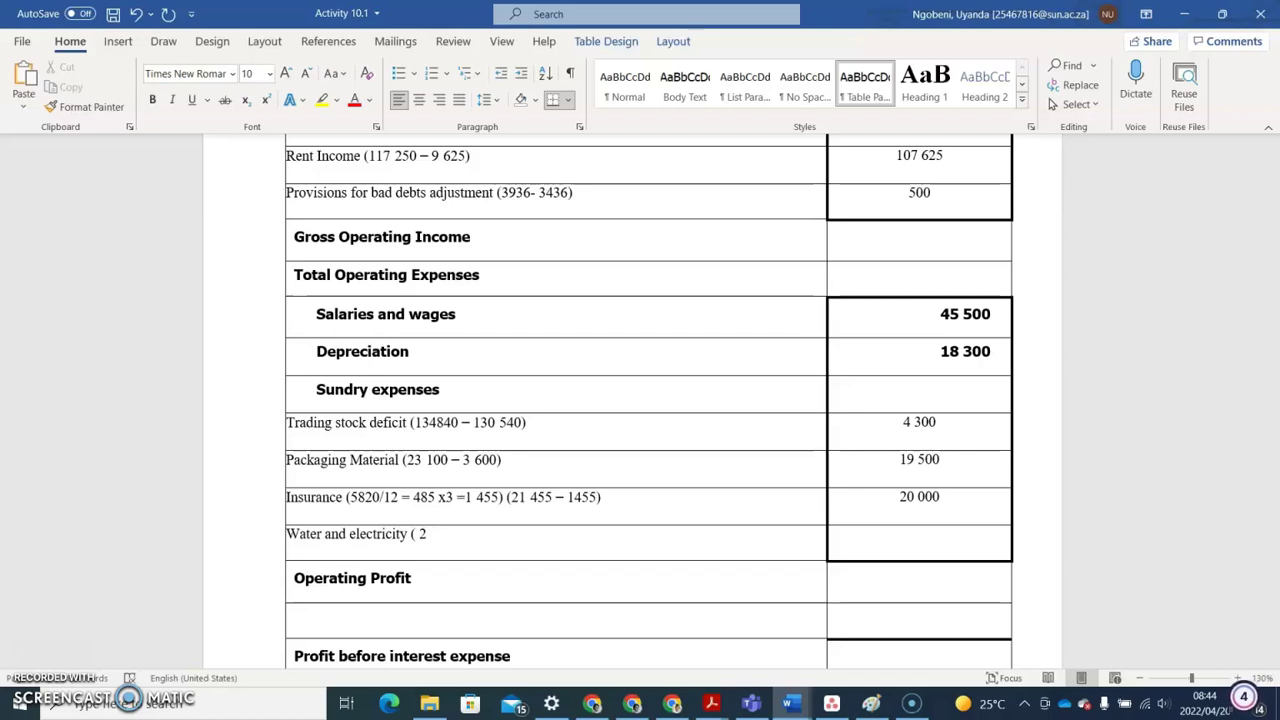
pyautogui.write('5 320 -')
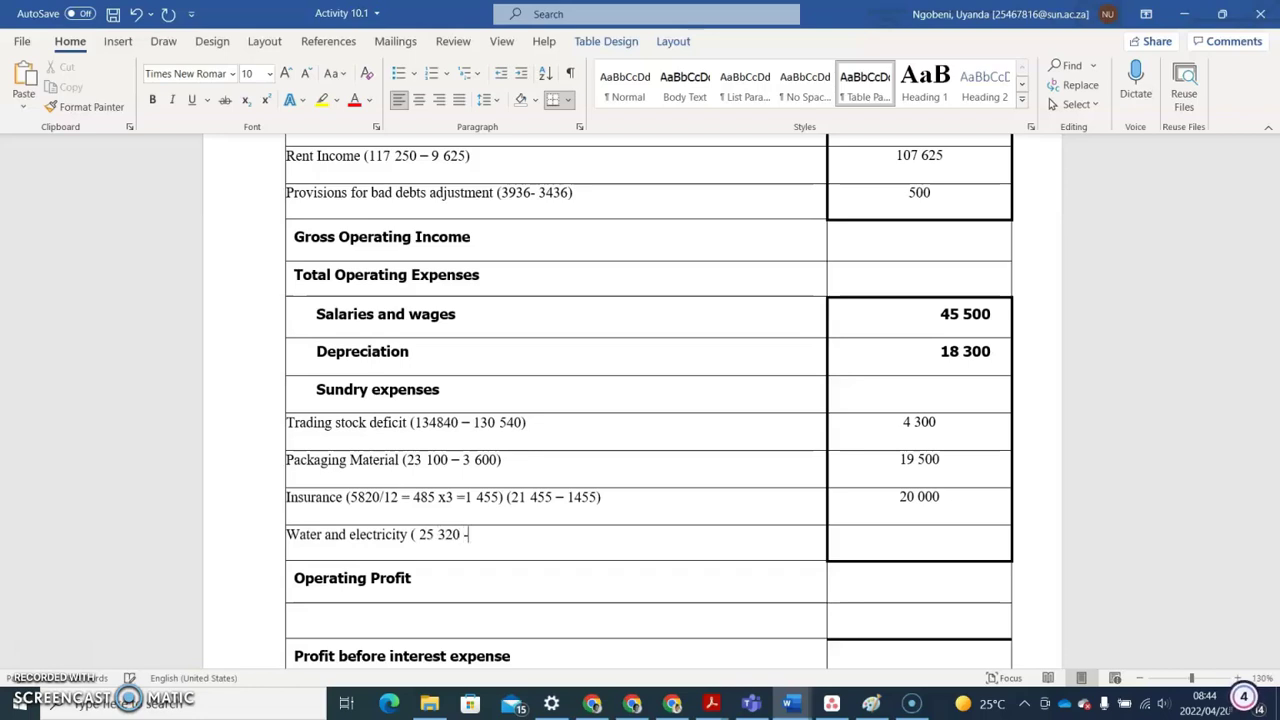
pyautogui.write(' 2 150)')
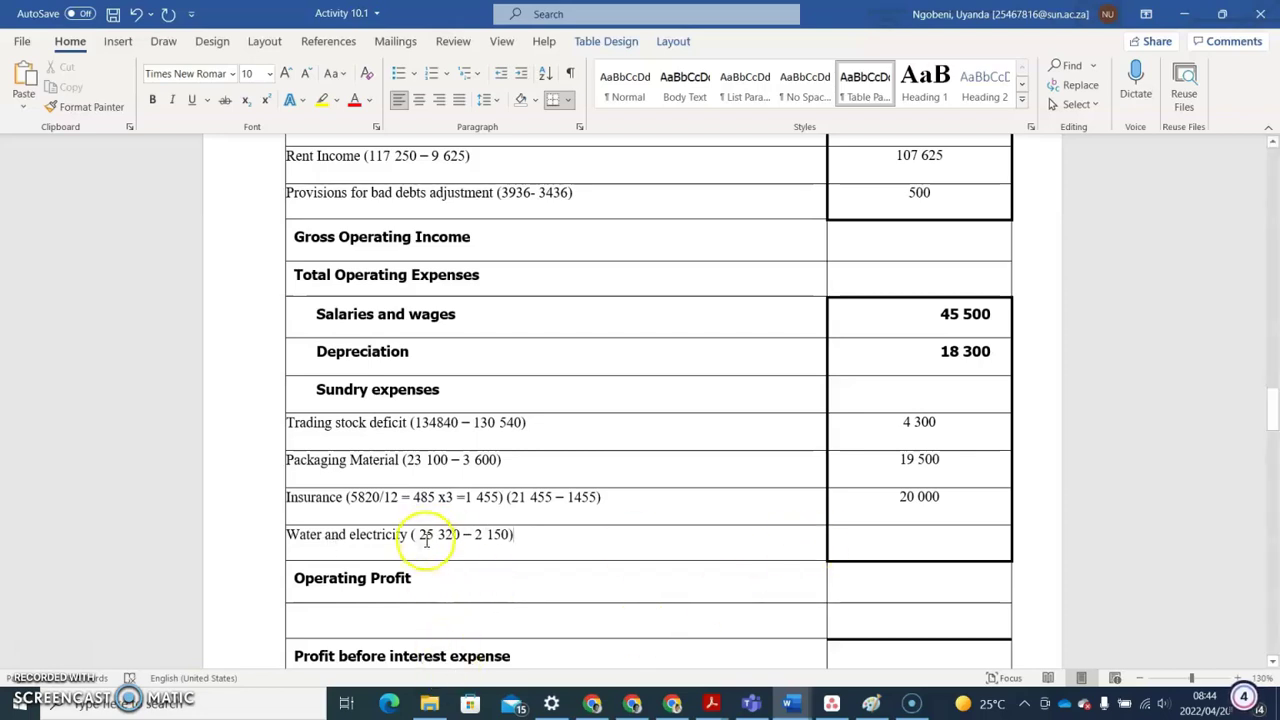
# Step: Replace the minus sign in the Water and electricity working with a plus sign
pyautogui.click(475, 538)
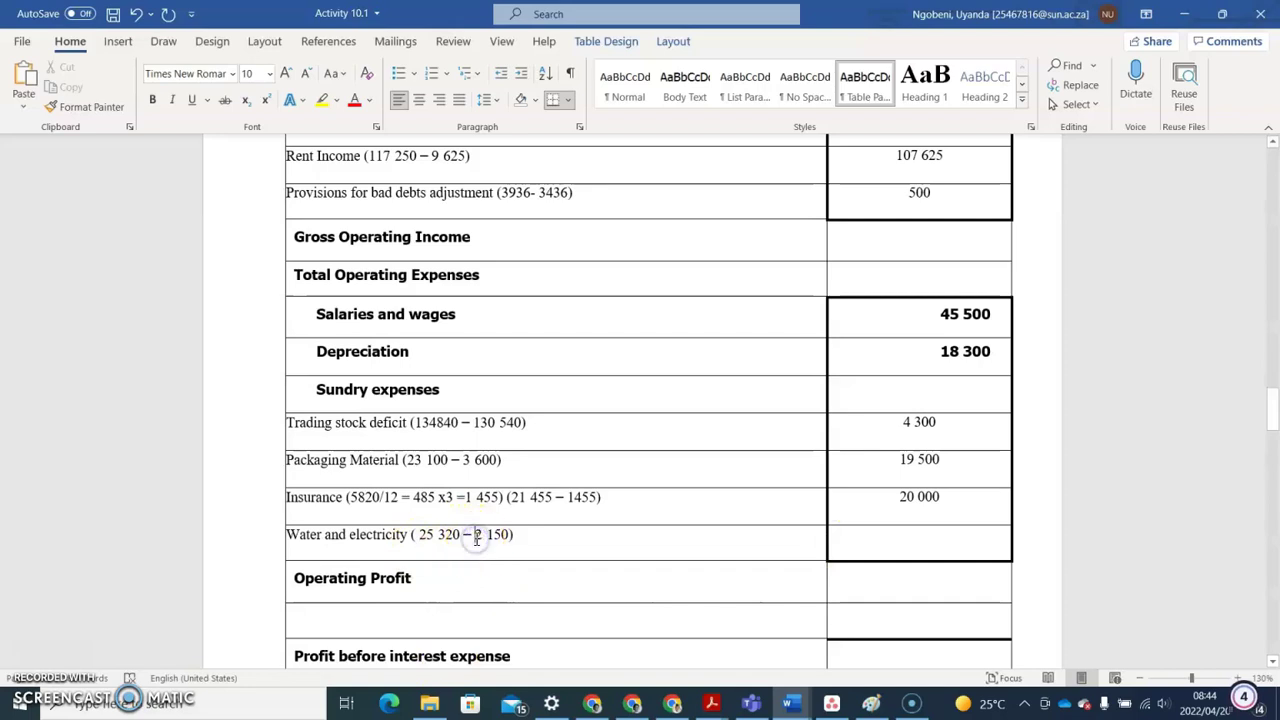
pyautogui.press('BackSpace')
pyautogui.press('BackSpace')
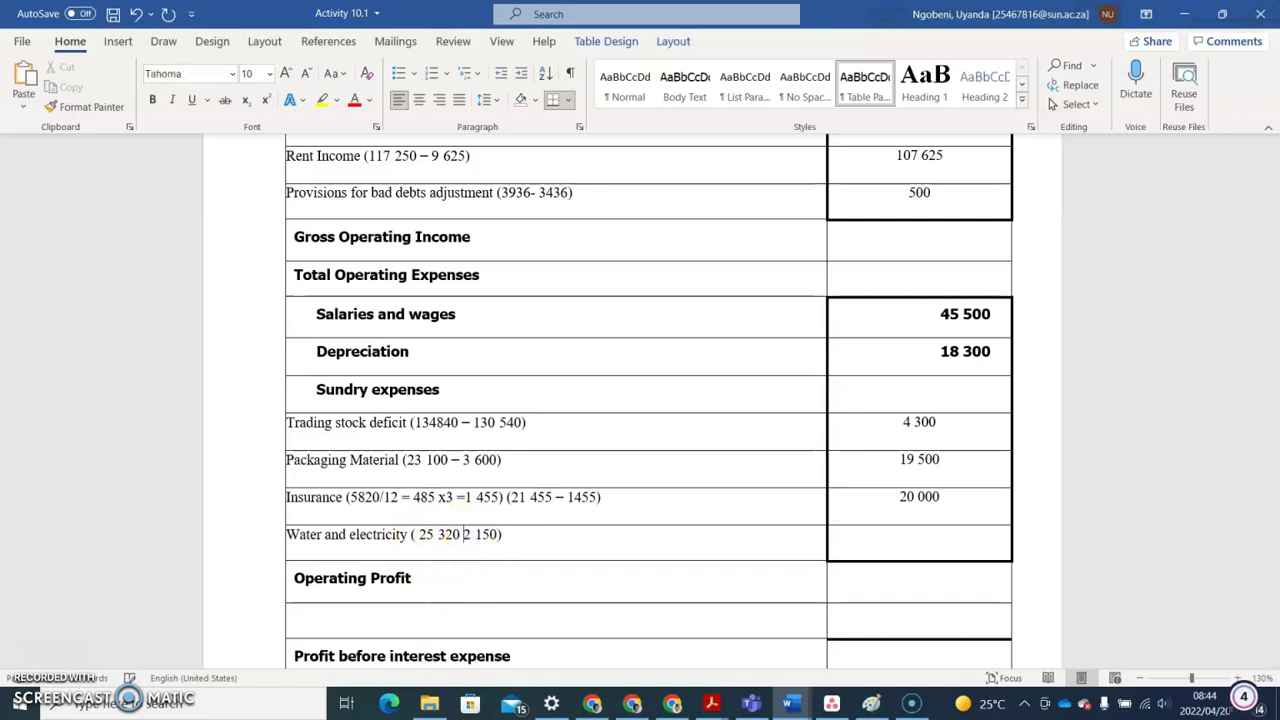
pyautogui.write('+')
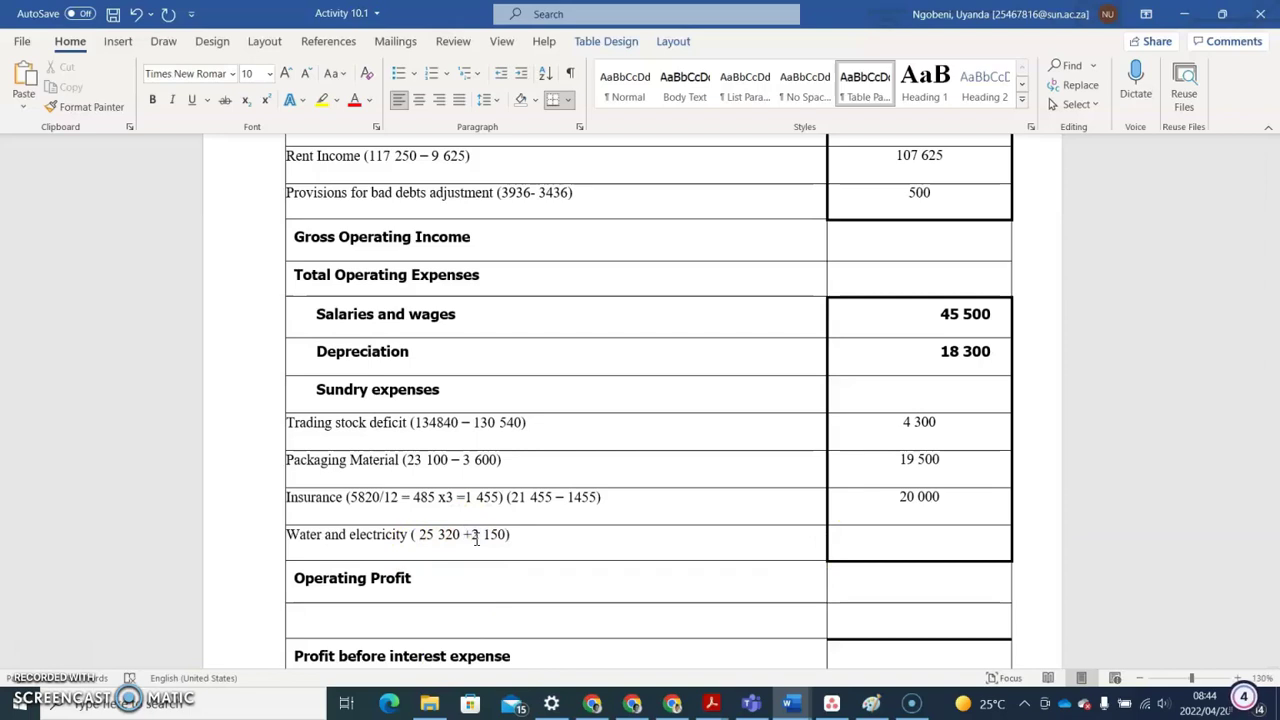
# Step: Enter 27 470 as the amount in the Water and electricity row and centre it
pyautogui.click(903, 545)
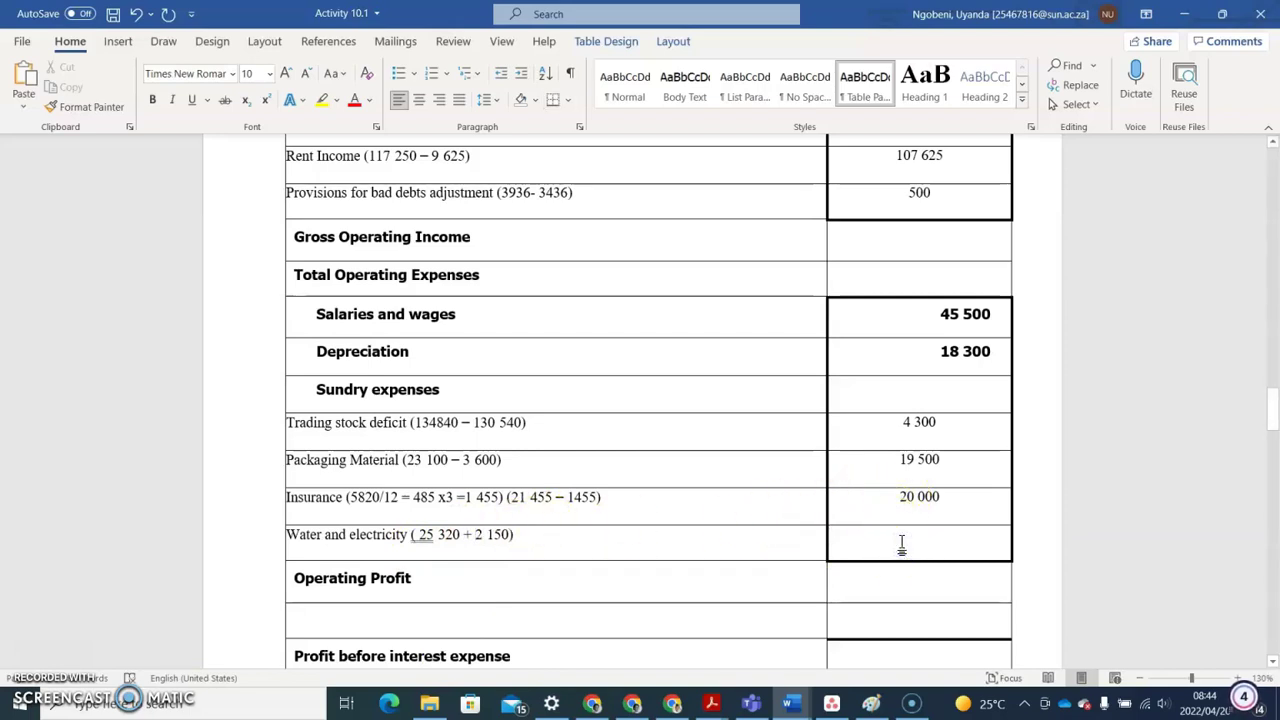
pyautogui.click(911, 543)
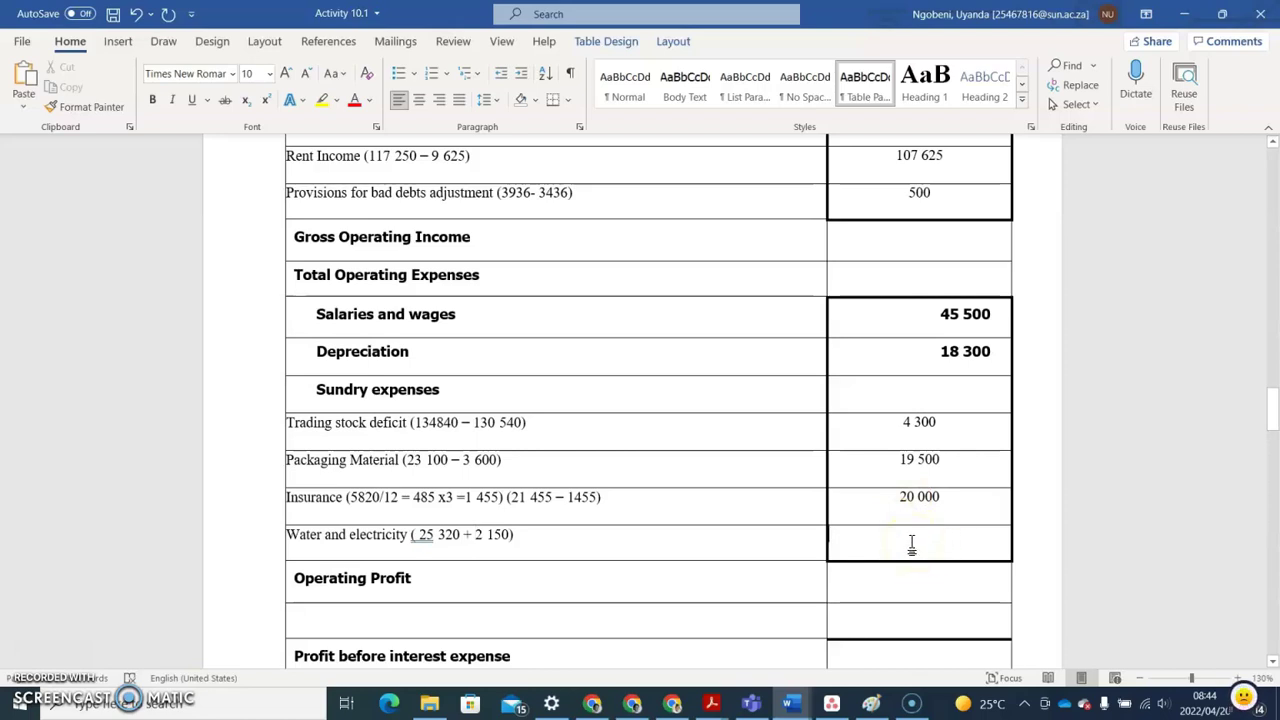
pyautogui.write('27')
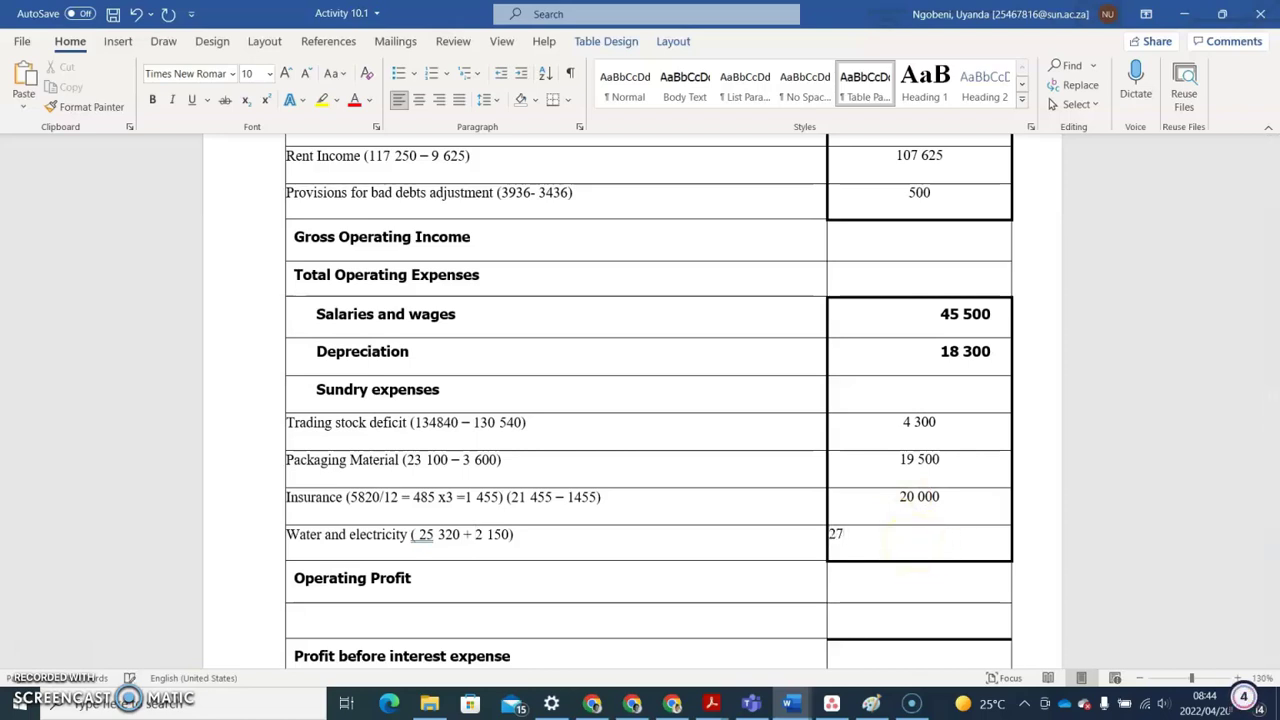
pyautogui.write(' 470')
pyautogui.click(419, 99)
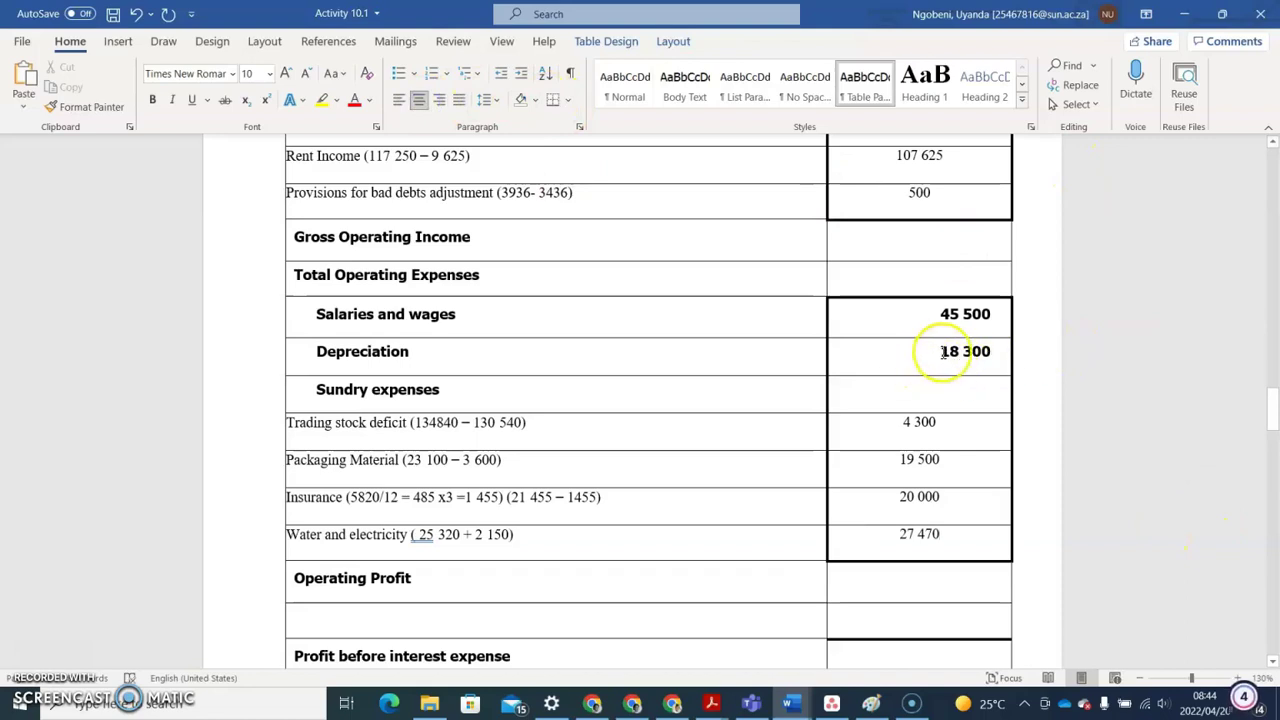
# Step: Remove the indents from the Depreciation and Salaries and wages amounts and centre both in their cells
pyautogui.click(941, 352)
pyautogui.click(498, 75)
pyautogui.click(498, 75)
pyautogui.click(498, 75)
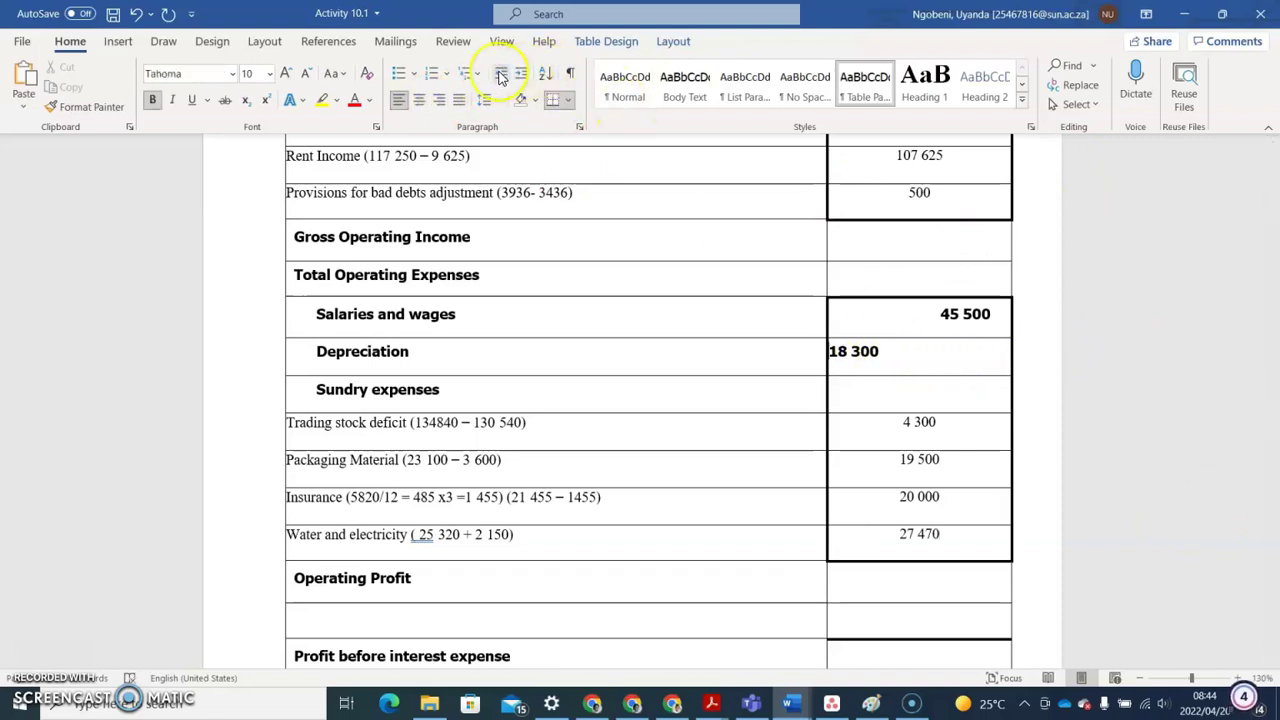
pyautogui.click(419, 99)
pyautogui.click(936, 313)
pyautogui.click(421, 102)
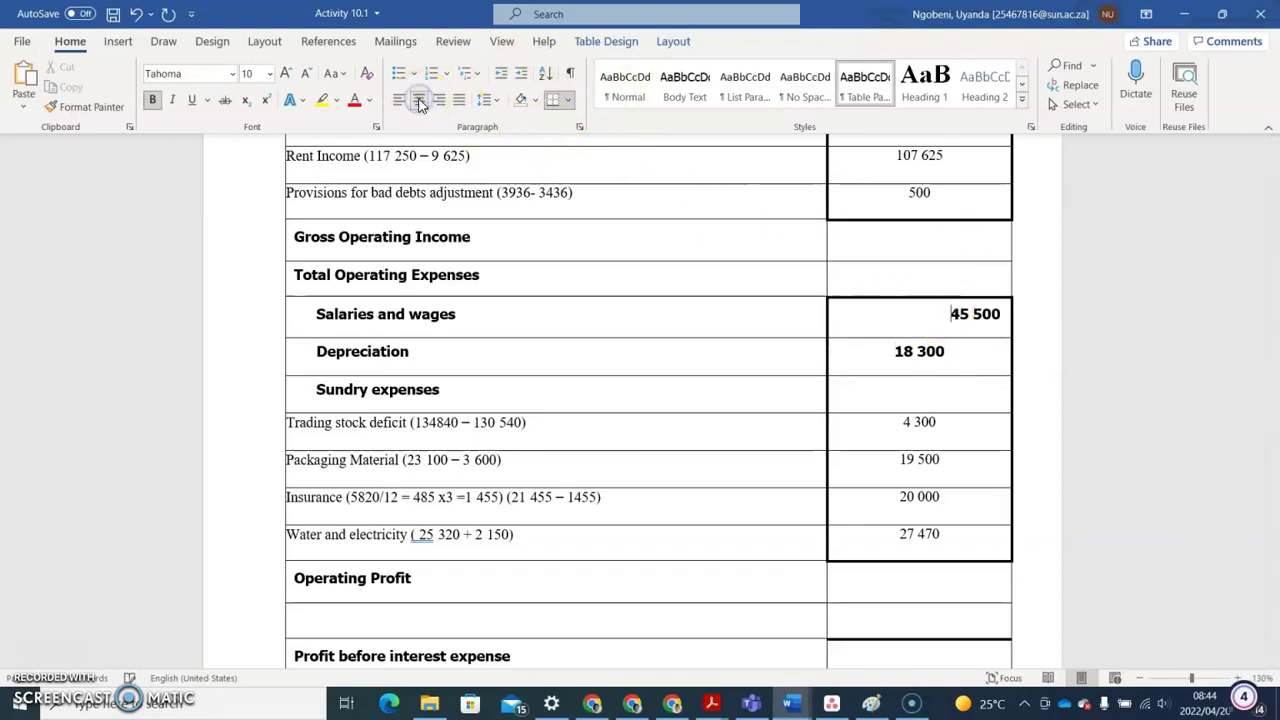
pyautogui.click(499, 78)
pyautogui.click(499, 78)
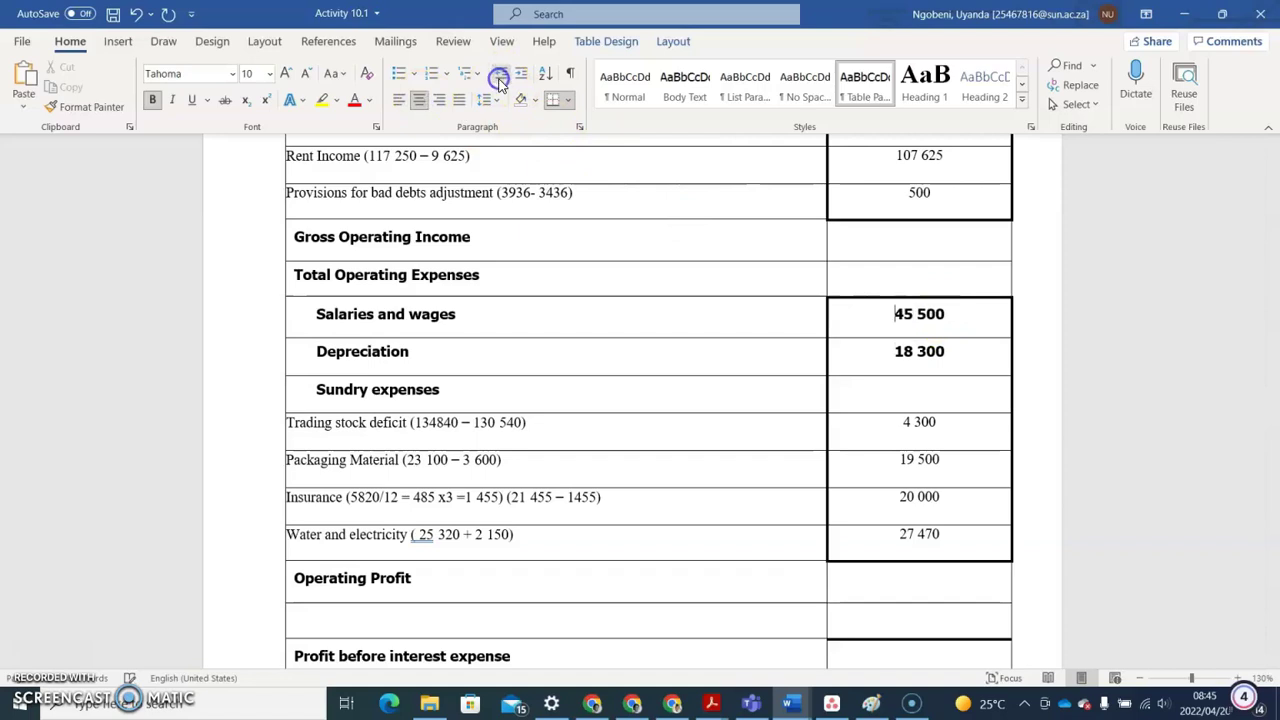
# Step: Highlight adjustment 6, about the unpaid February water and electricity account, in yellow in section C
pyautogui.moveTo(1273, 414); pyautogui.dragTo(1273, 327)
pyautogui.scroll(1, 946, 269)
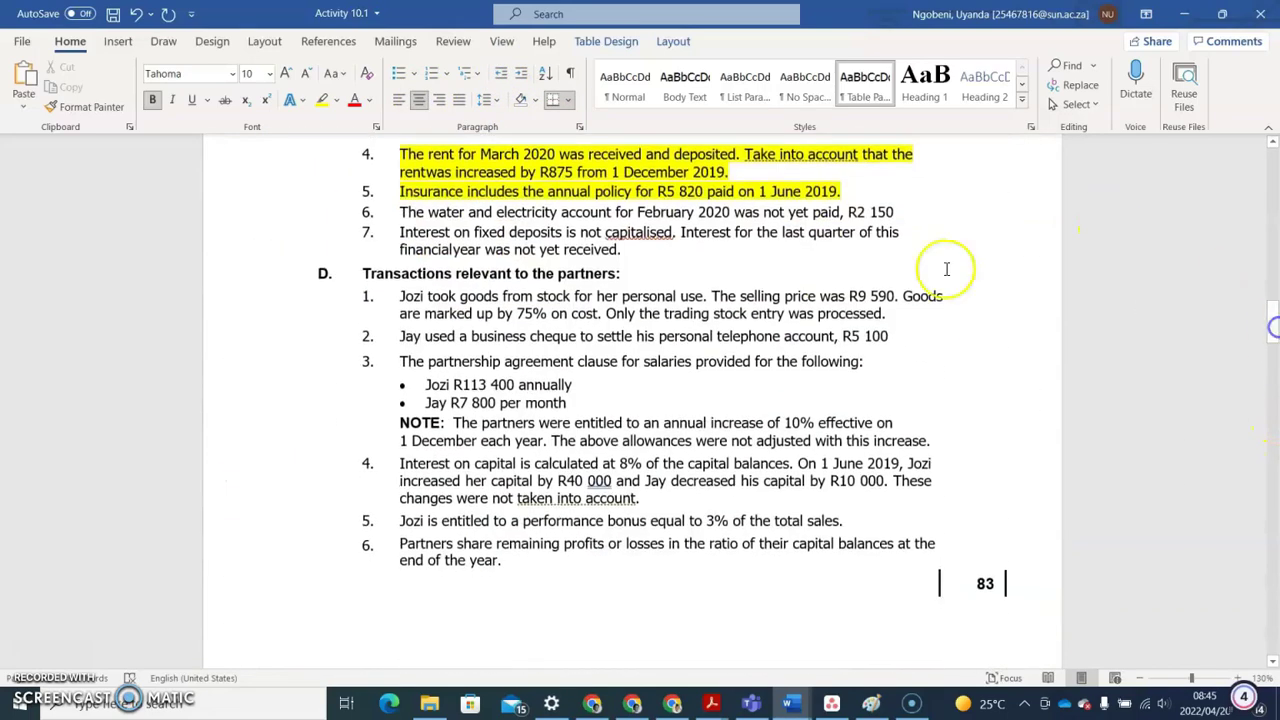
pyautogui.click(898, 213)
pyautogui.moveTo(898, 213); pyautogui.dragTo(432, 210)
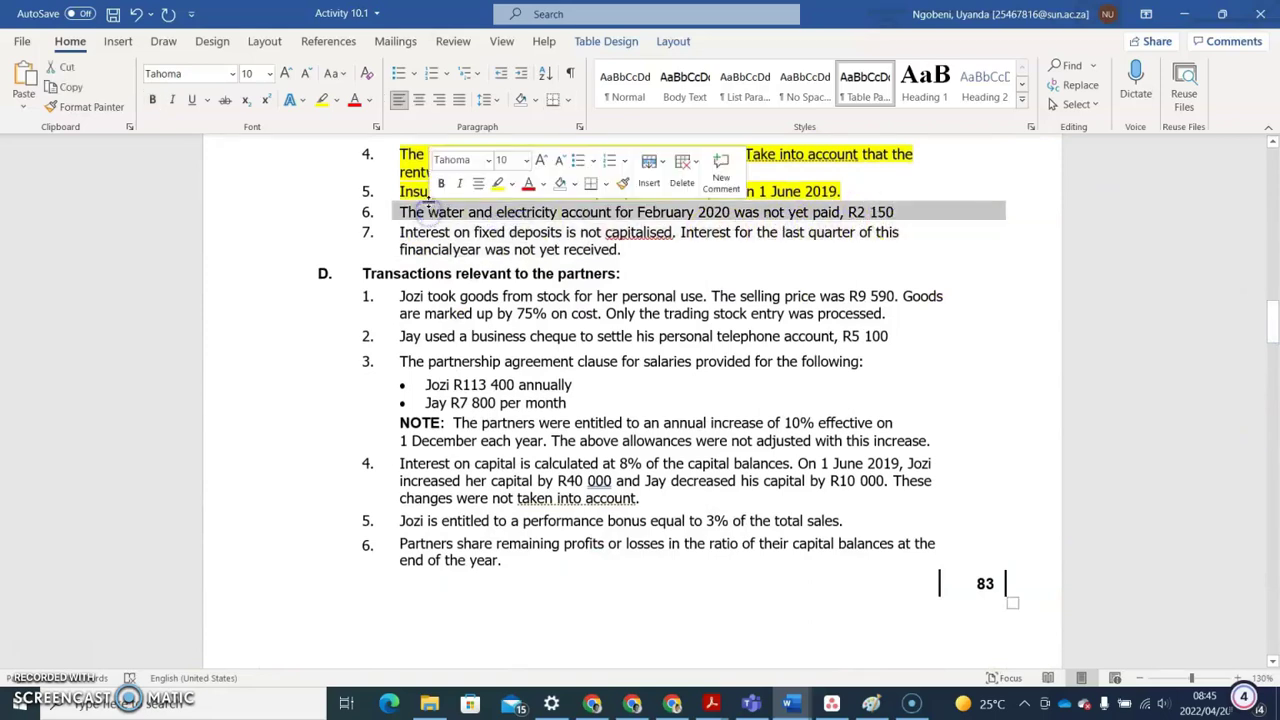
pyautogui.click(497, 184)
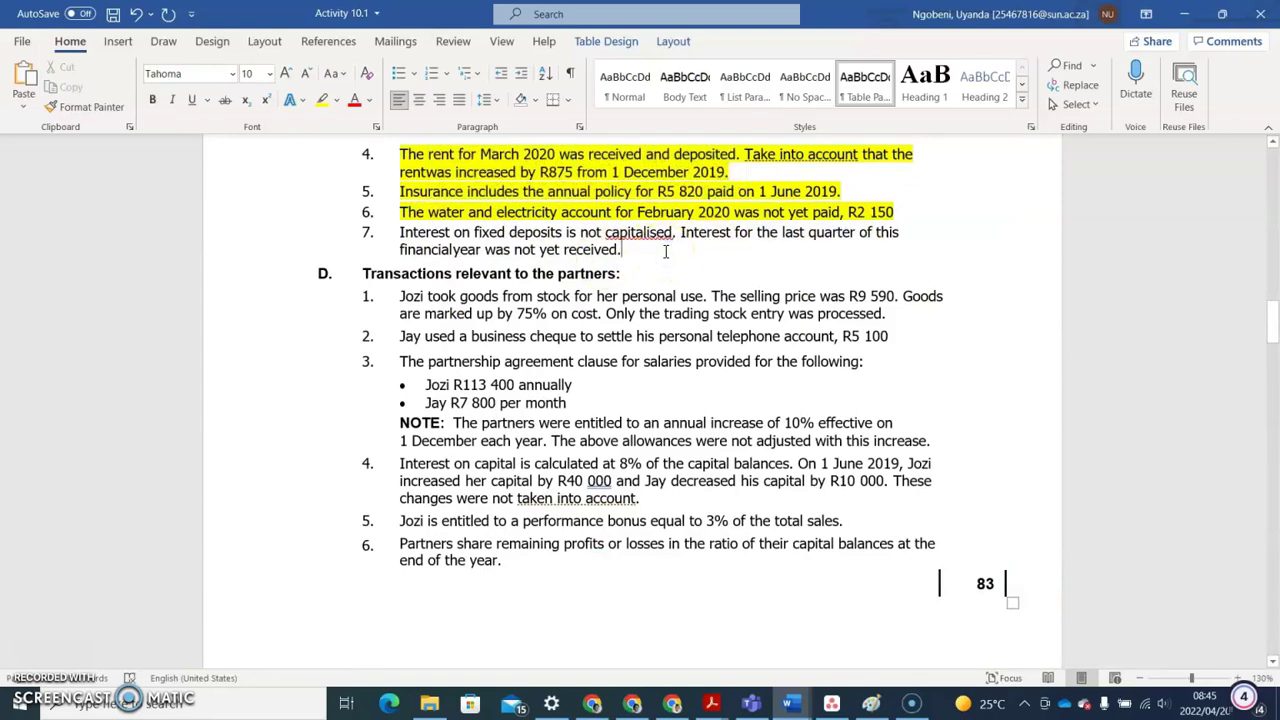
# Step: Add "(balancing figure)" after the Sundry expenses label in the Statement of Comprehensive Income
pyautogui.moveTo(1273, 322); pyautogui.dragTo(1259, 432)
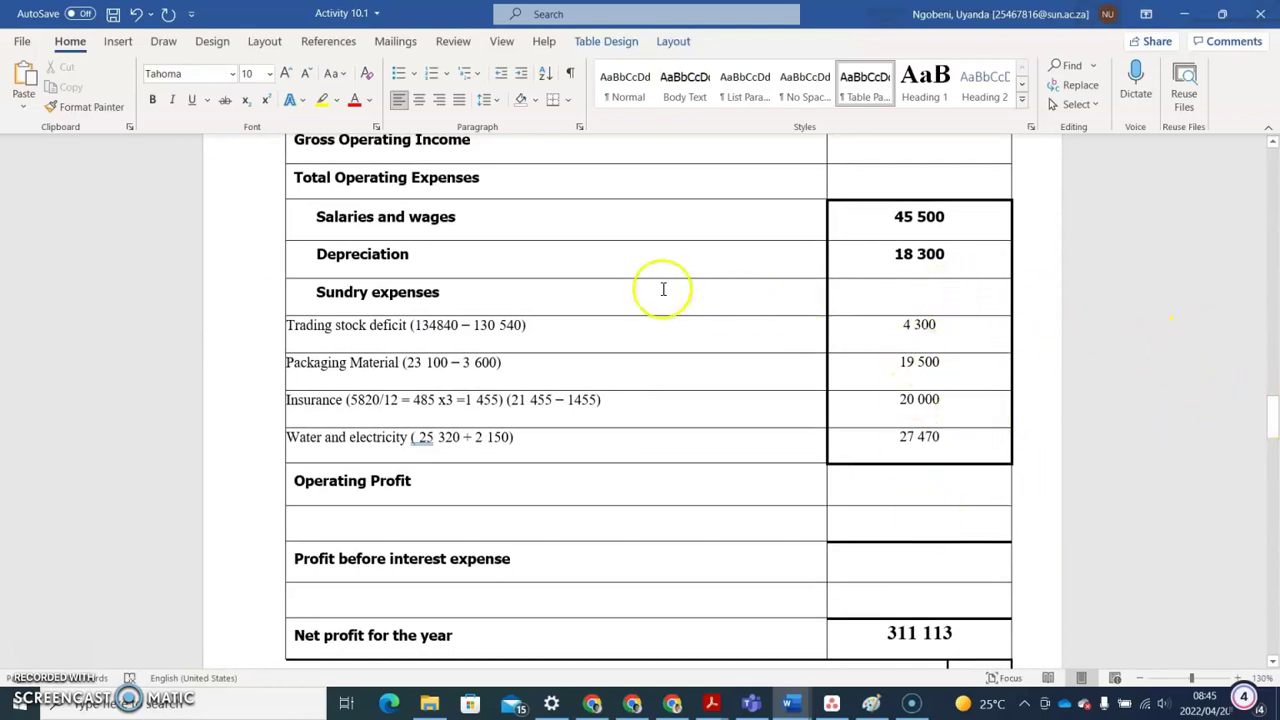
pyautogui.click(505, 293)
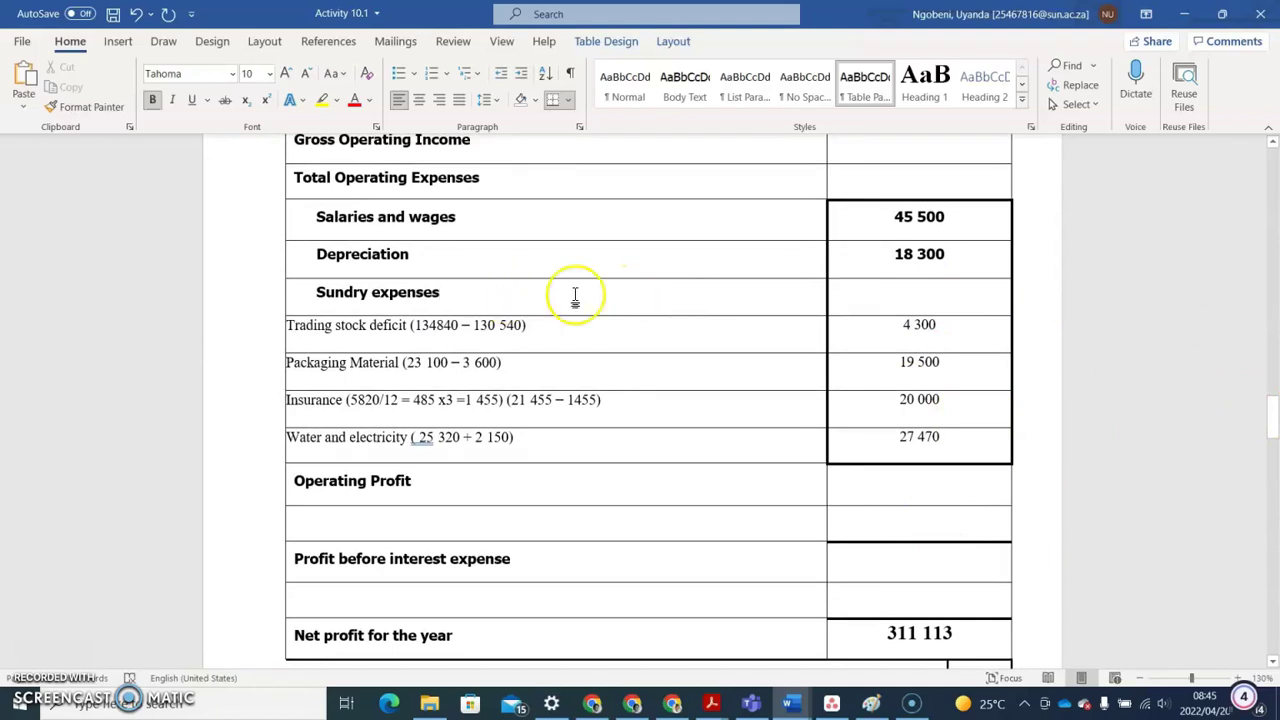
pyautogui.write('(')
pyautogui.write('ba')
pyautogui.write('lamn')
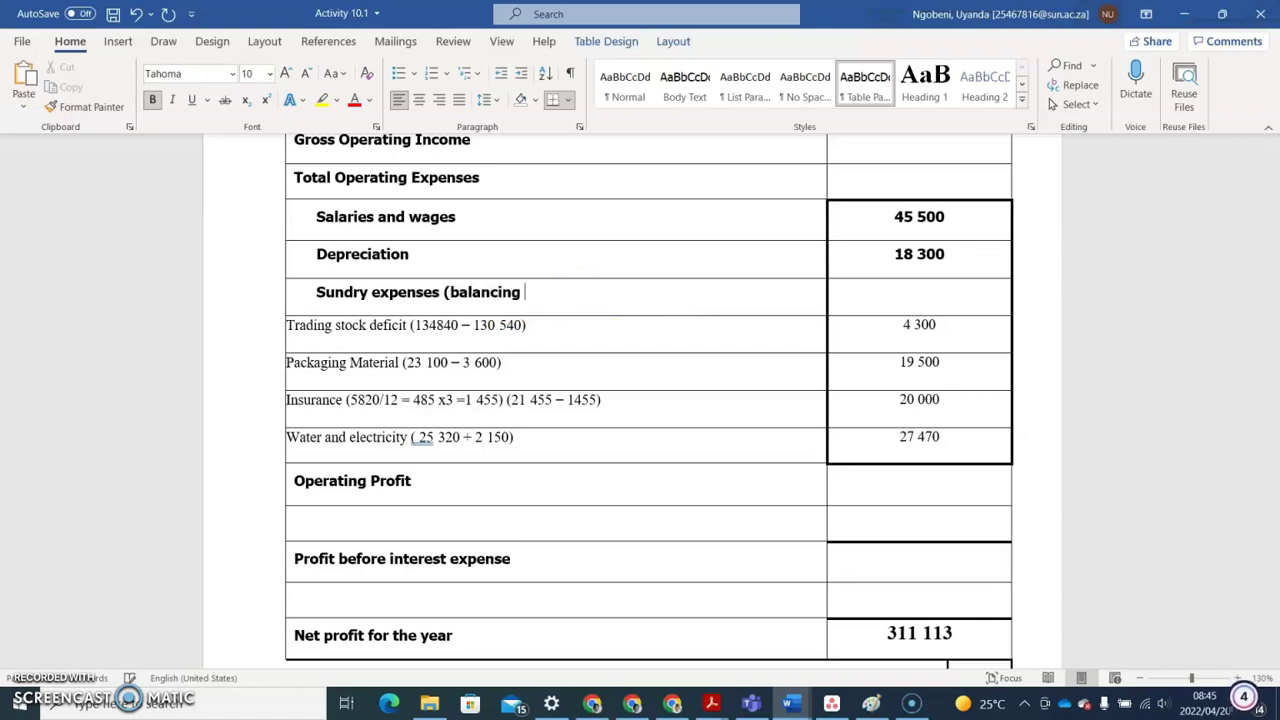
pyautogui.write('ing figure)')
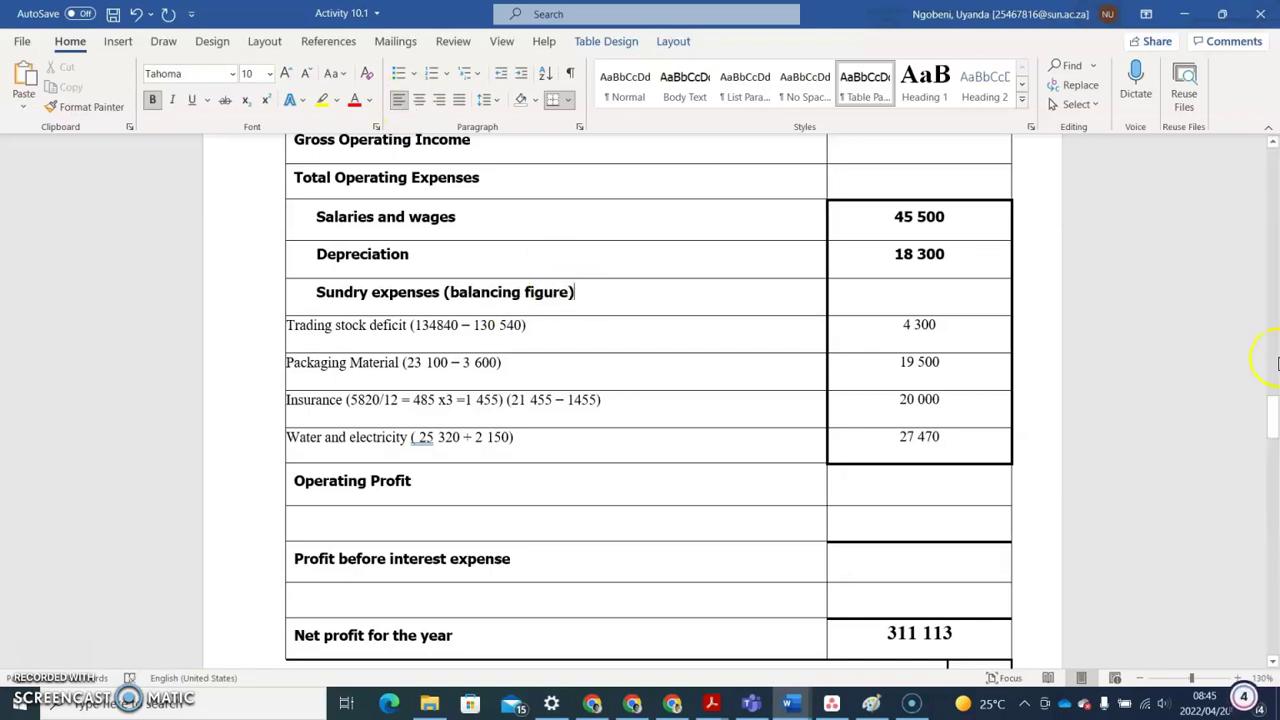
# Step: Label the blank row below Operating Profit "Interest Income (", leaving the bracket open for the working
pyautogui.scroll(-3, 1274, 414)
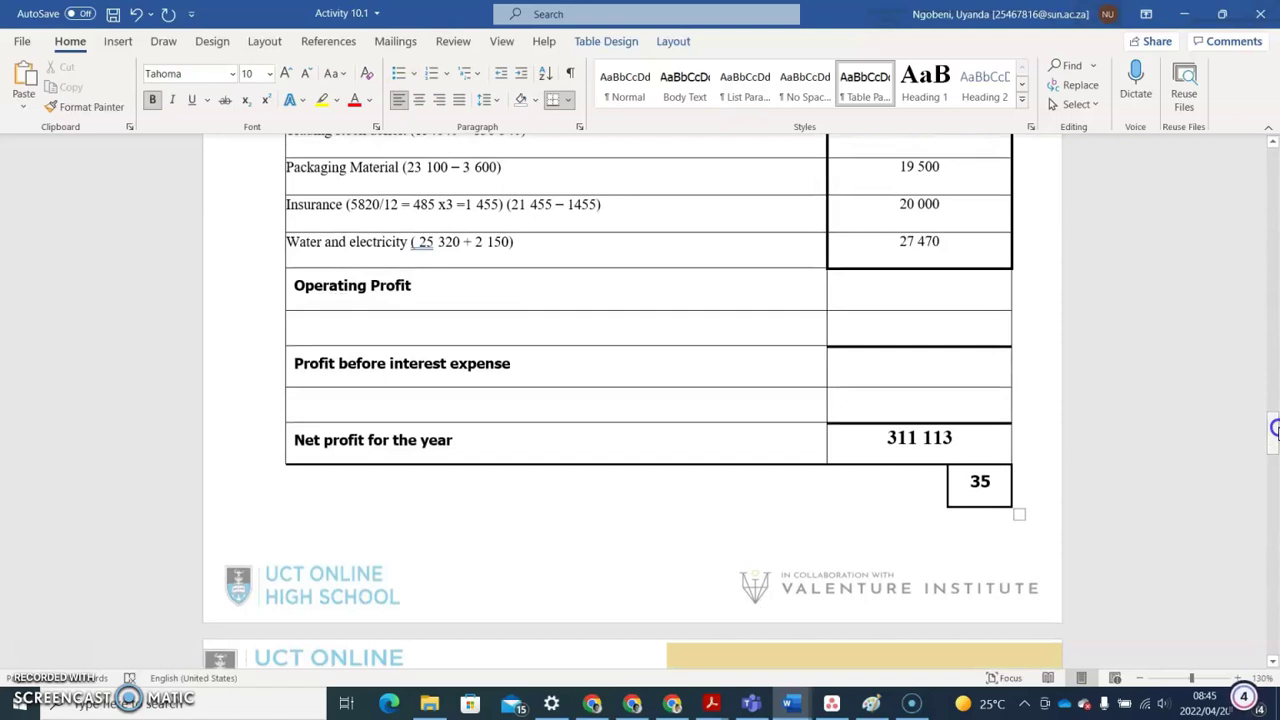
pyautogui.click(310, 327)
pyautogui.write('Intere')
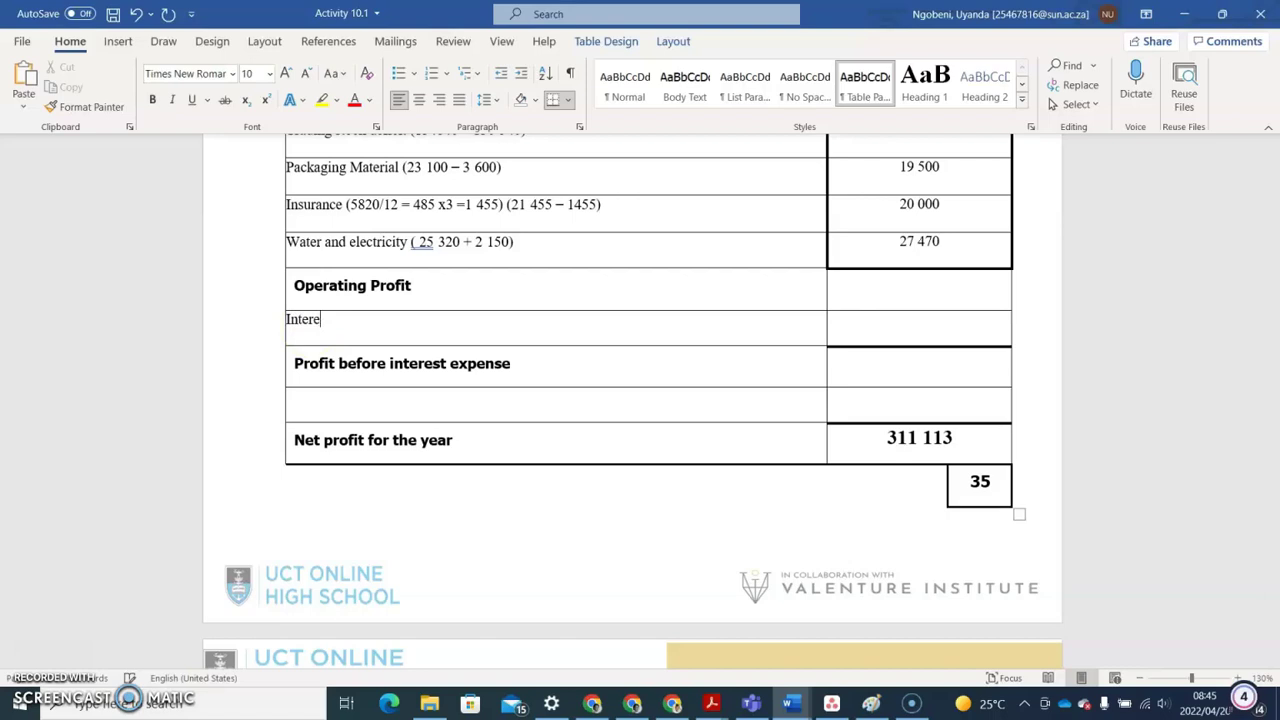
pyautogui.write('st Income (')
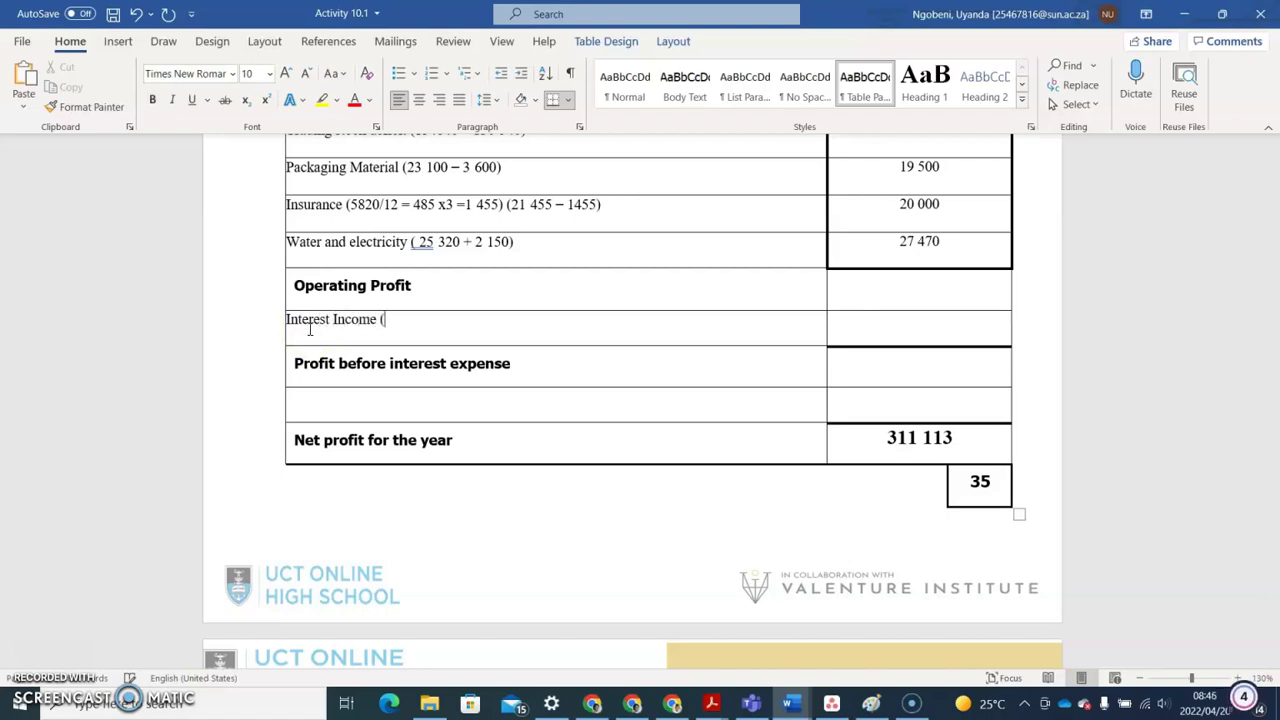
# Step: Highlight adjustment 7, about the outstanding interest on fixed deposits, in bright green in section C
pyautogui.moveTo(1271, 437); pyautogui.dragTo(1274, 283)
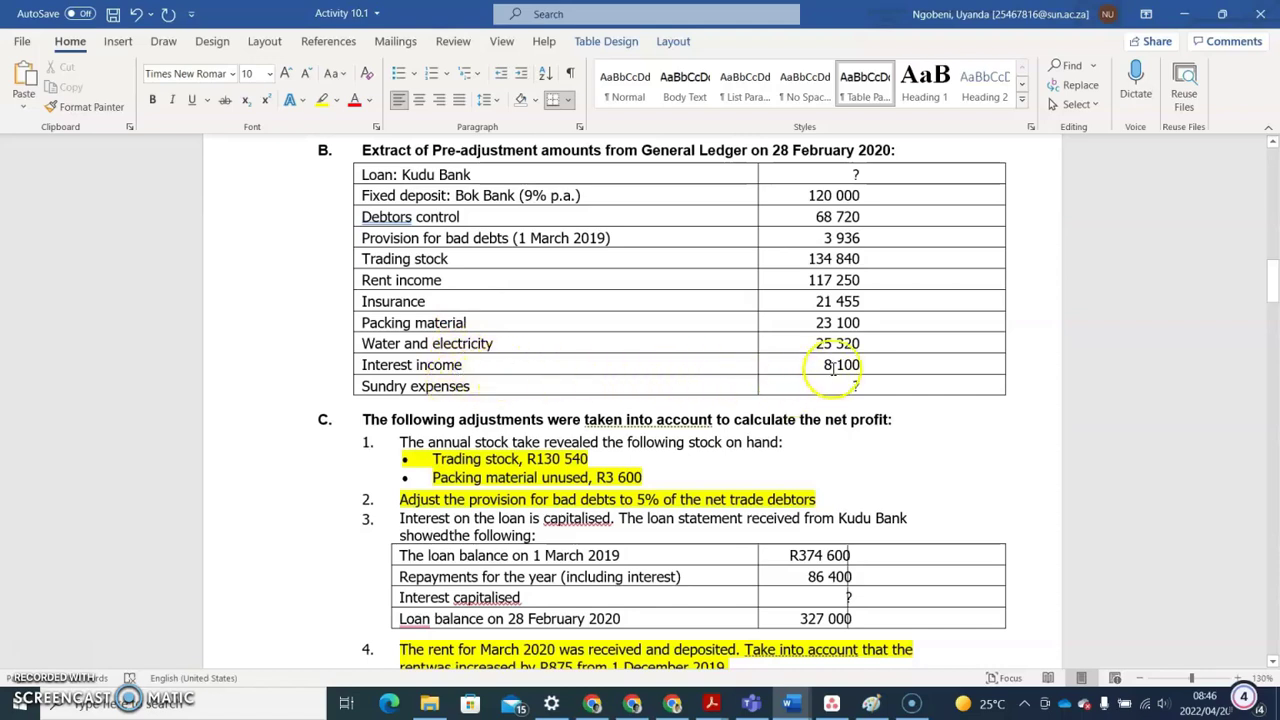
pyautogui.moveTo(1270, 300); pyautogui.dragTo(1269, 336)
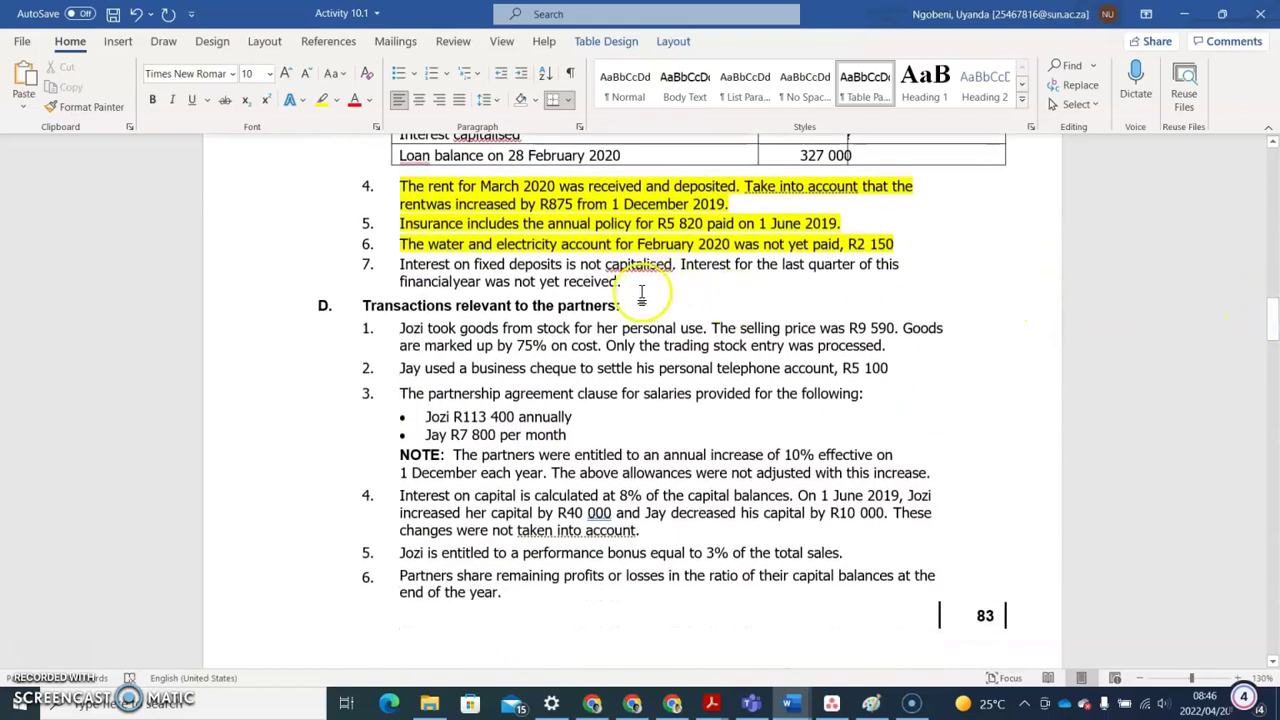
pyautogui.click(339, 101)
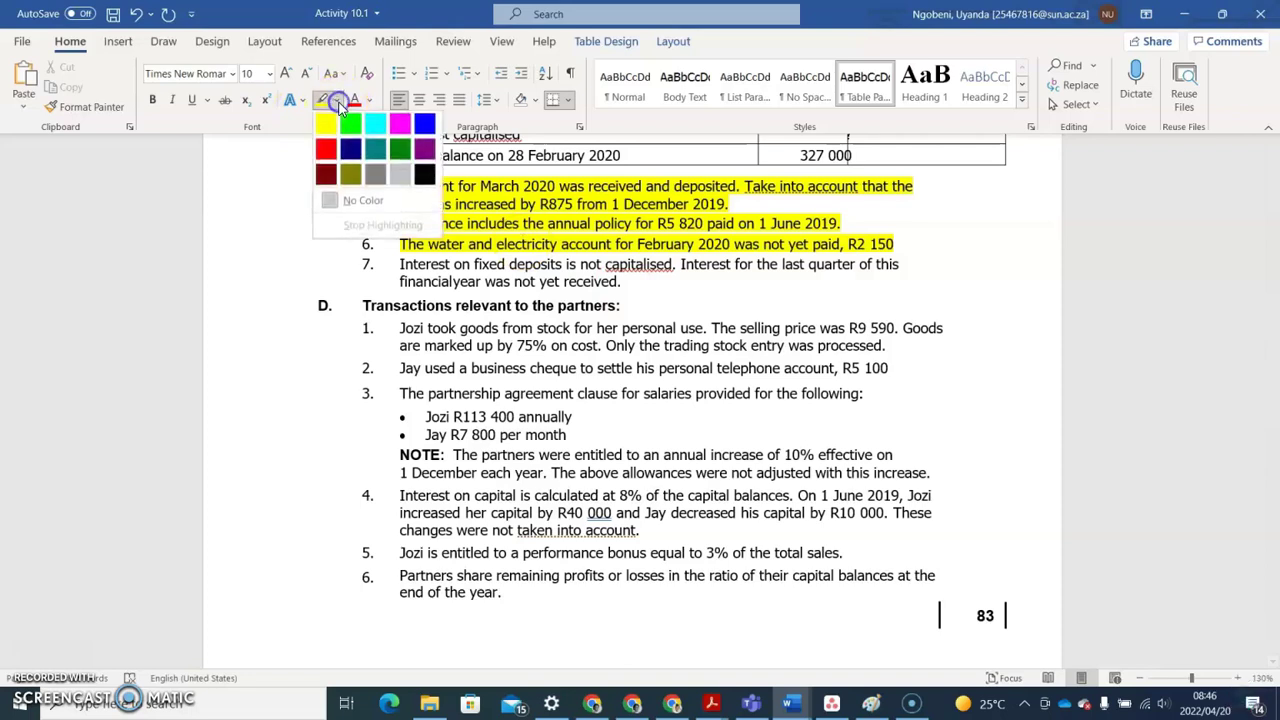
pyautogui.click(347, 120)
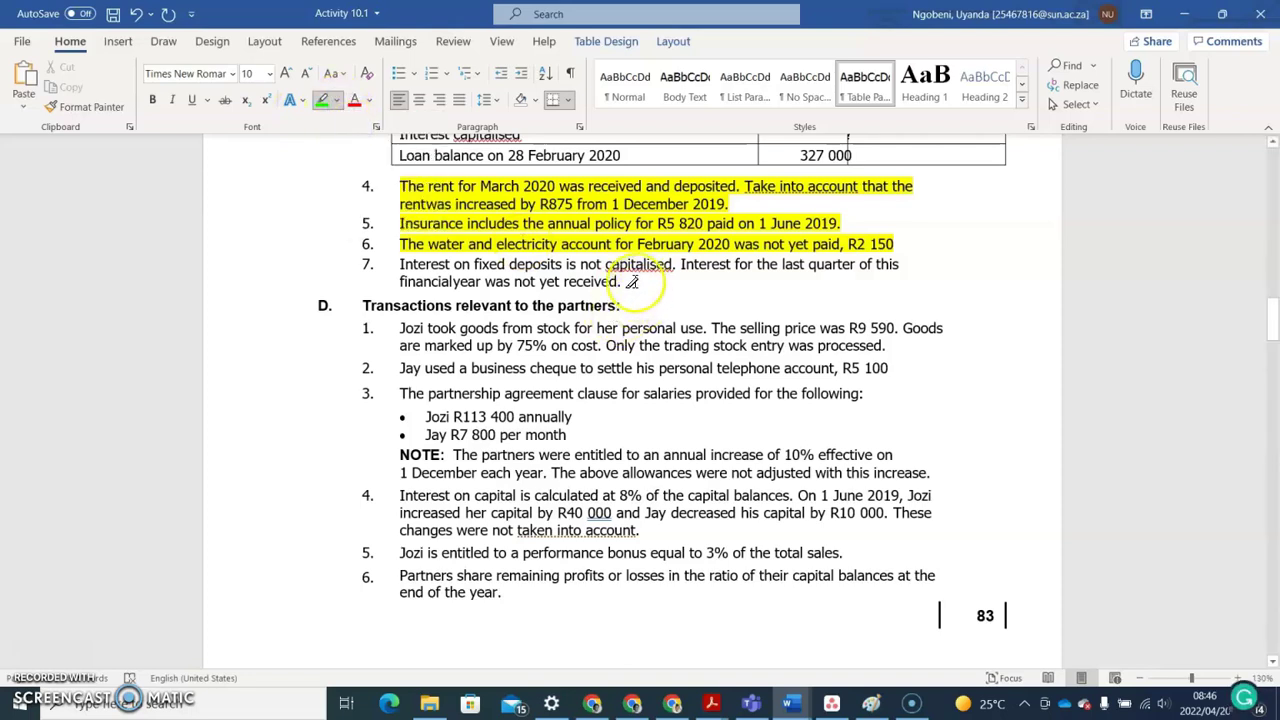
pyautogui.moveTo(400, 263)
pyautogui.mouseDown()
pyautogui.moveTo(600, 265)
pyautogui.moveTo(620, 281)
pyautogui.mouseUp()
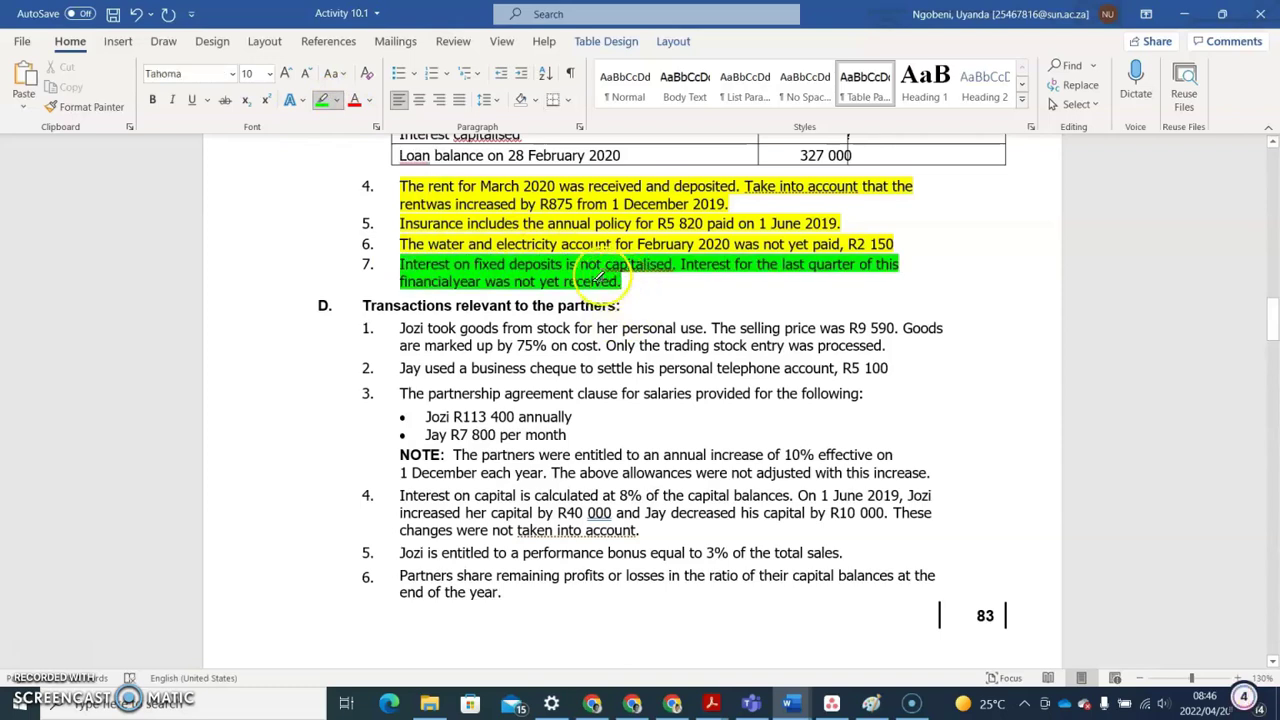
pyautogui.click(322, 104)
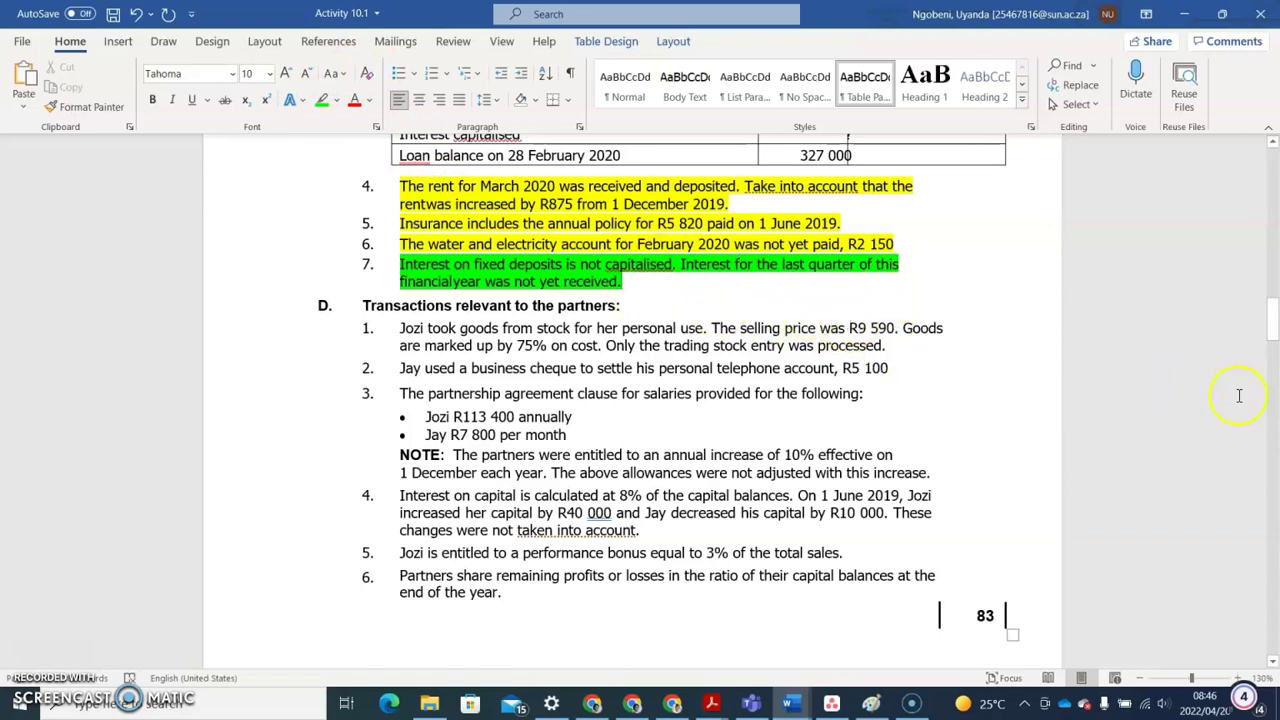
# Step: Complete the Interest Income working with "120 000 x 9/100 x 3/12 = 2700 + 8 100)", using the Bok Bank fixed deposit figures from section B
pyautogui.moveTo(1273, 310); pyautogui.dragTo(1273, 272)
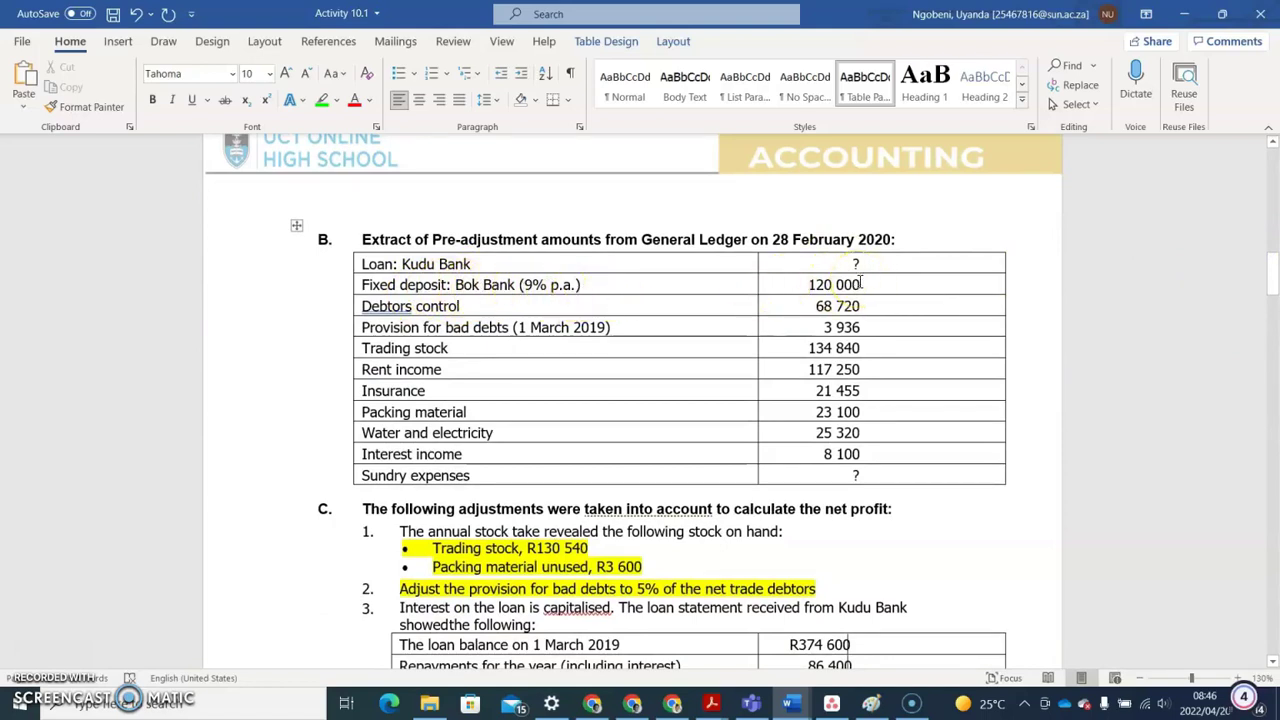
pyautogui.moveTo(1270, 283); pyautogui.dragTo(1238, 430)
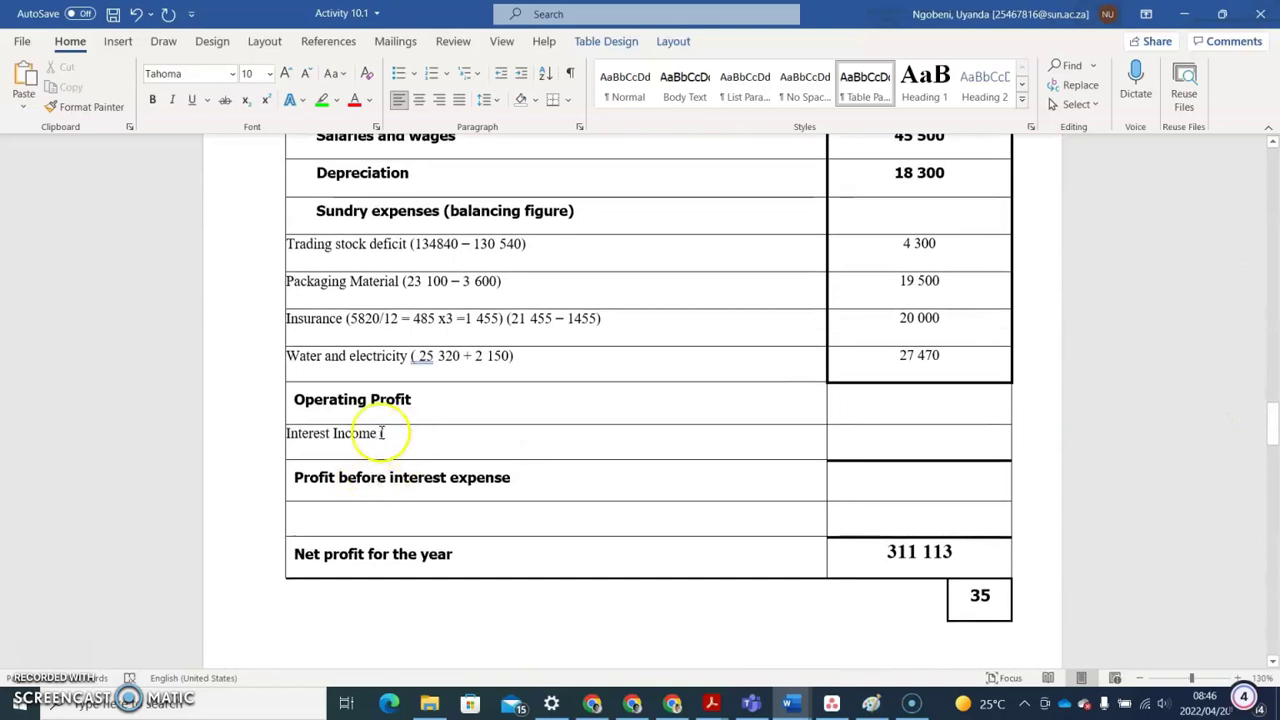
pyautogui.click(386, 434)
pyautogui.write('120 000 x')
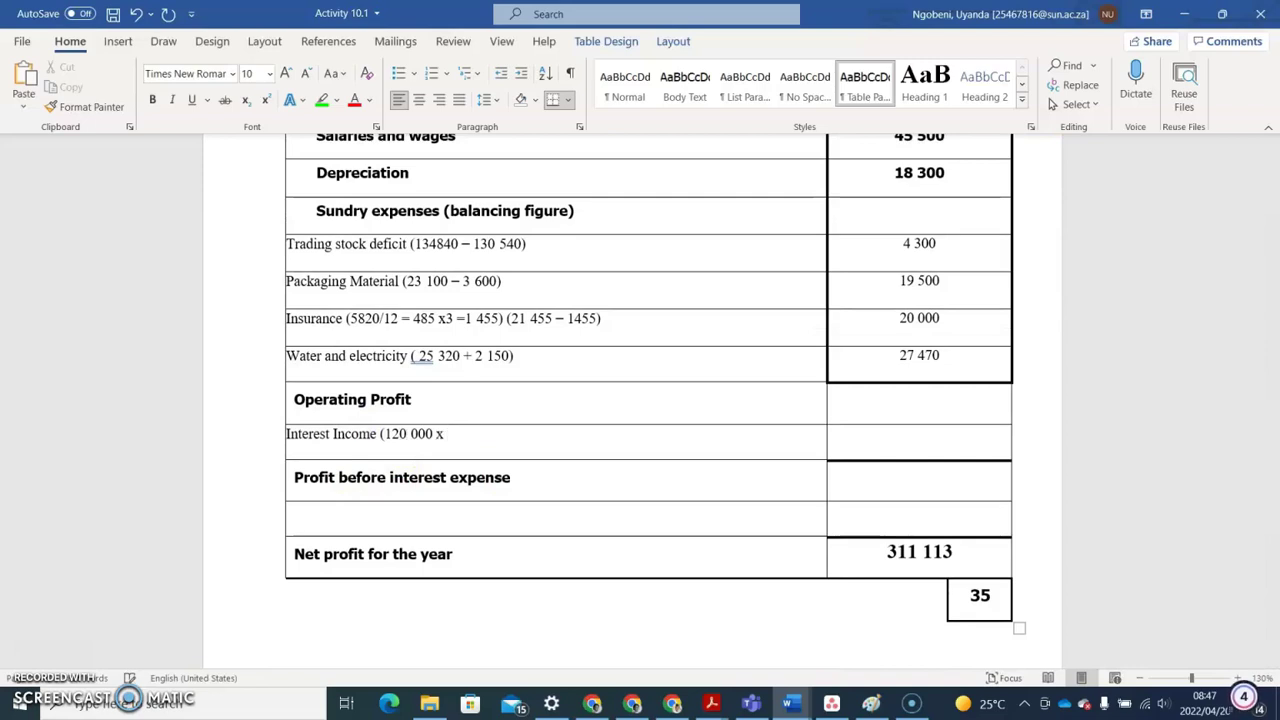
pyautogui.write(' 9/100 x 3/12 = 2700 +')
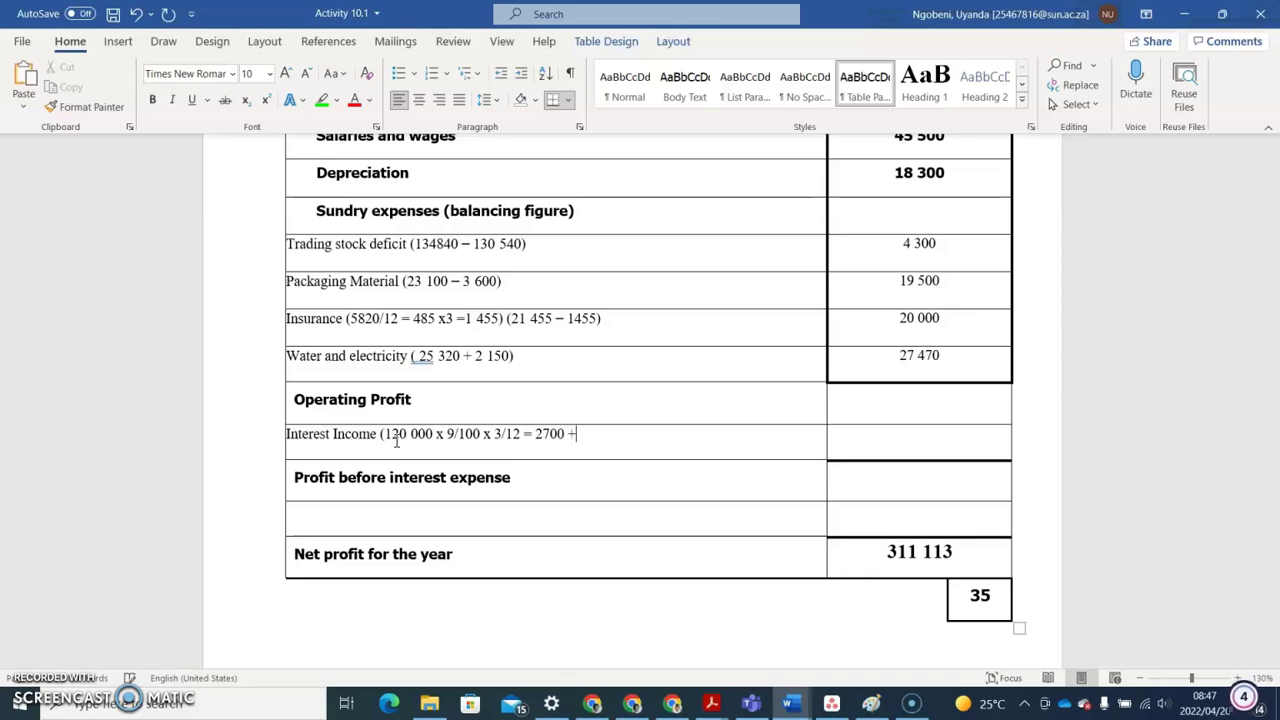
pyautogui.write('100)')
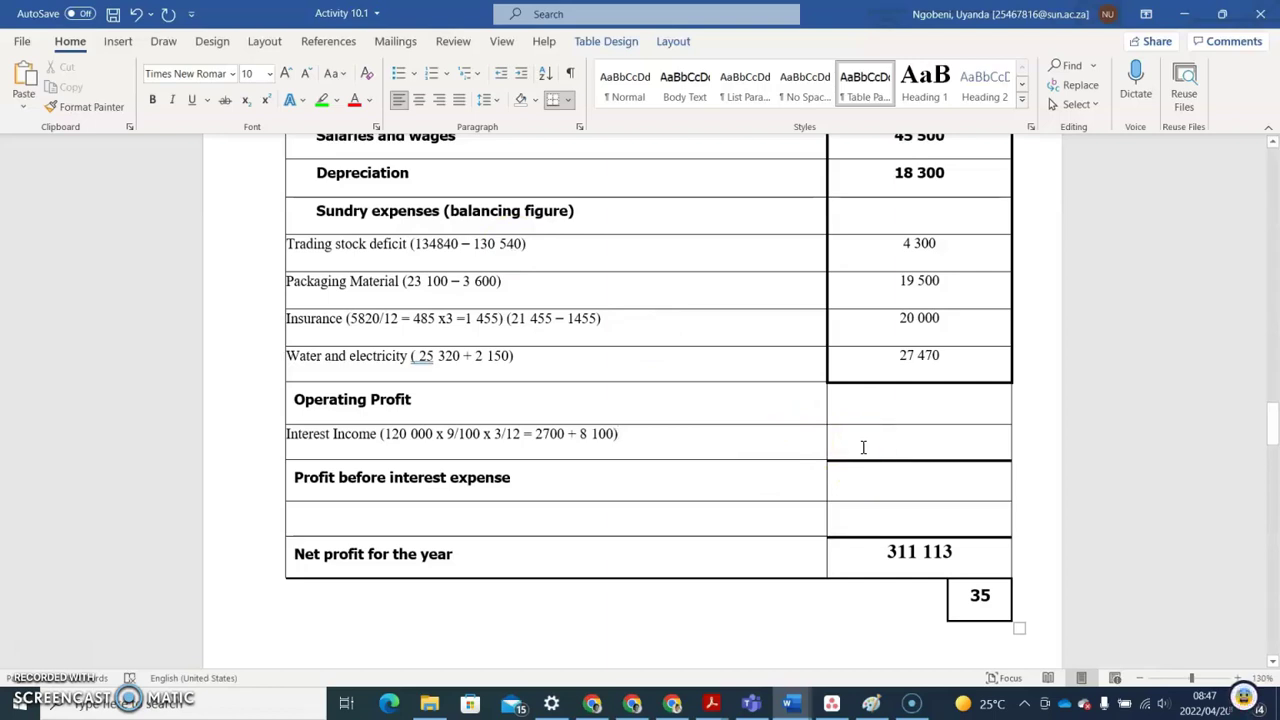
# Step: Enter 10 800 as the amount in the Interest Income row
pyautogui.click(855, 430)
pyautogui.click(846, 440)
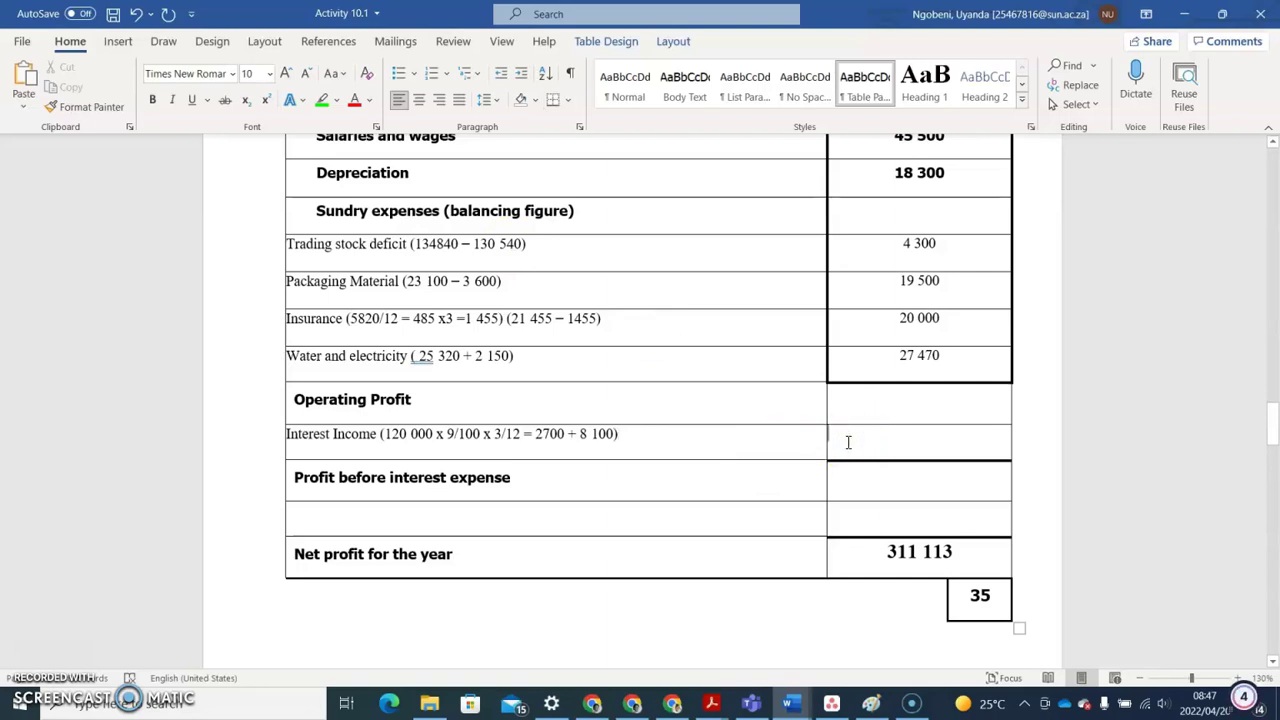
pyautogui.write('10 800')
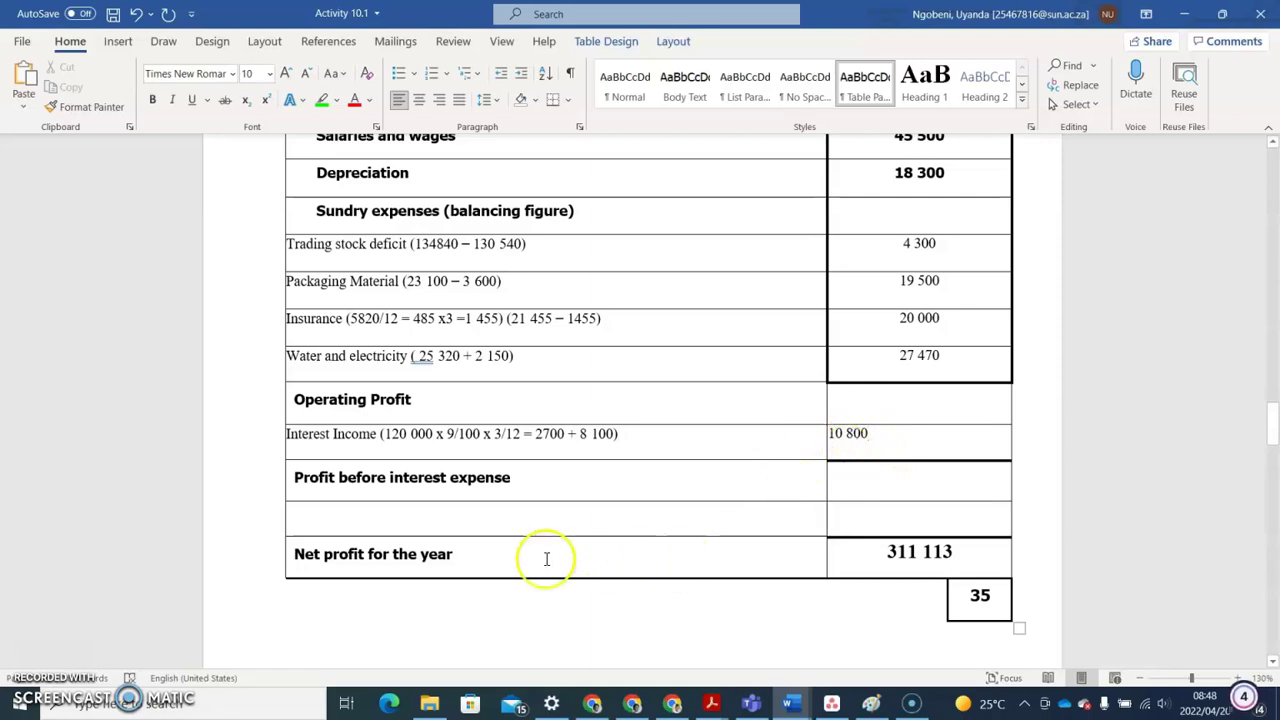
# Step: Label the blank row below Profit before interest expense "Interest Expense (", leaving the bracket open for the working
pyautogui.click(305, 521)
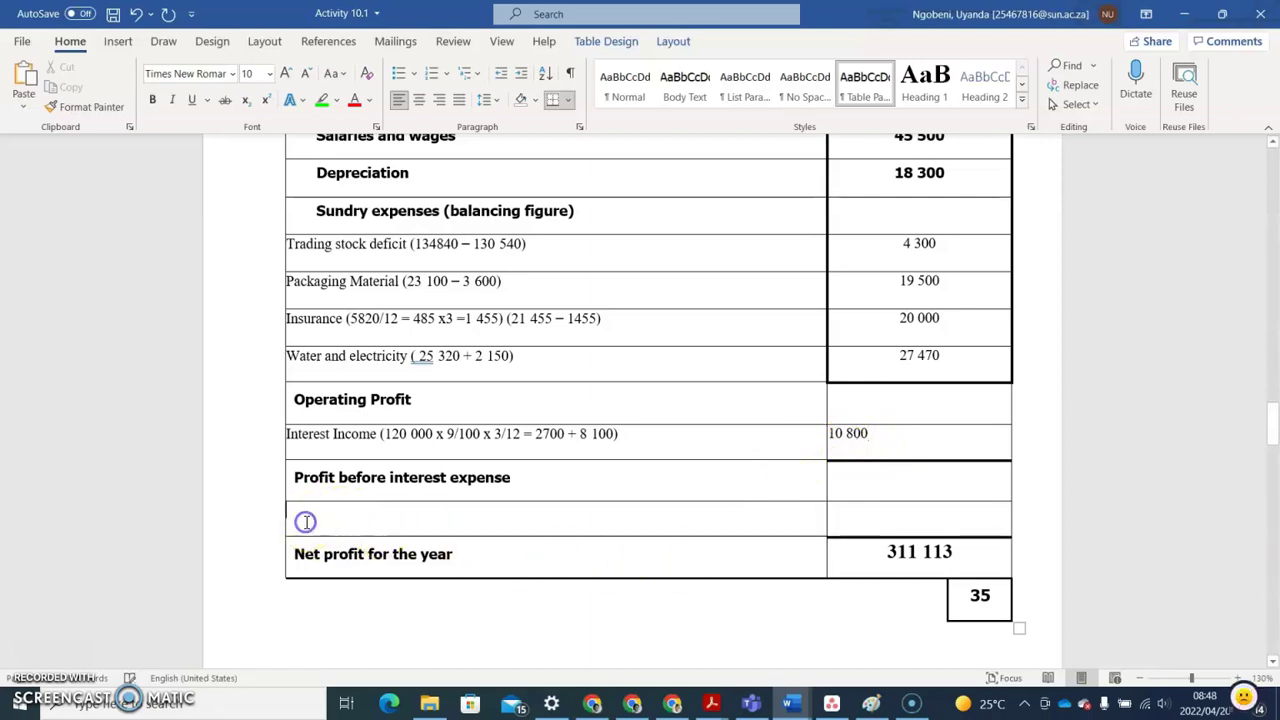
pyautogui.write('In')
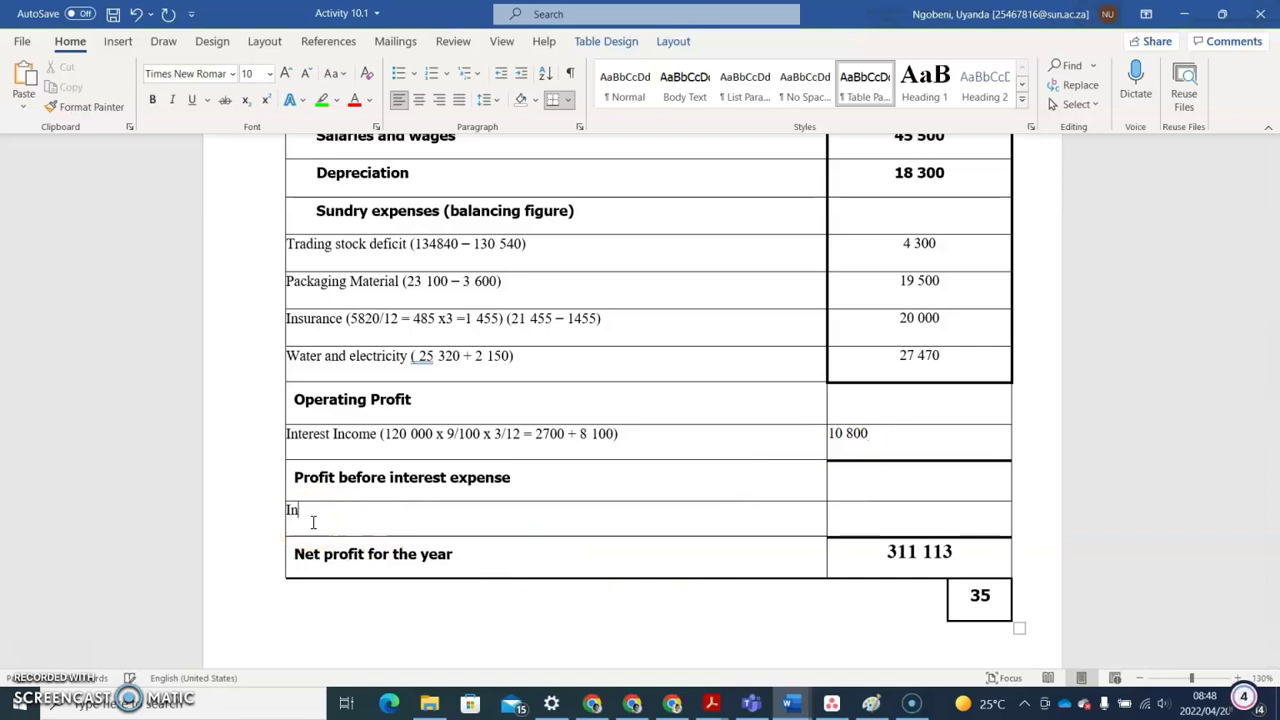
pyautogui.write('terest Expense')
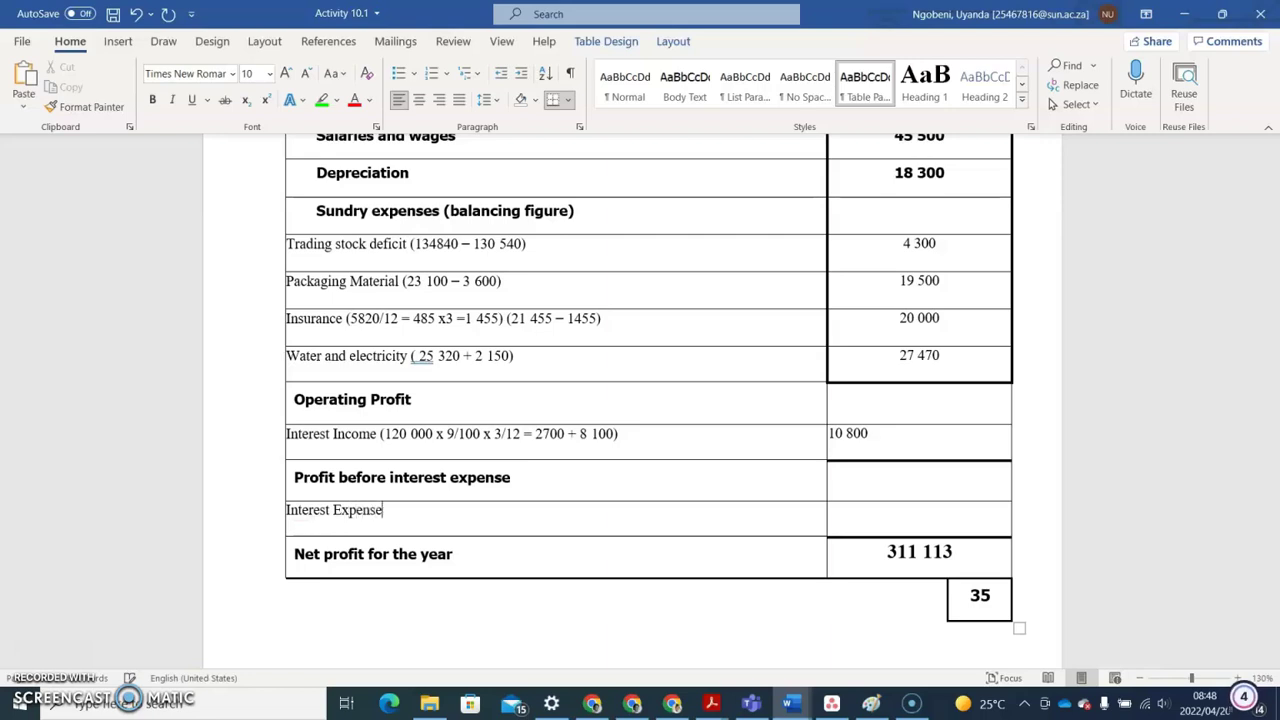
pyautogui.write(' (')
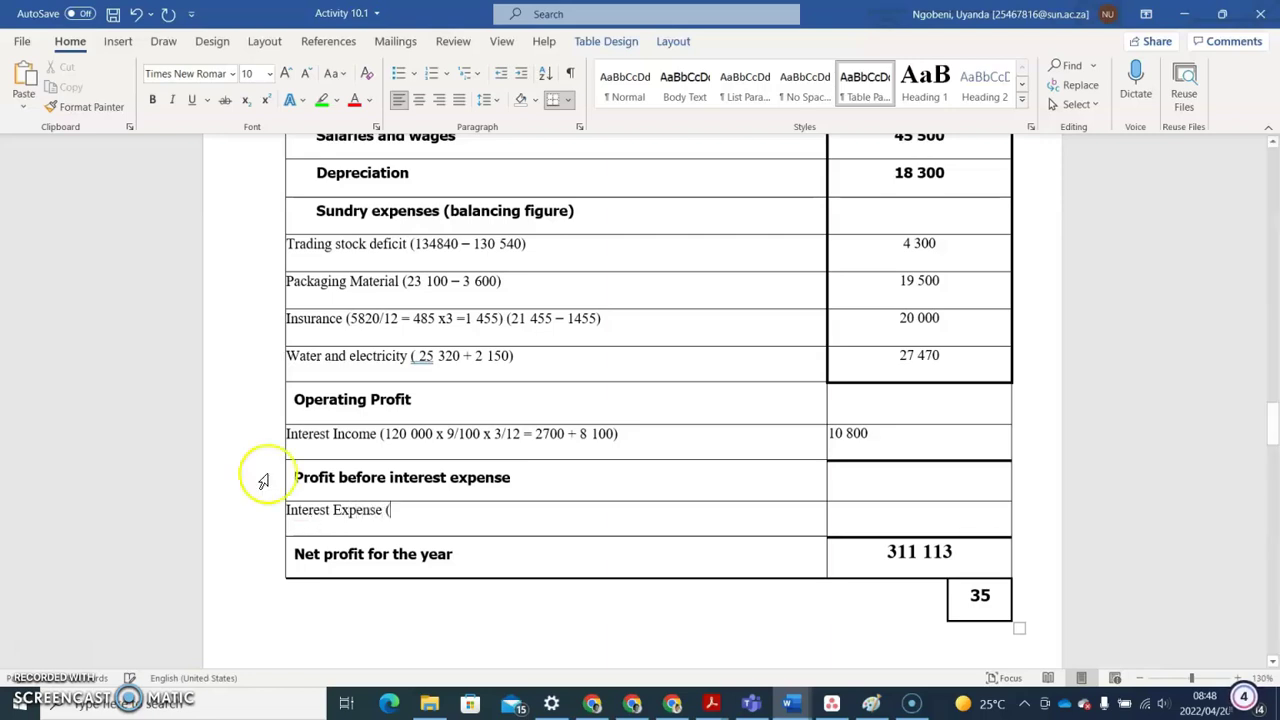
# Step: Correct "showedthe" to "showed the" in adjustment 3 and review the Kudu Bank loan statement figures
pyautogui.moveTo(1277, 455); pyautogui.dragTo(1275, 318)
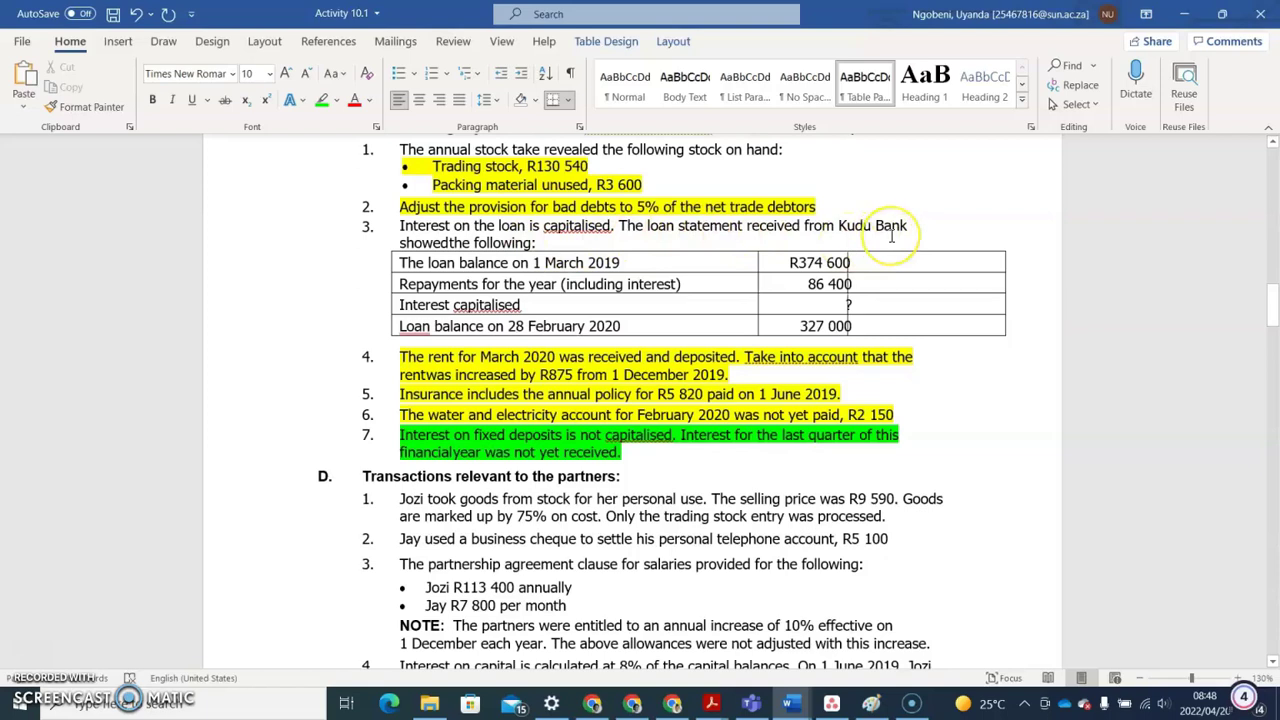
pyautogui.click(449, 243)
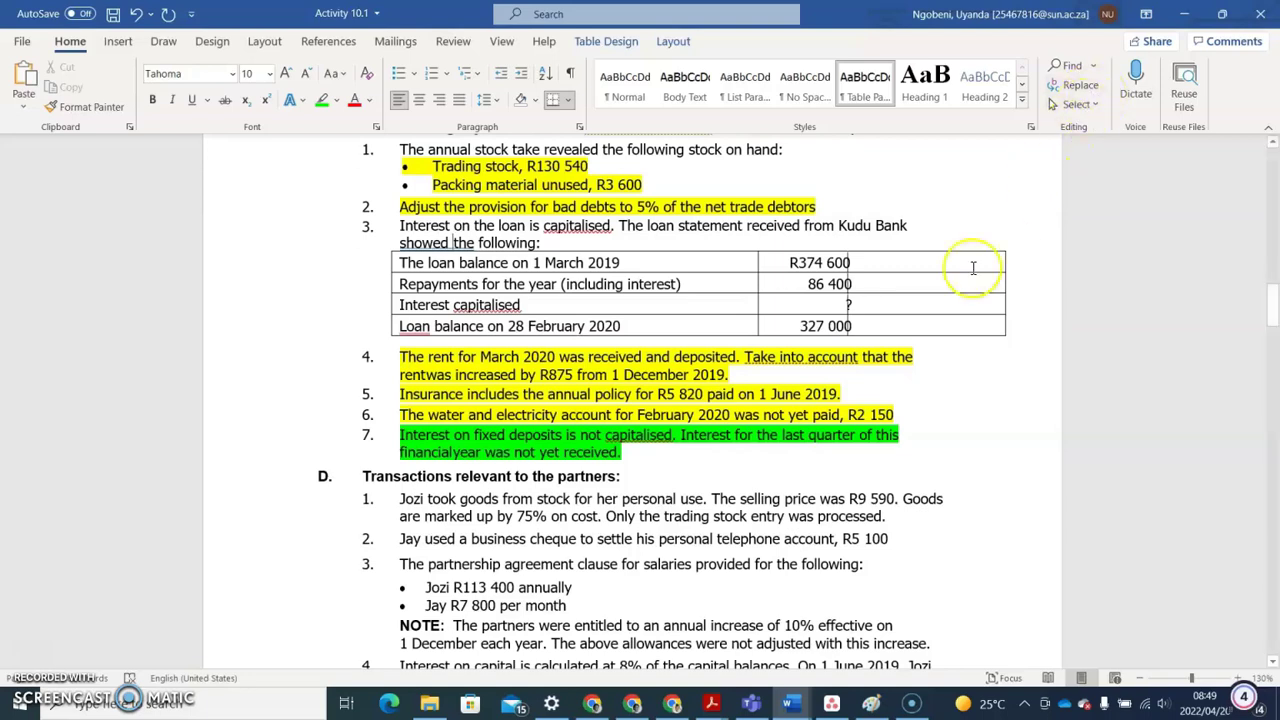
pyautogui.click(858, 308)
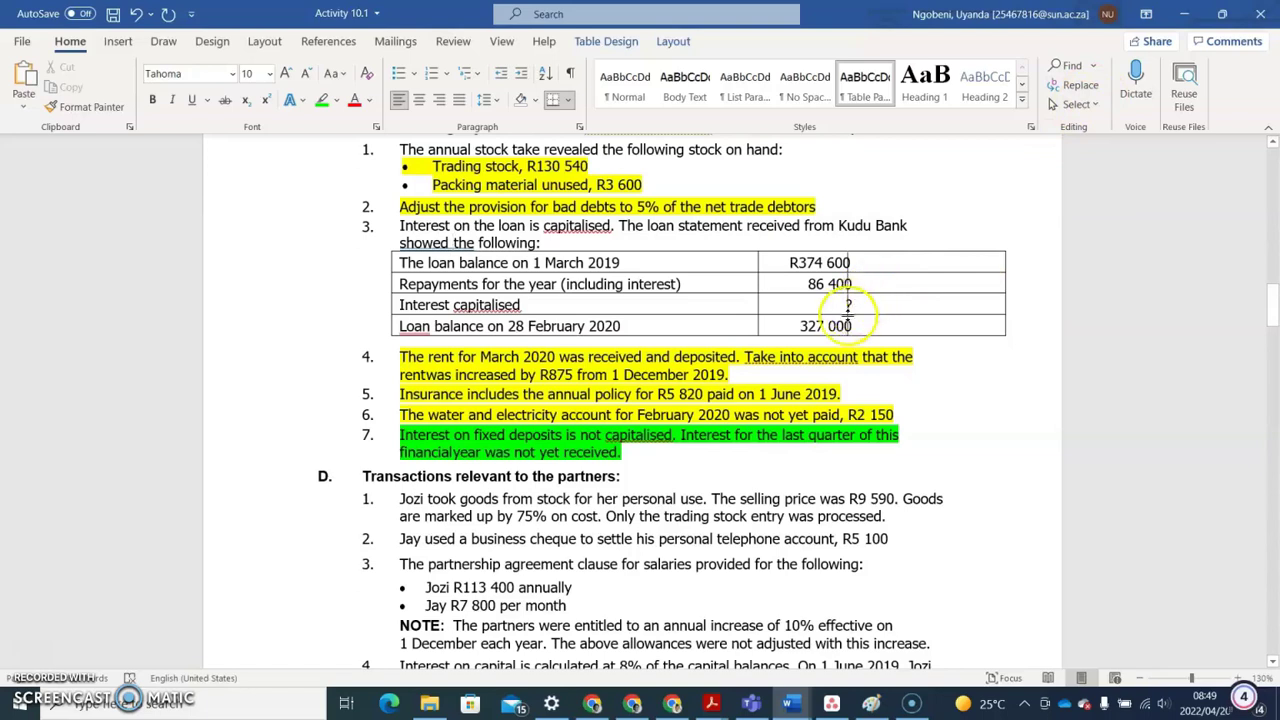
pyautogui.click(412, 327)
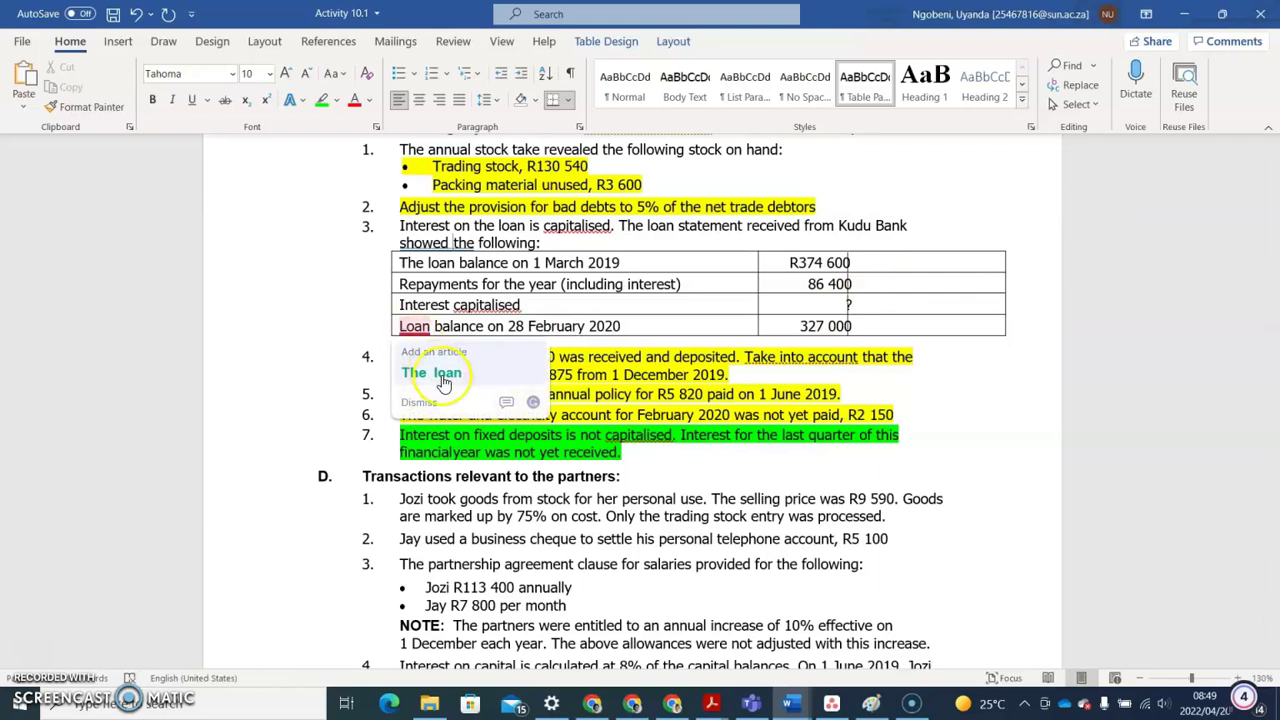
pyautogui.click(853, 311)
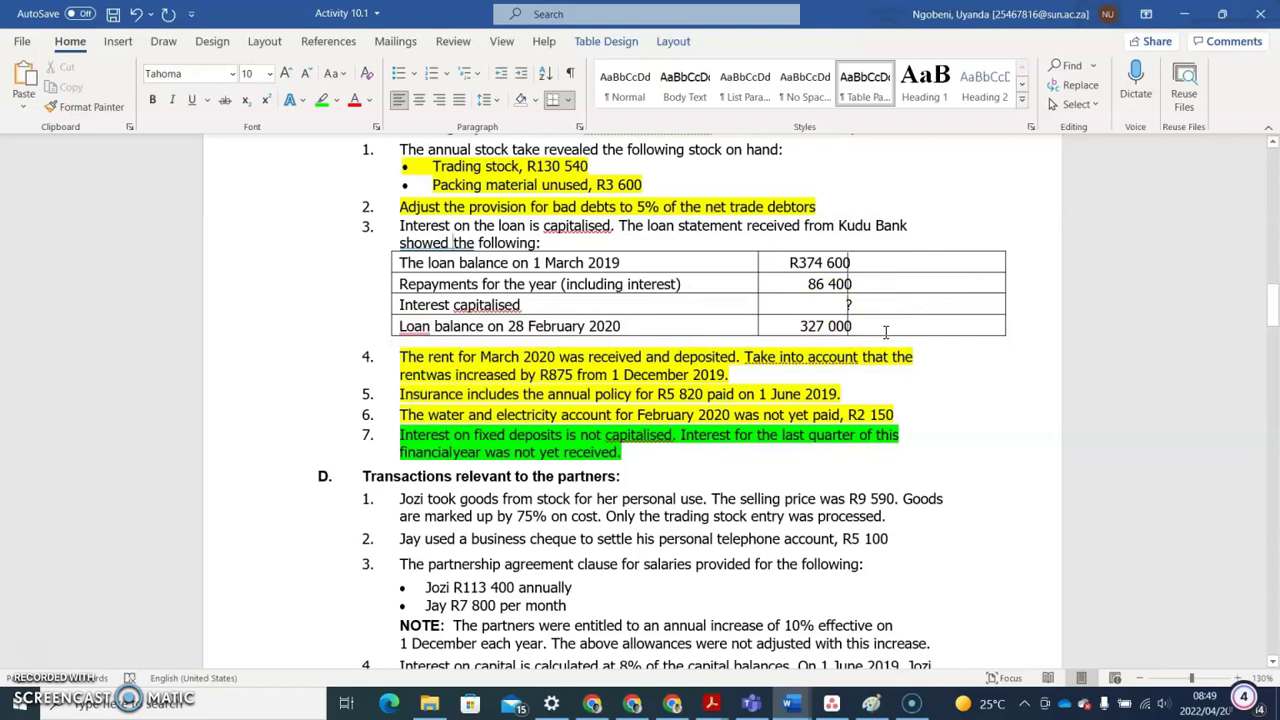
pyautogui.click(883, 320)
# Step: Complete the Interest Expense working with "374 600 - 86 400 – 327 000)" in the Statement of Comprehensive Income
pyautogui.moveTo(1272, 308); pyautogui.dragTo(1268, 437)
pyautogui.click(405, 368)
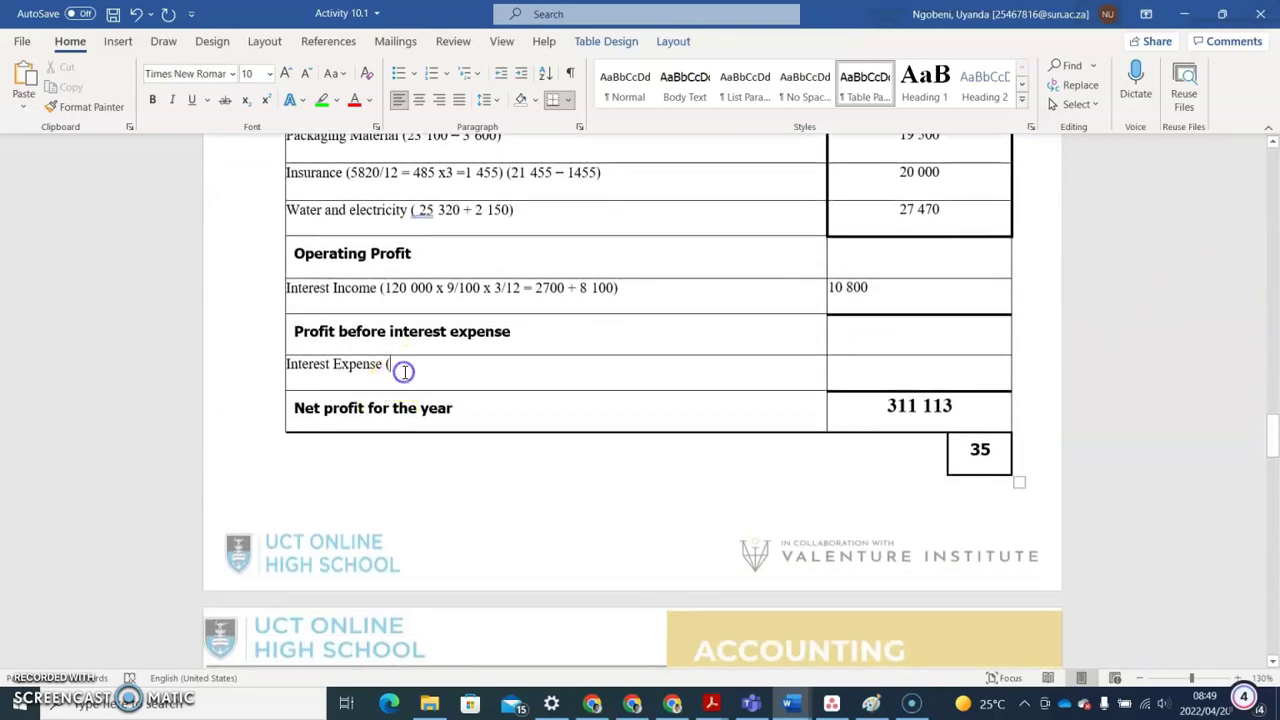
pyautogui.write('374')
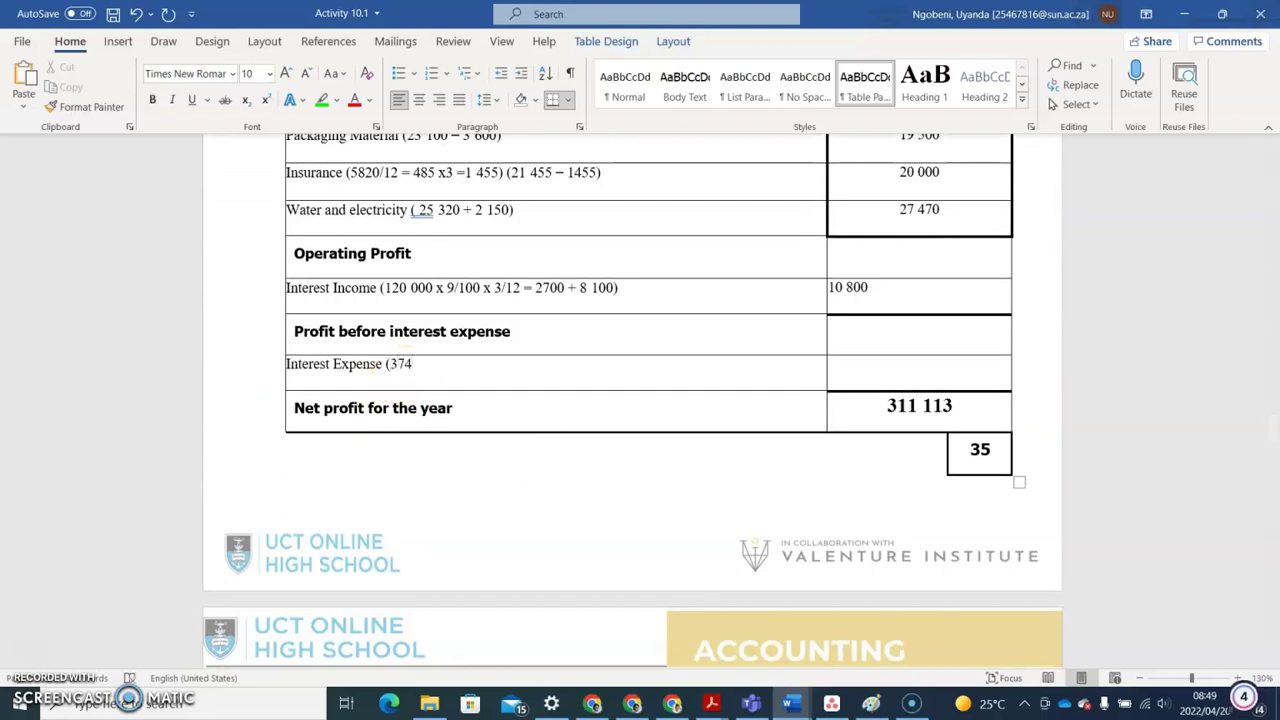
pyautogui.write(' 600 -')
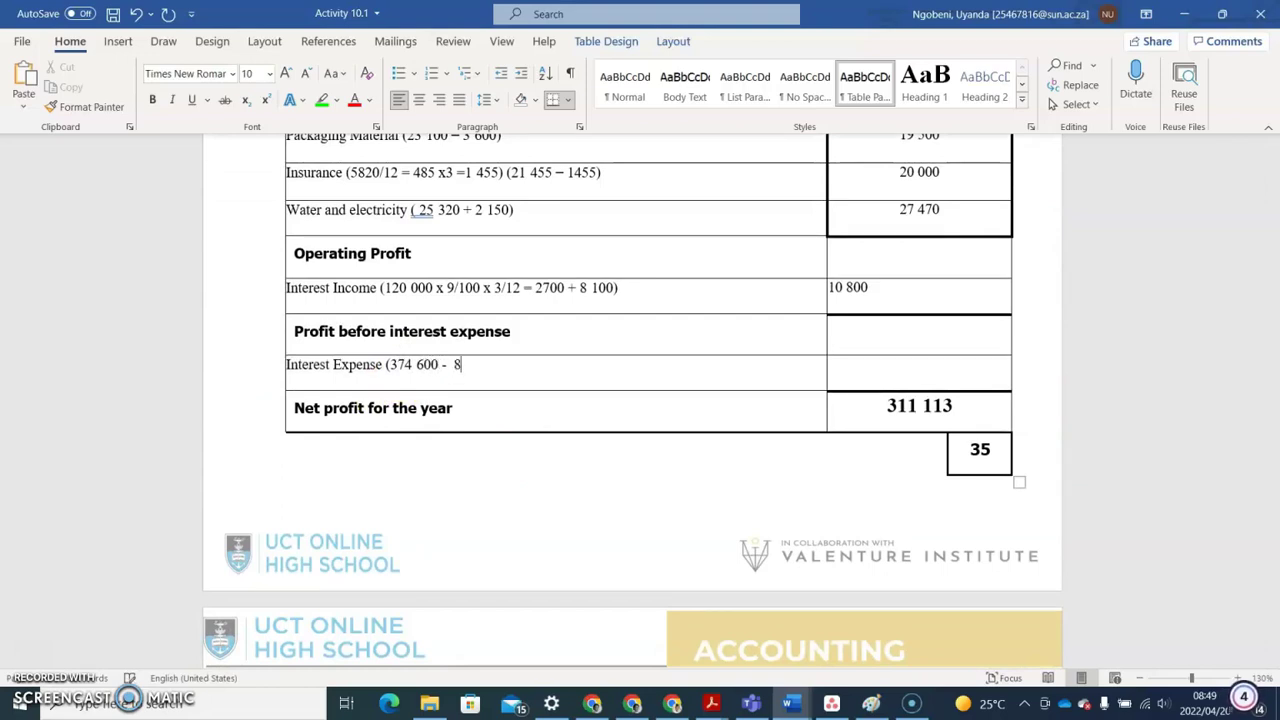
pyautogui.write('86 400 -')
pyautogui.write('327 000)')
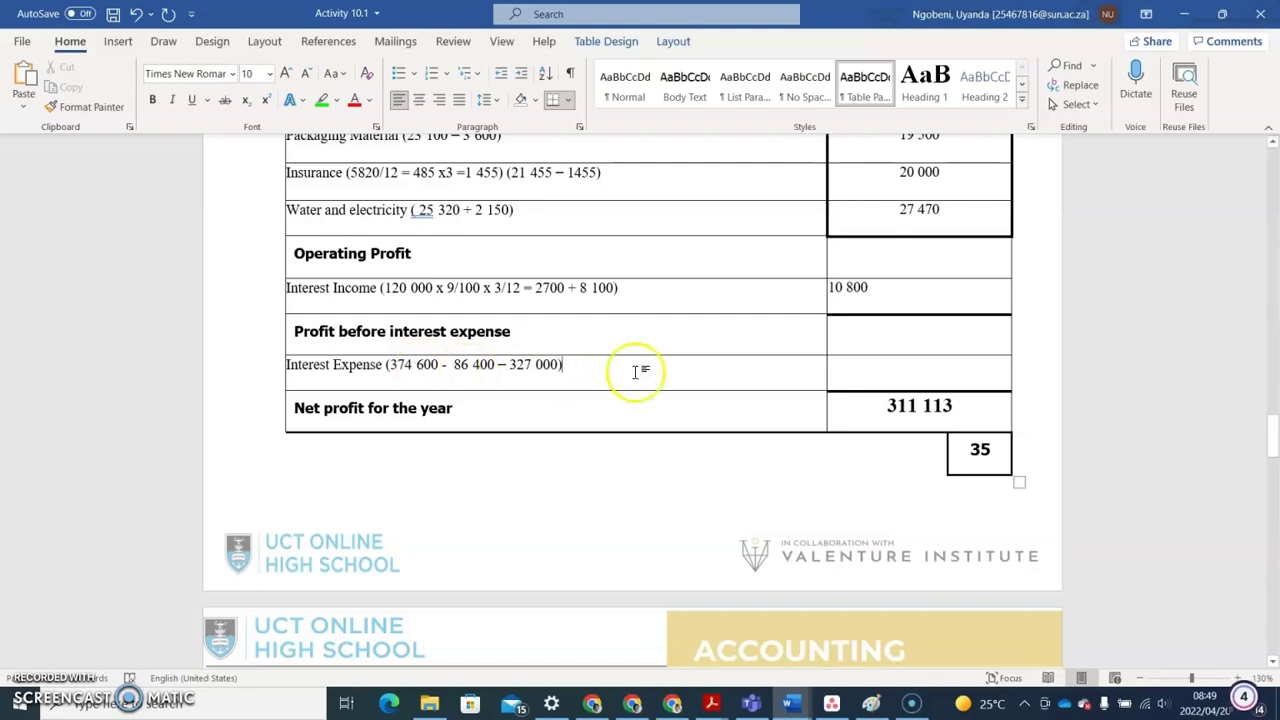
# Step: Enter (38 800) as the Interest Expense amount and centre it in its cell
pyautogui.click(869, 372)
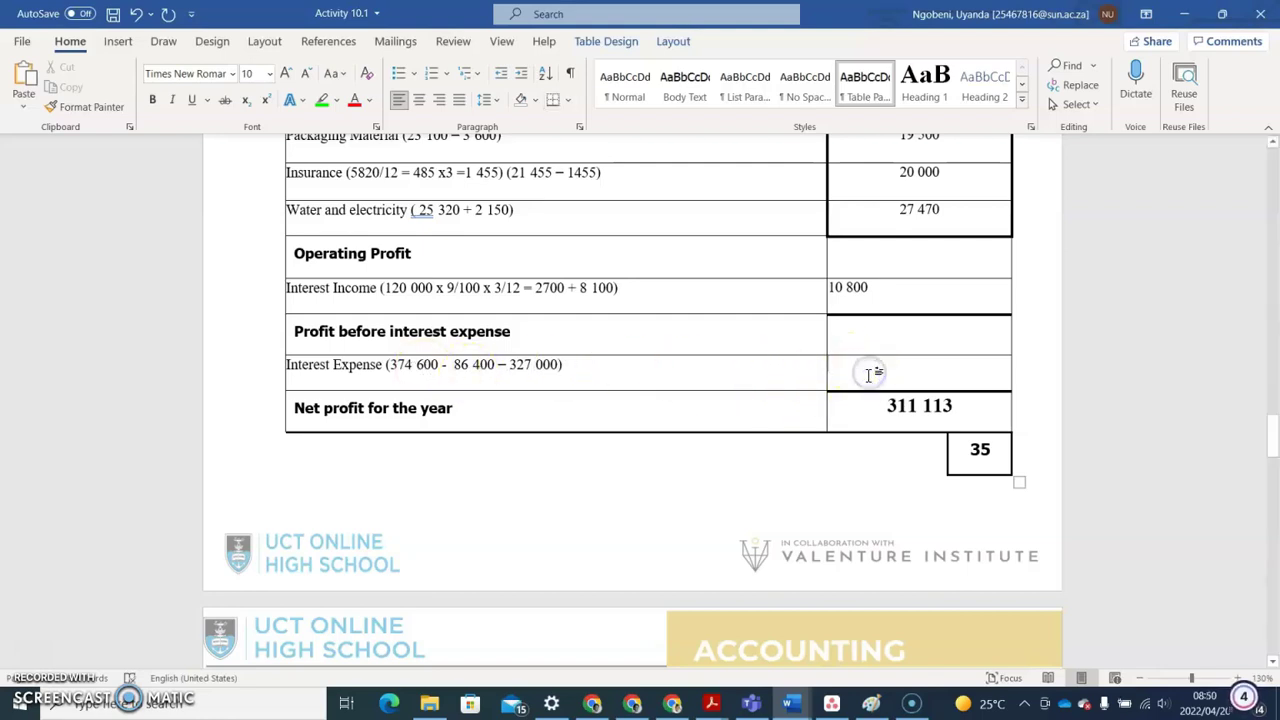
pyautogui.write('(38')
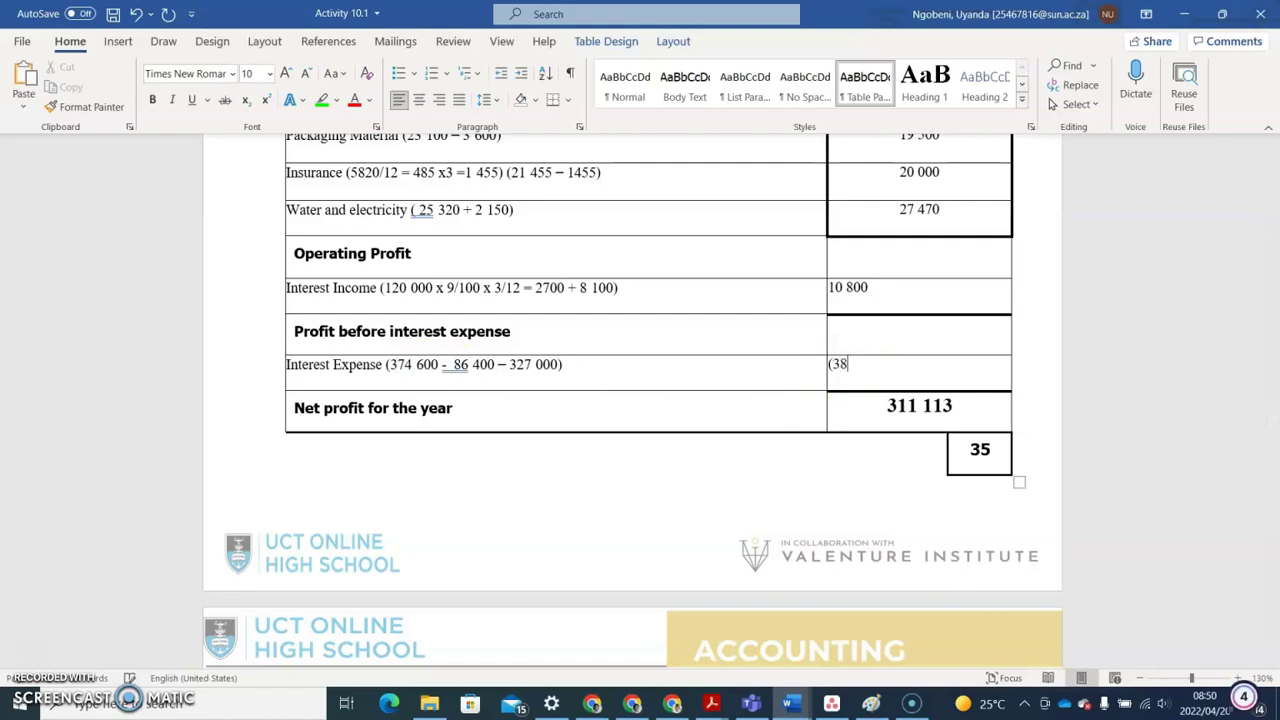
pyautogui.write(' 800)')
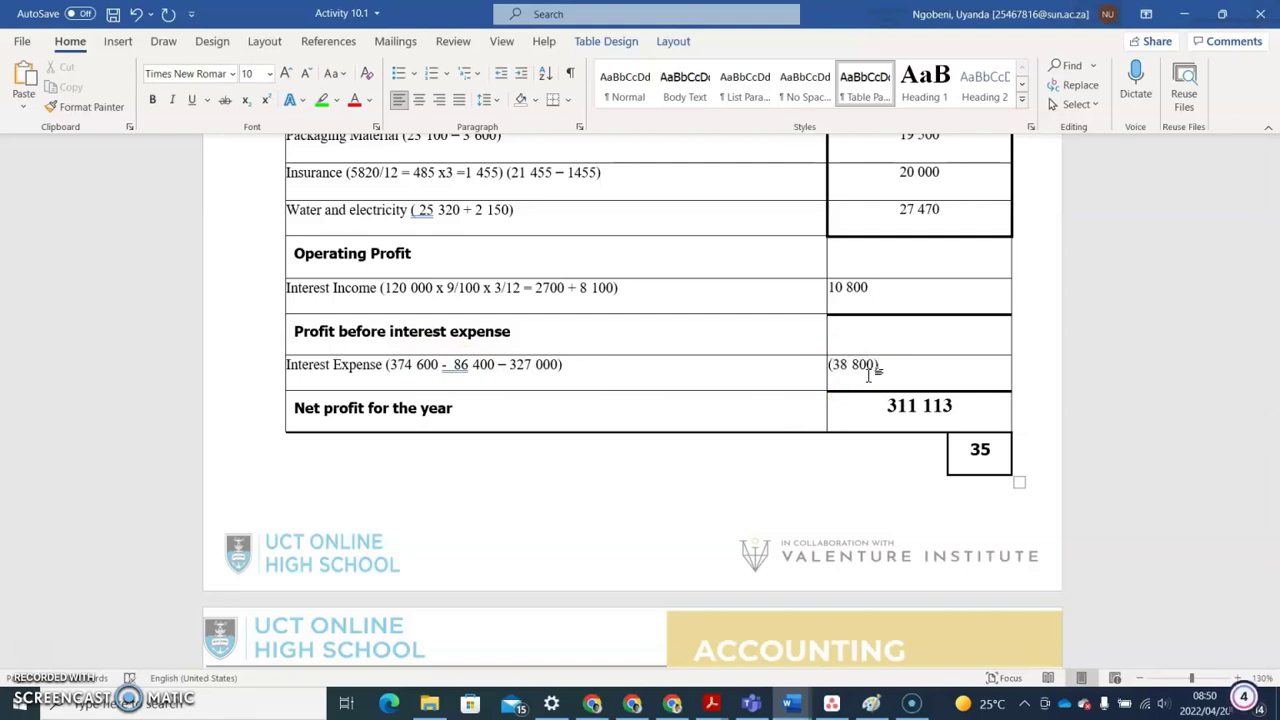
pyautogui.click(830, 366)
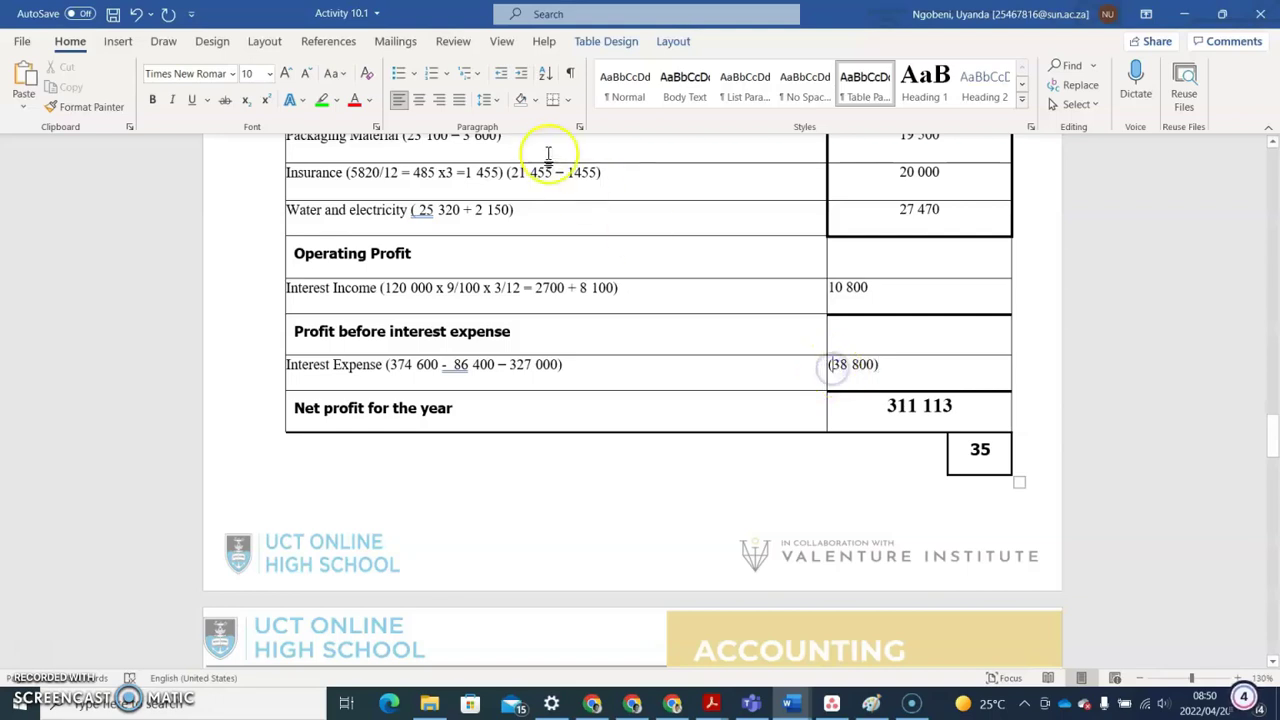
pyautogui.click(419, 99)
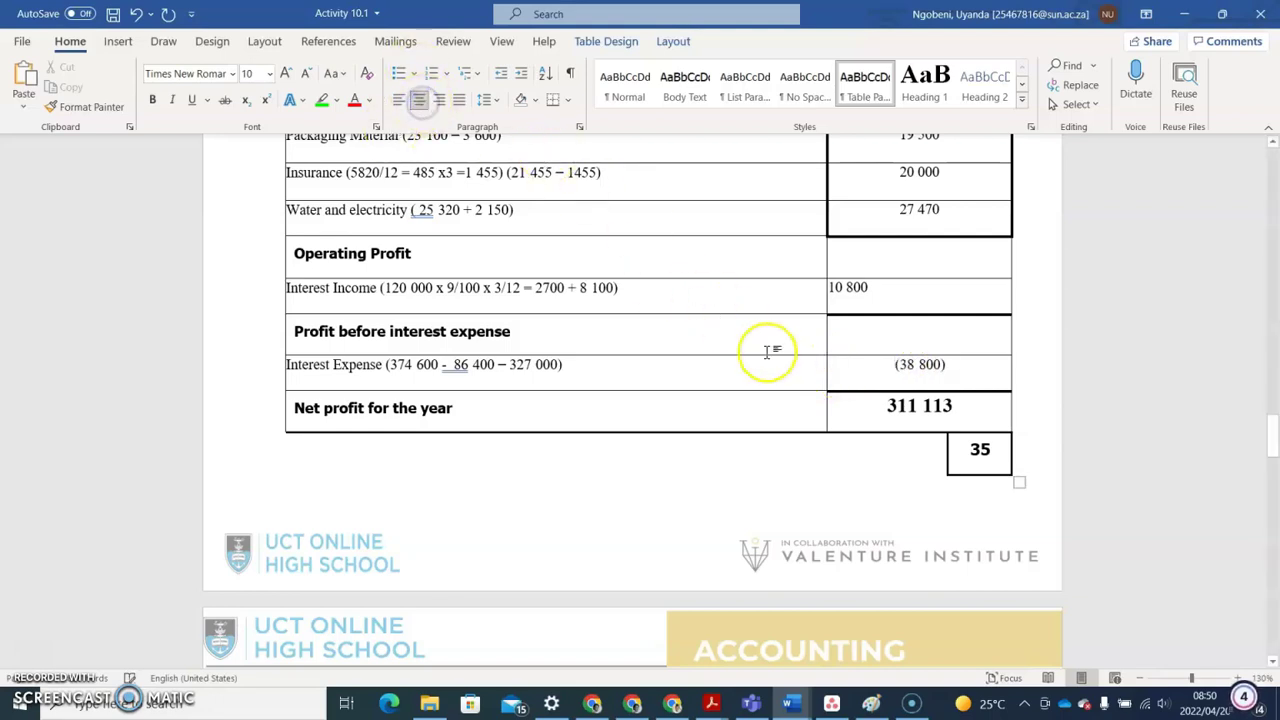
# Step: Centre the Interest Income amount and enter 349 933, bold and centred, as Profit before interest expense
pyautogui.click(830, 288)
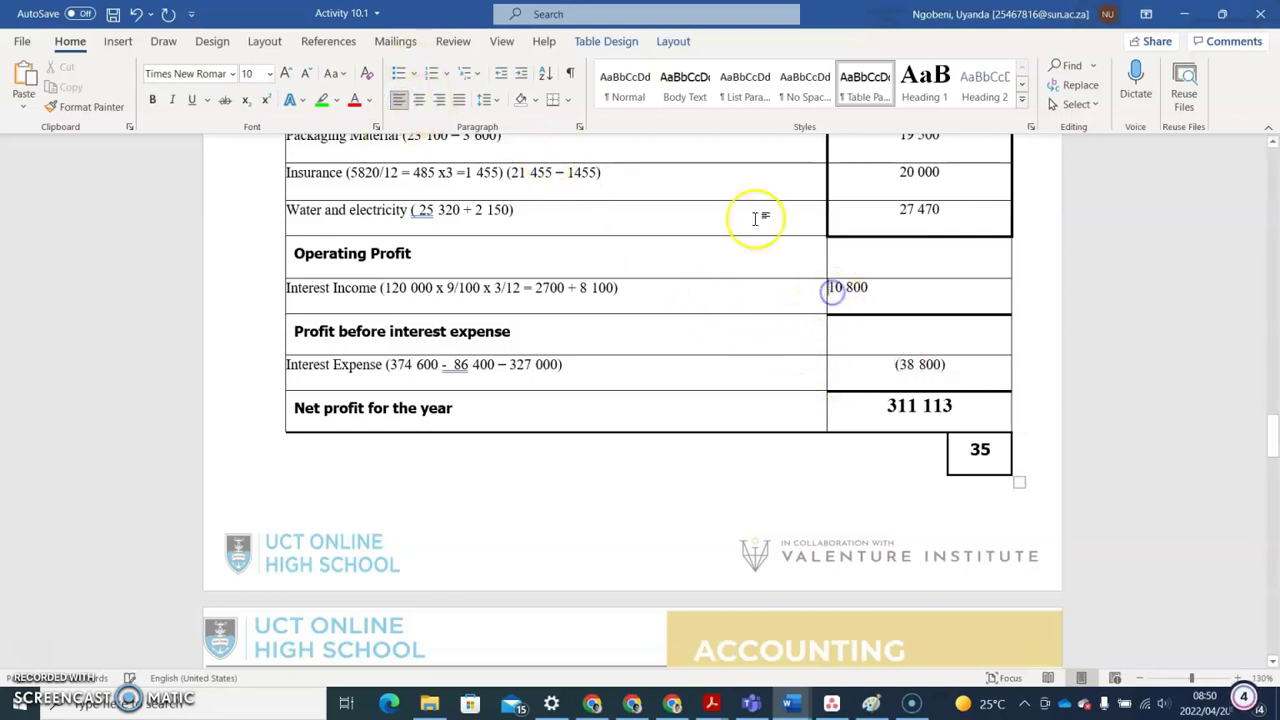
pyautogui.click(419, 99)
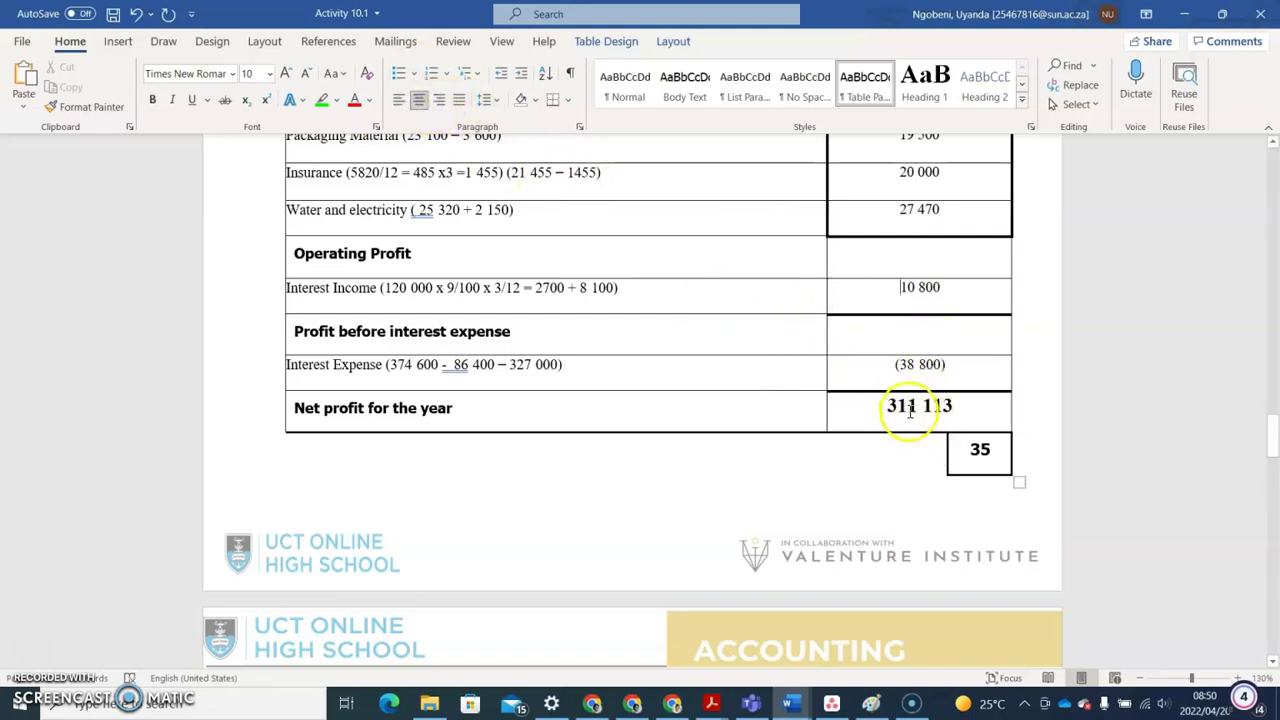
pyautogui.click(892, 344)
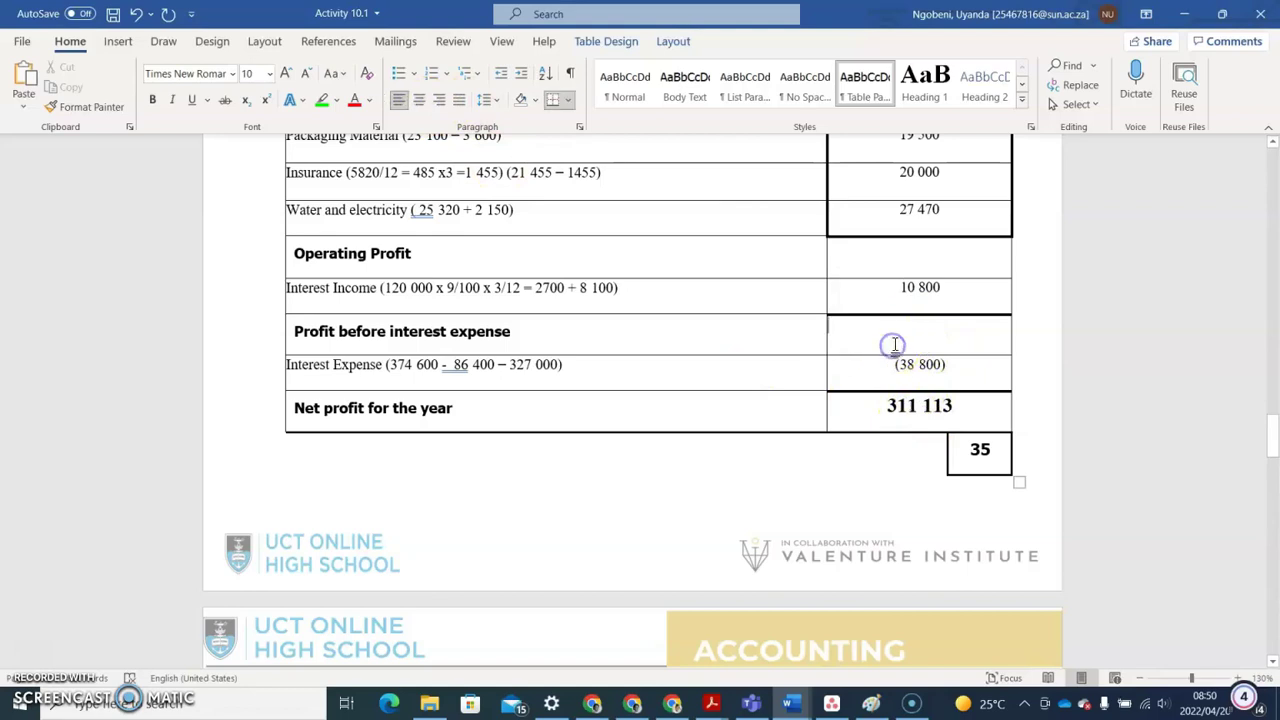
pyautogui.click(899, 338)
pyautogui.click(925, 403)
pyautogui.write('3')
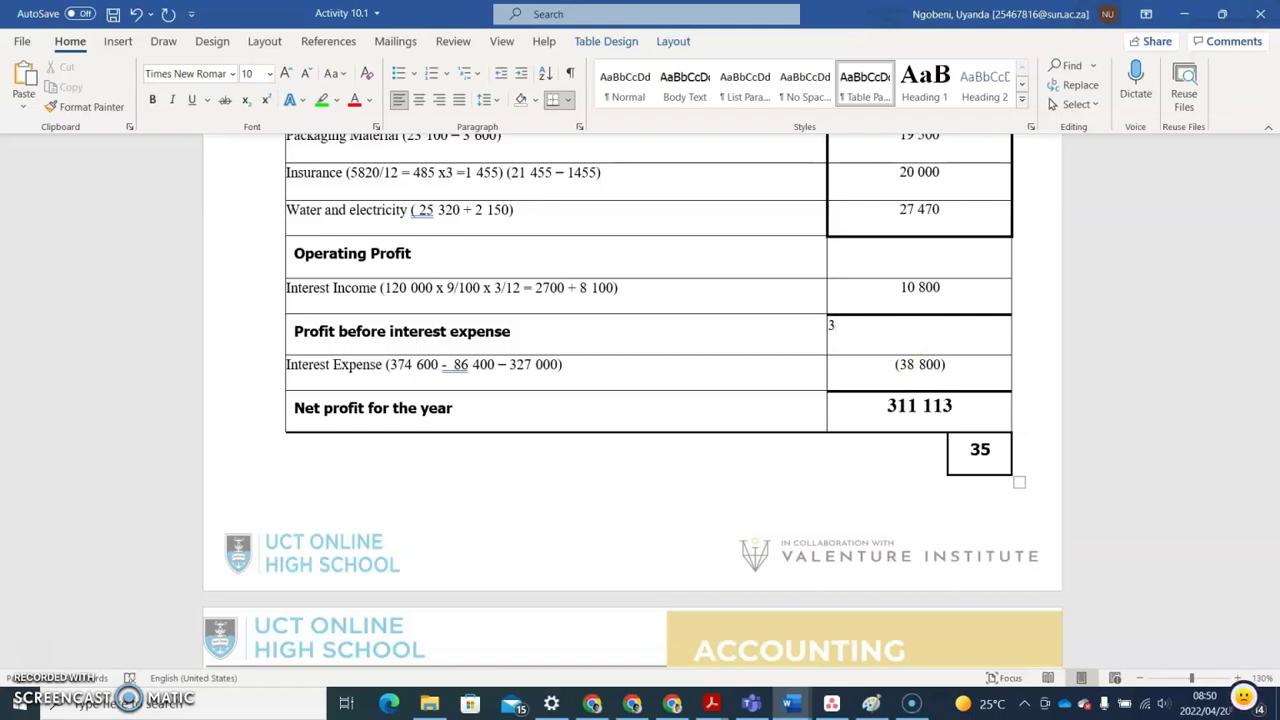
pyautogui.write('9 9333')
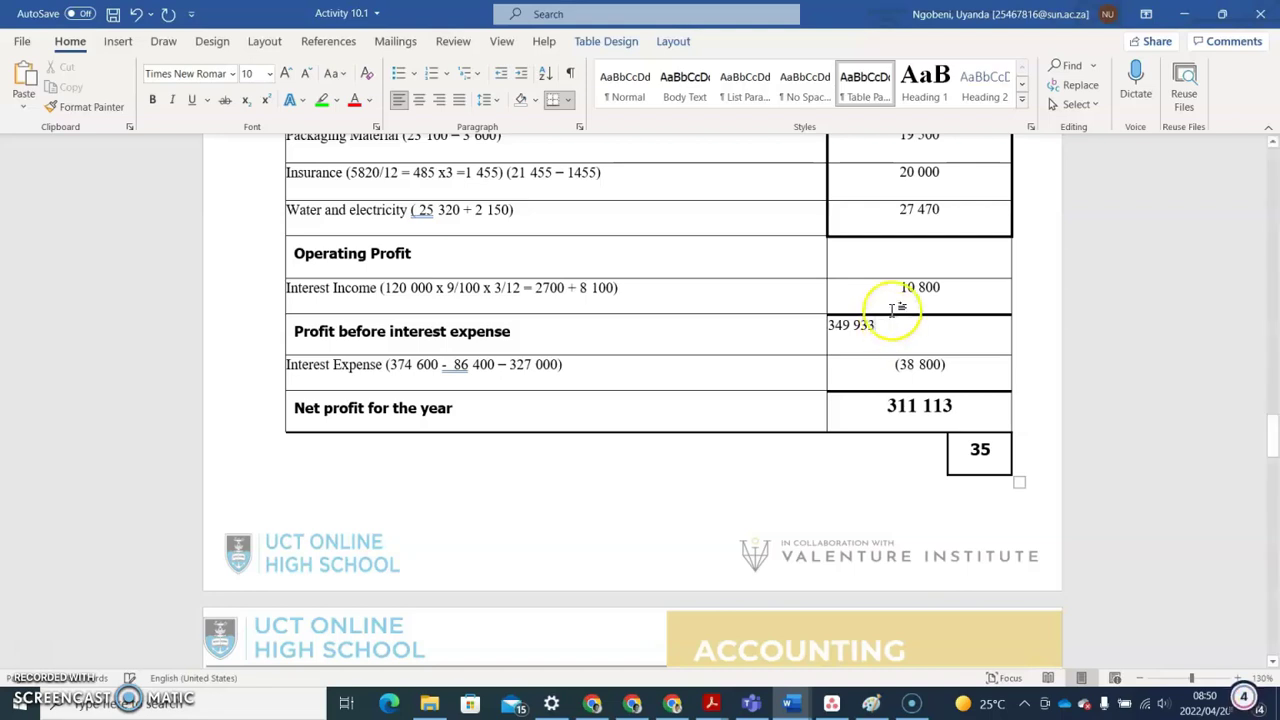
pyautogui.moveTo(885, 325); pyautogui.dragTo(830, 339)
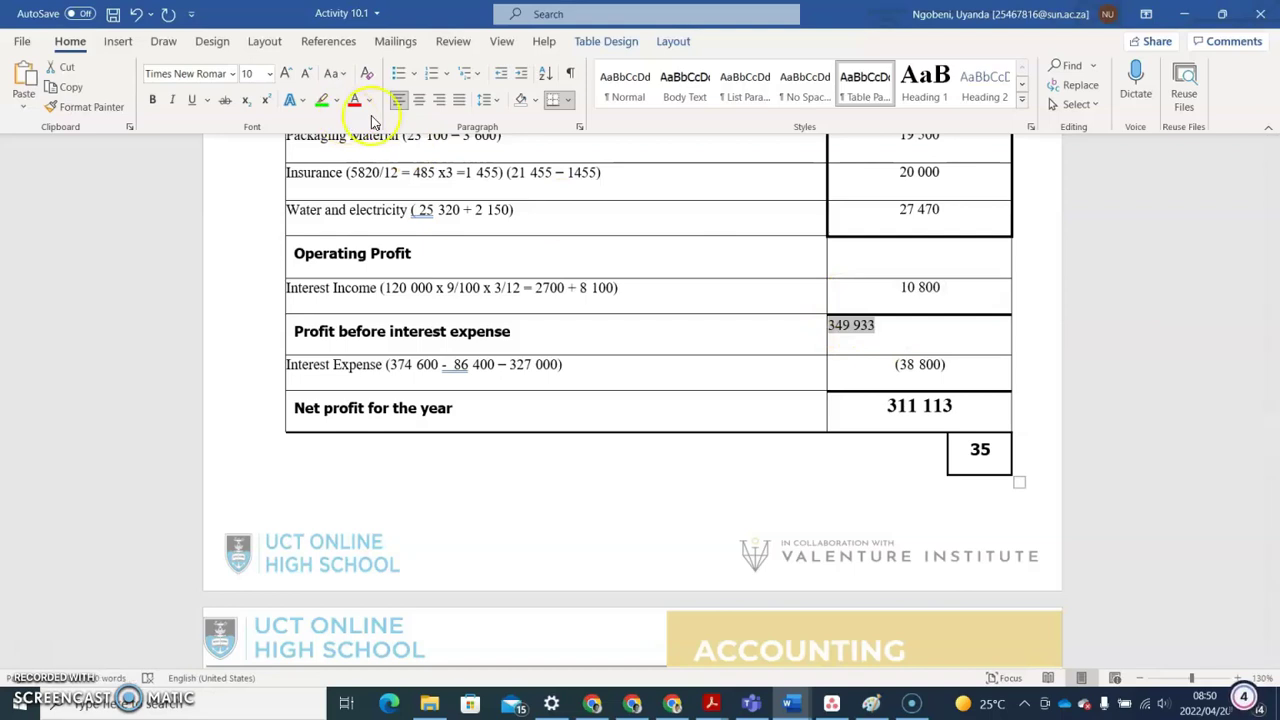
pyautogui.click(153, 100)
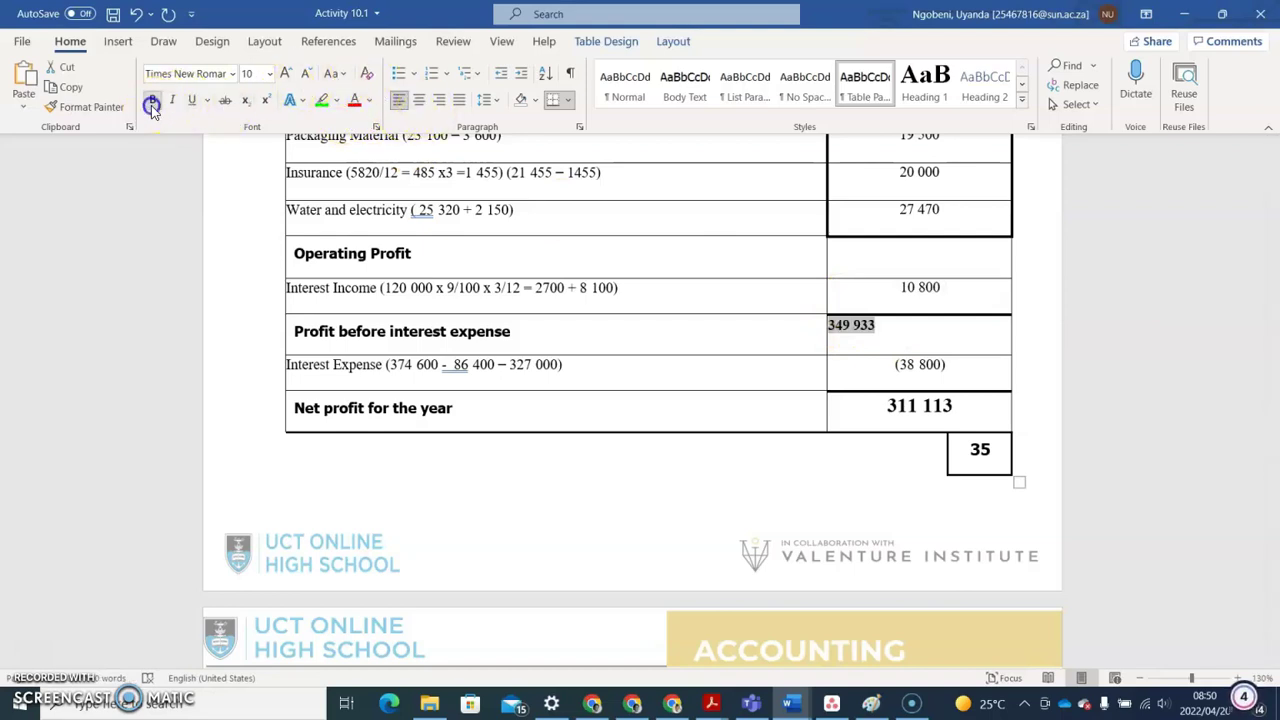
pyautogui.click(418, 100)
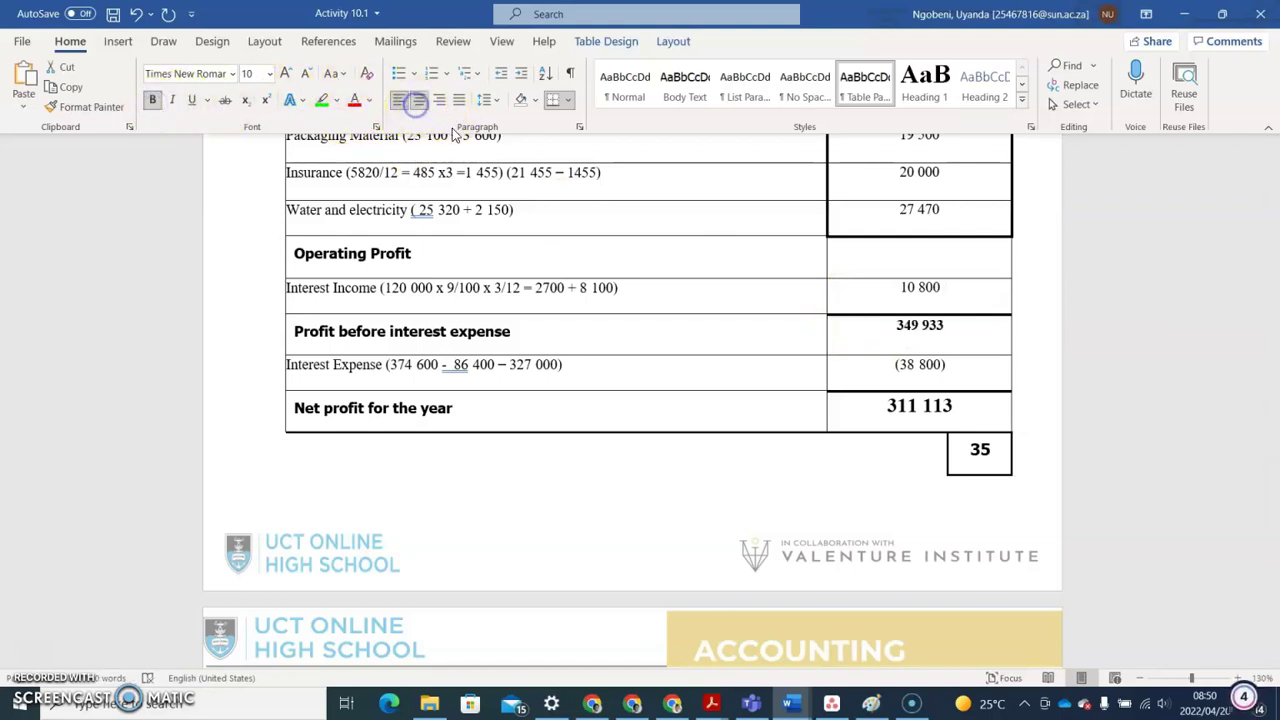
# Step: Enter 339 133 as the Operating Profit amount and make it bold and centred
pyautogui.click(901, 256)
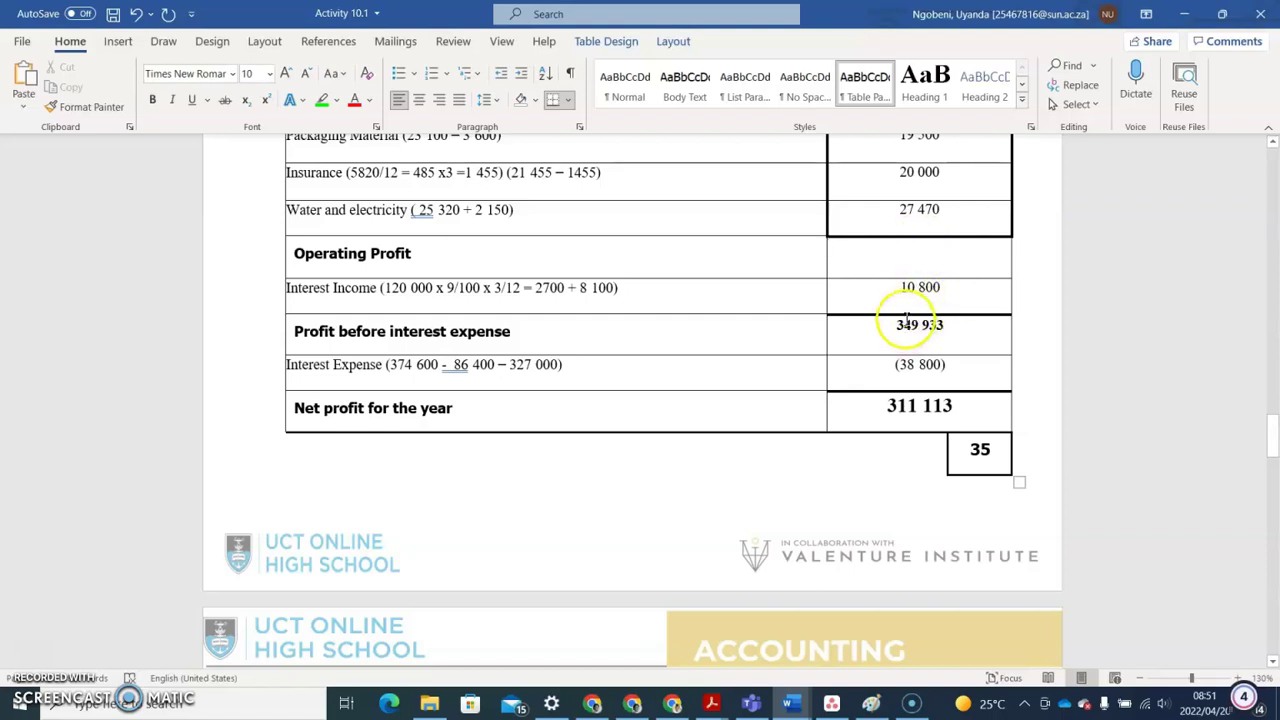
pyautogui.click(905, 260)
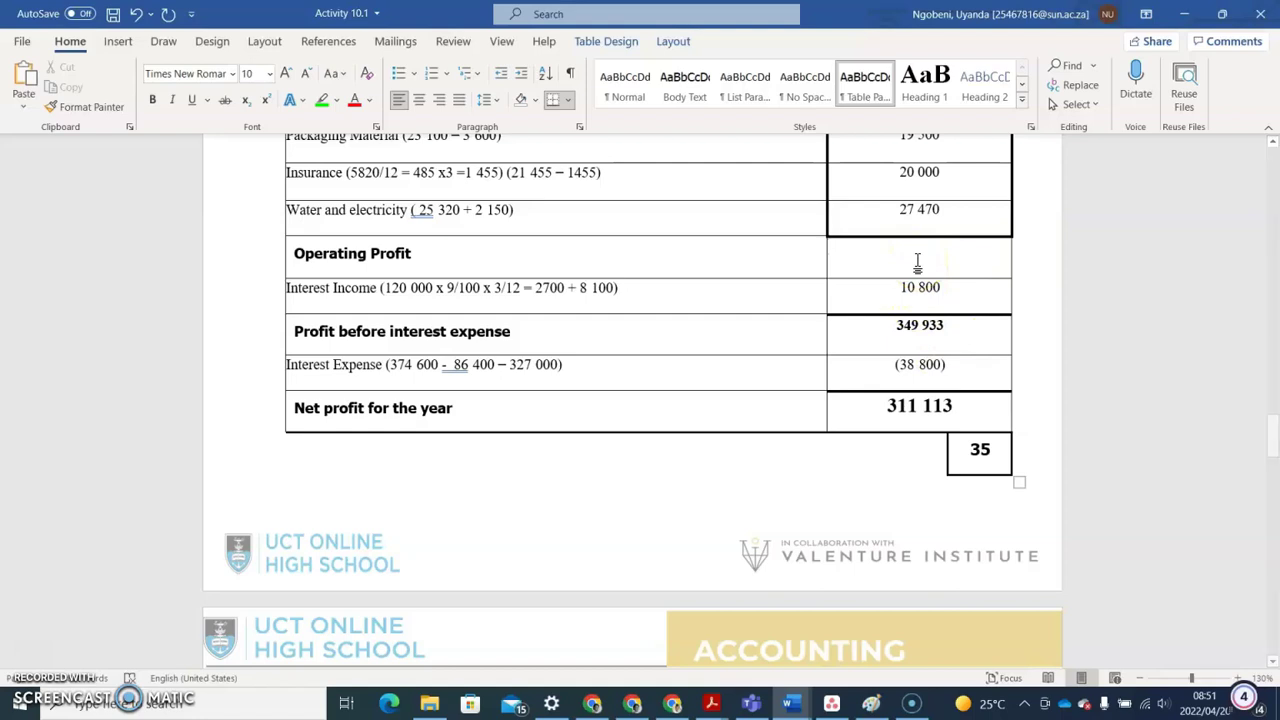
pyautogui.write('339')
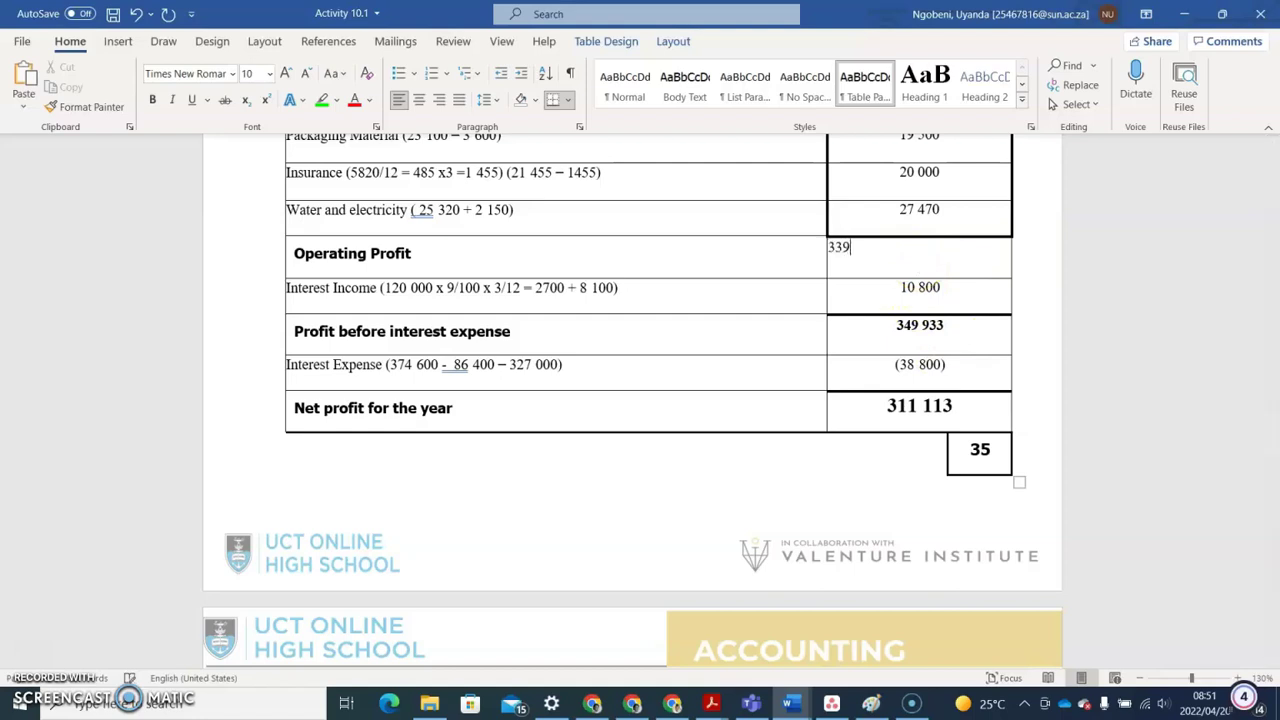
pyautogui.write(' 133')
pyautogui.moveTo(903, 251); pyautogui.dragTo(833, 248)
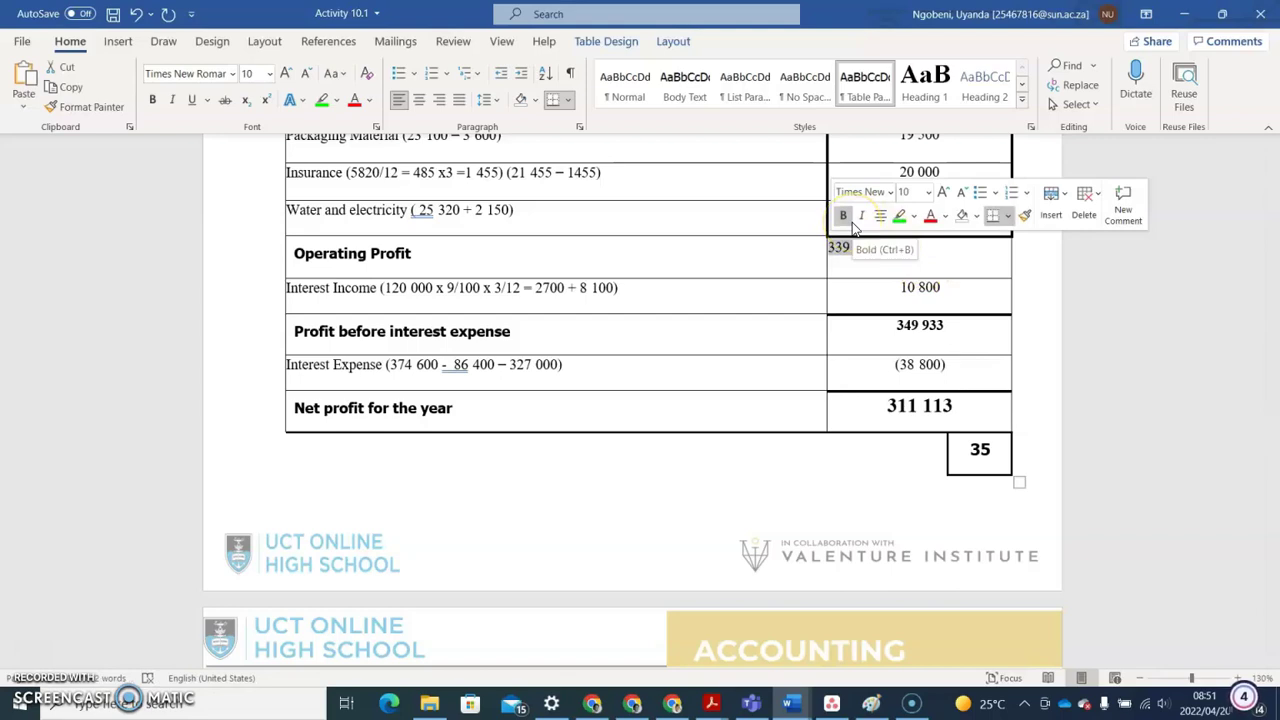
pyautogui.click(851, 224)
pyautogui.click(881, 218)
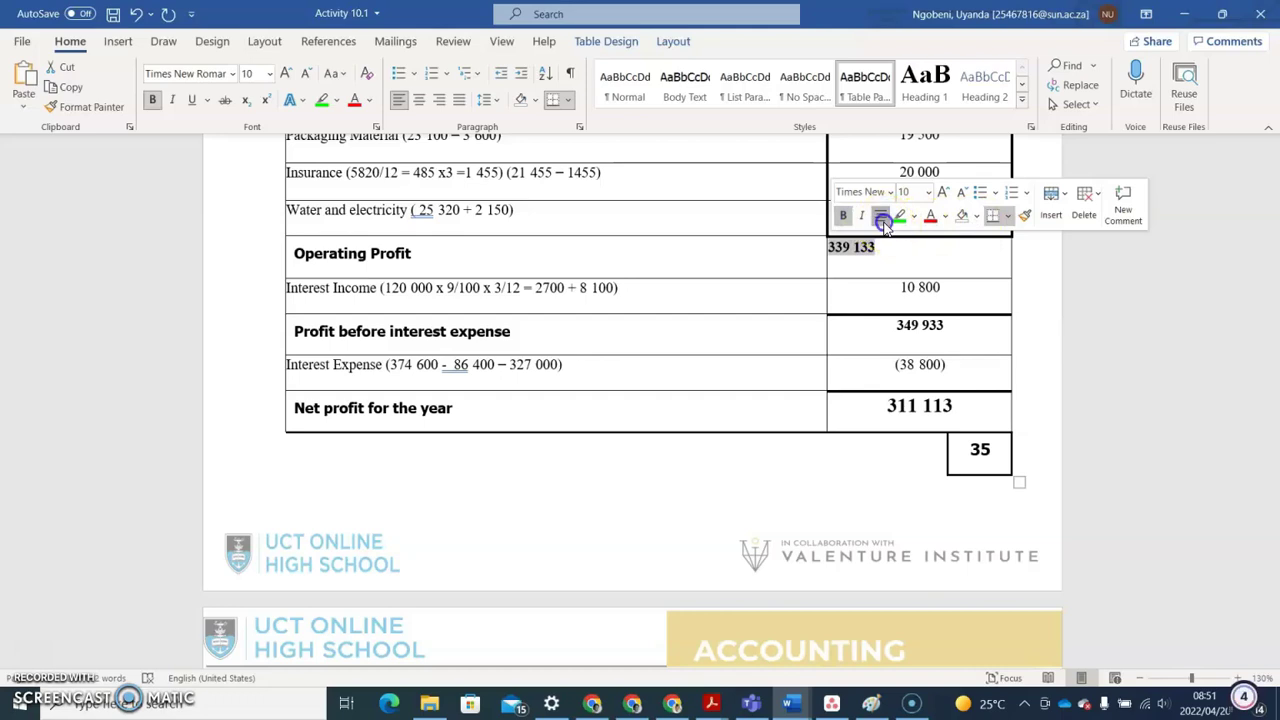
# Step: Enter 488 650 as the Gross Operating Income amount and make it bold and centred
pyautogui.moveTo(1276, 440); pyautogui.dragTo(1249, 421)
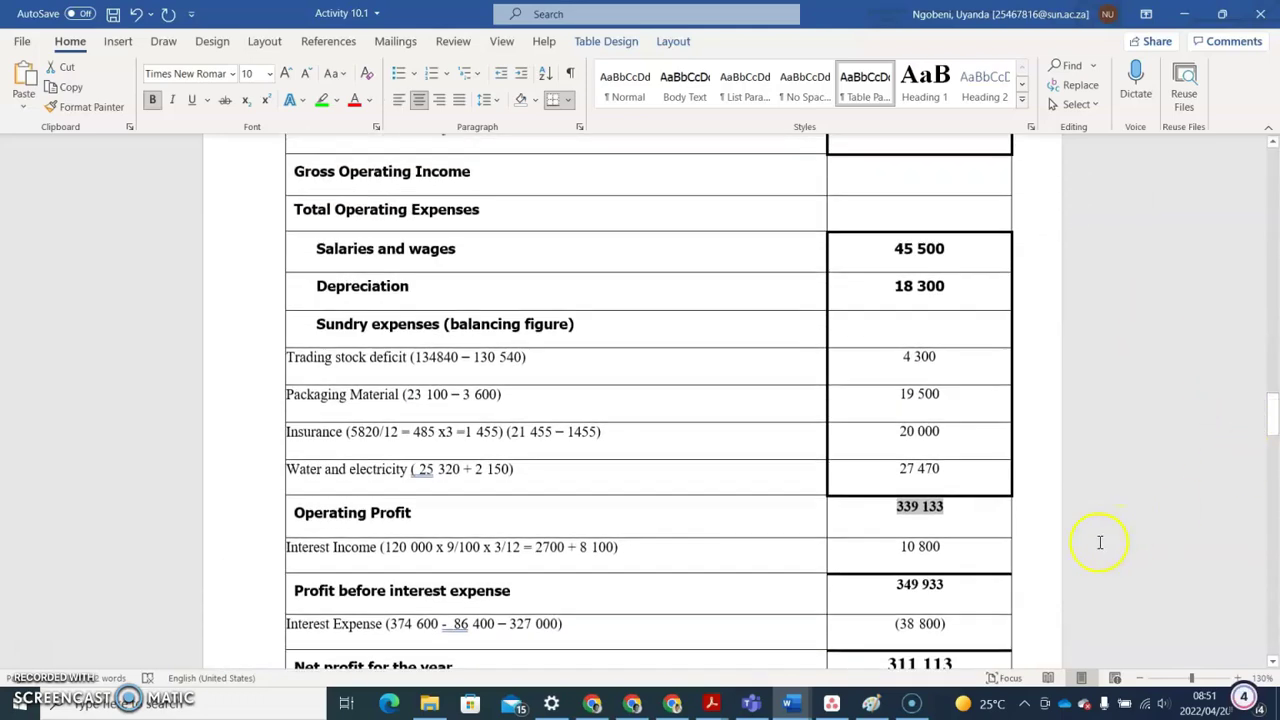
pyautogui.click(1270, 372)
pyautogui.moveTo(1272, 400); pyautogui.dragTo(1271, 397)
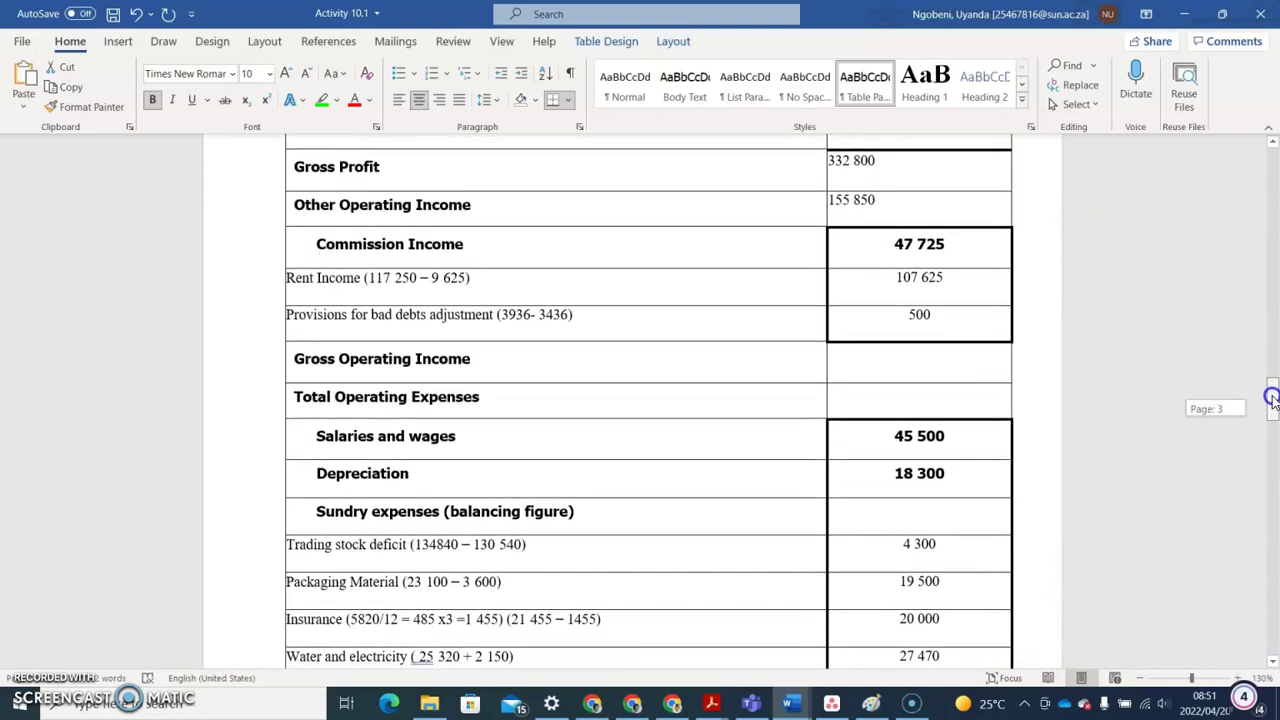
pyautogui.click(888, 365)
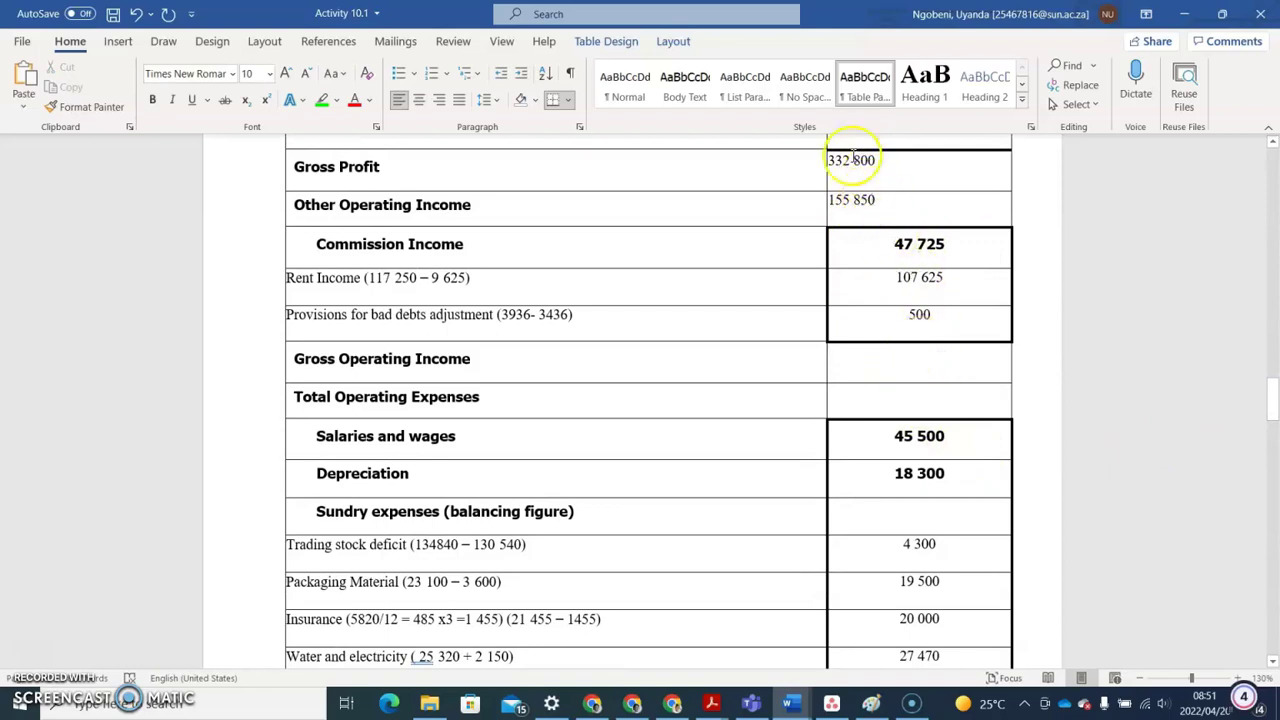
pyautogui.click(866, 362)
pyautogui.write('4')
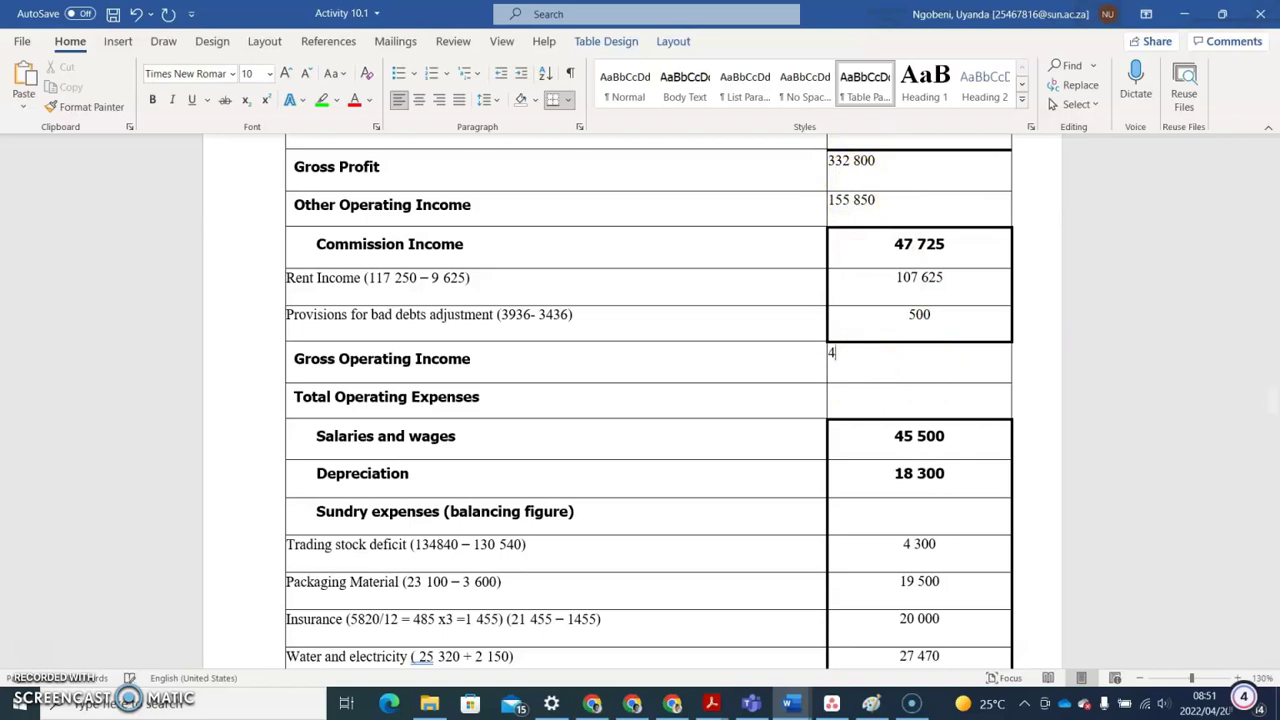
pyautogui.write('88 650')
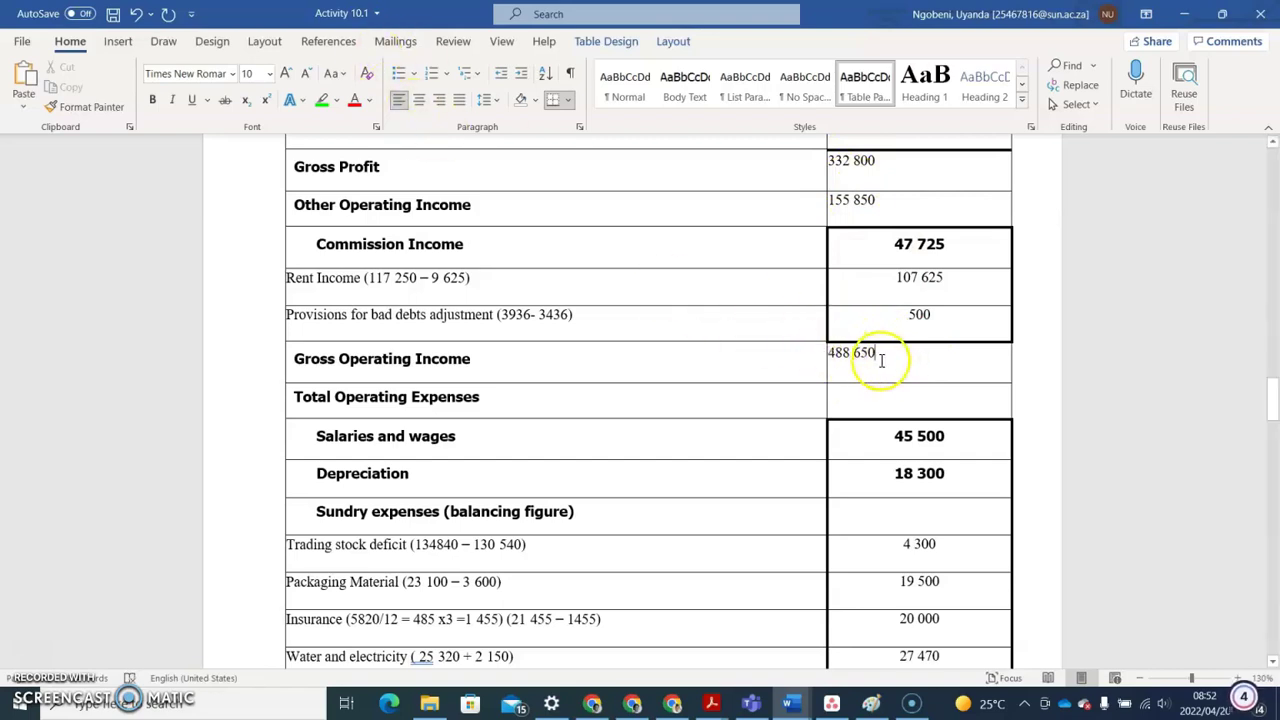
pyautogui.moveTo(876, 356); pyautogui.dragTo(830, 357)
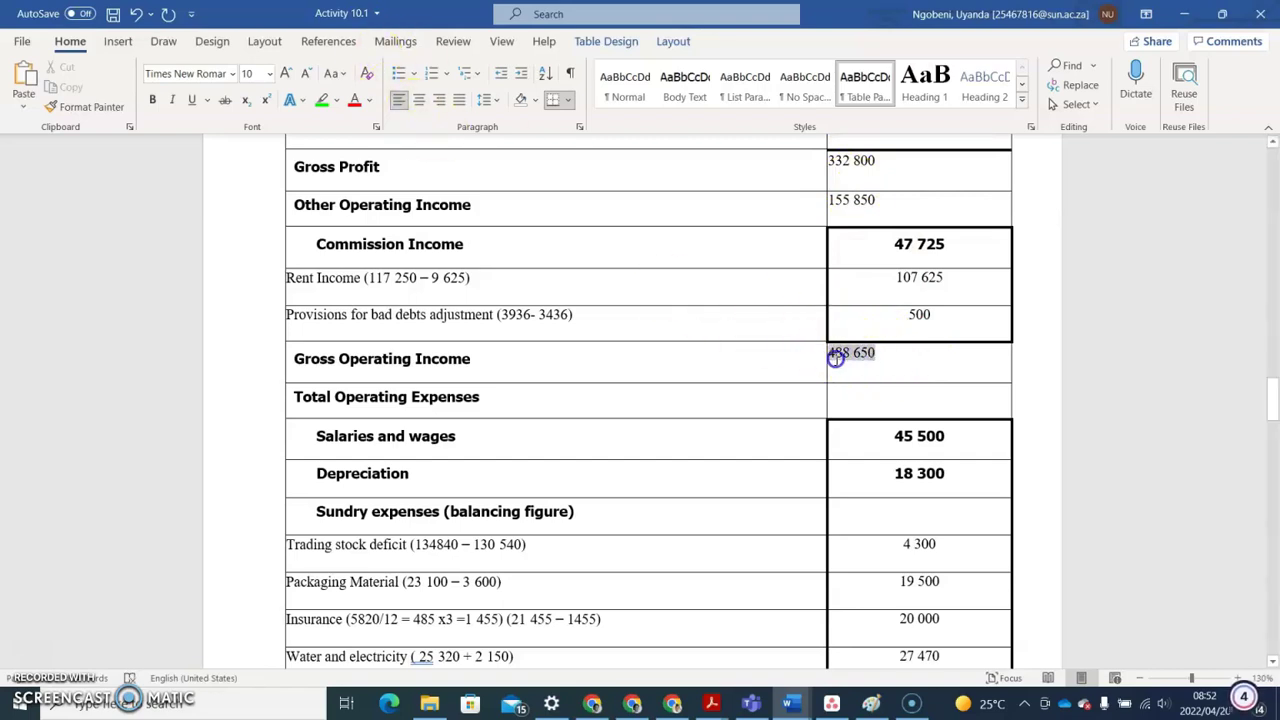
pyautogui.click(152, 102)
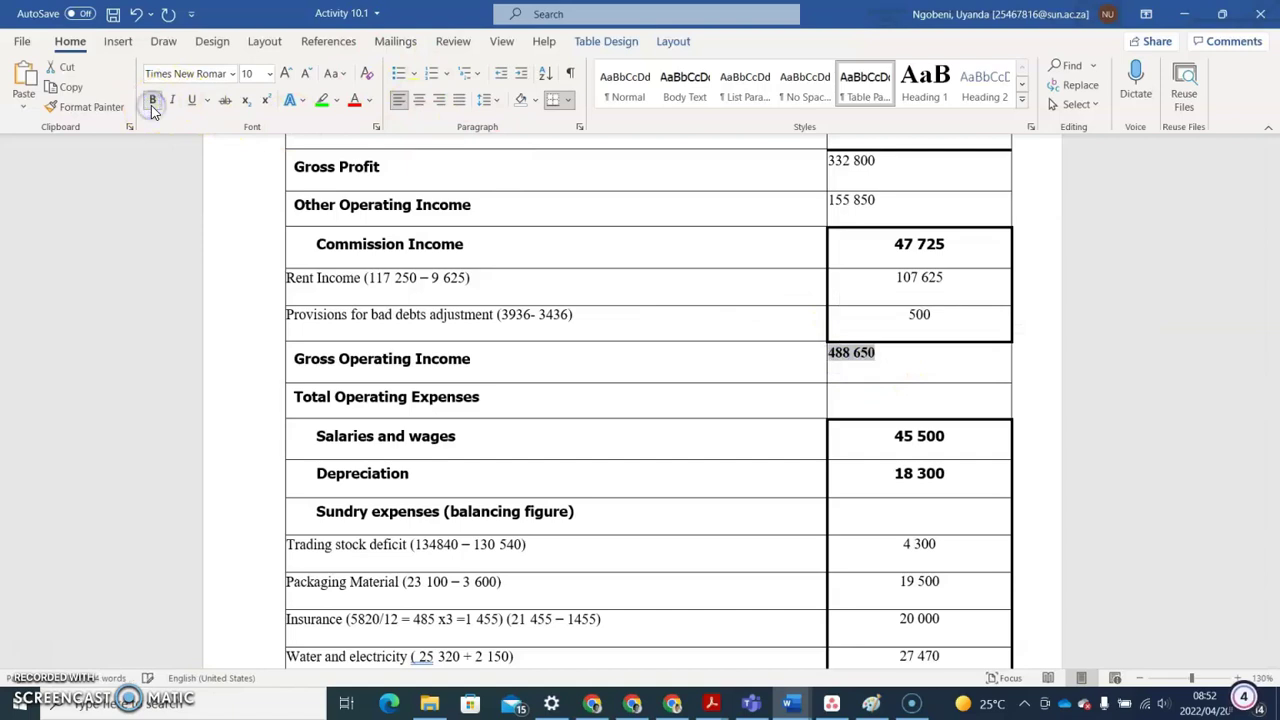
pyautogui.click(419, 99)
# Step: Enter (155 850) as the Total Operating Expenses amount and make it centred and bold
pyautogui.moveTo(1275, 410); pyautogui.dragTo(1275, 418)
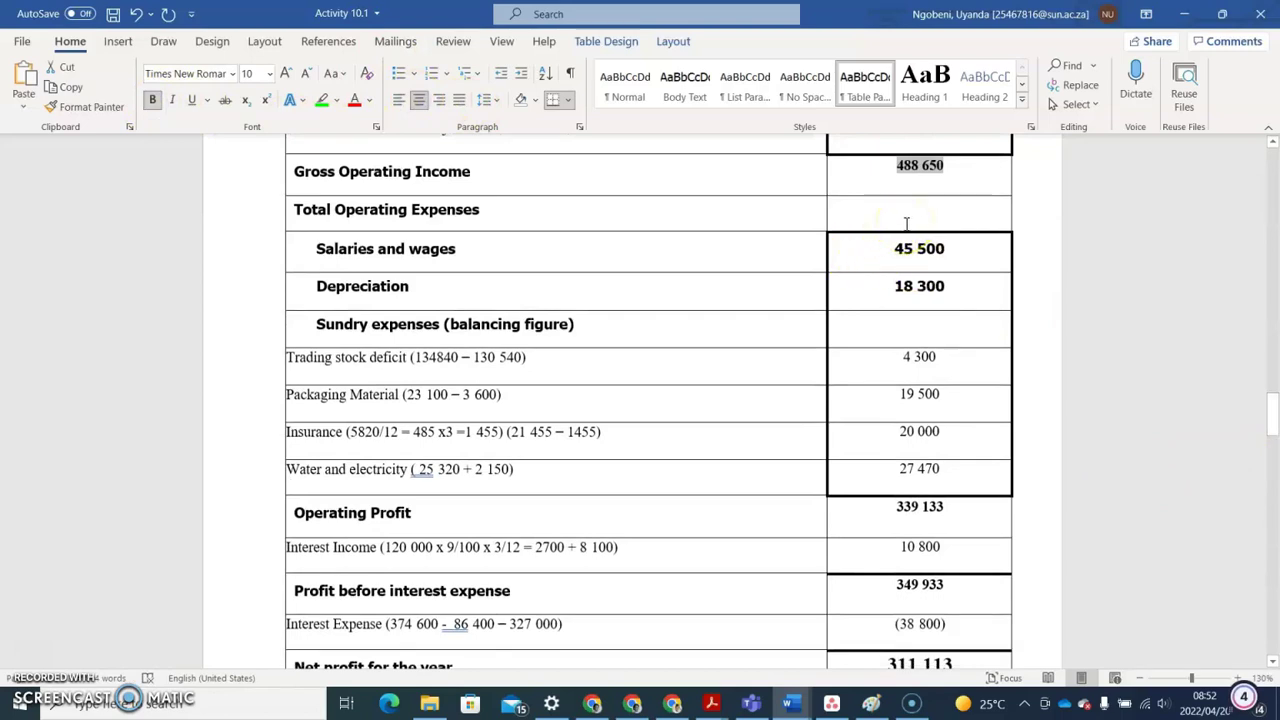
pyautogui.click(944, 508)
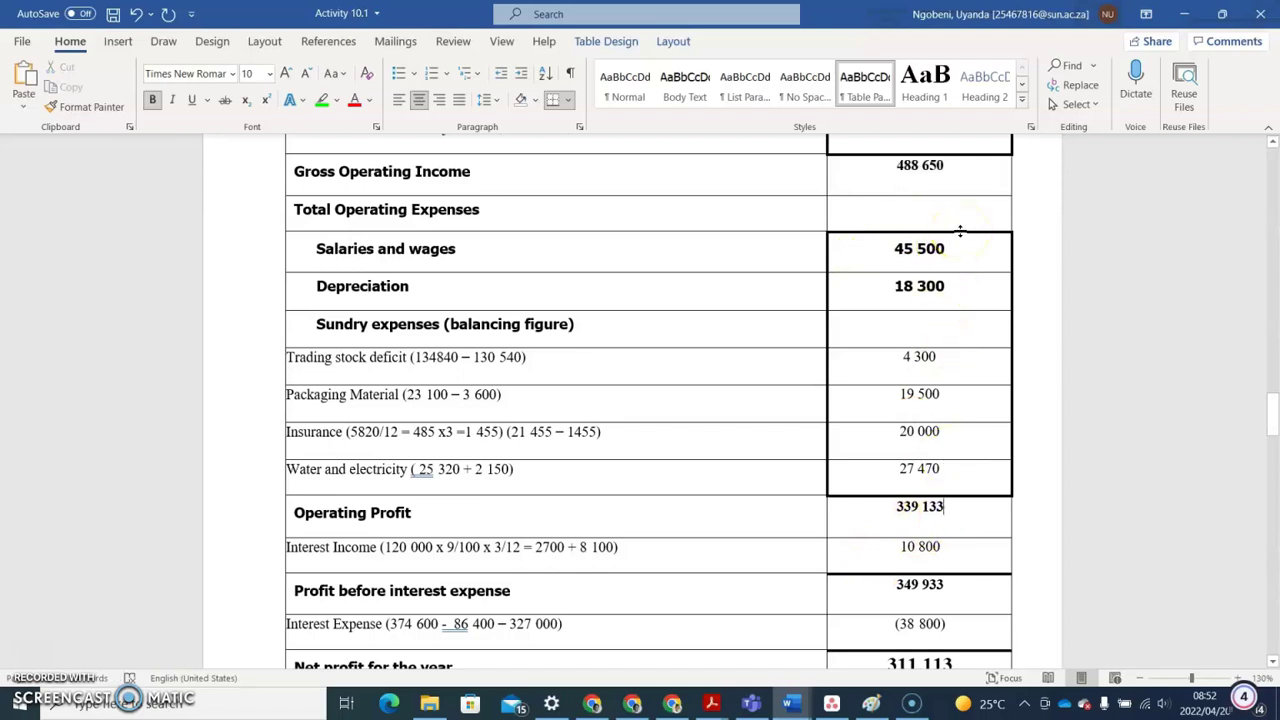
pyautogui.click(963, 508)
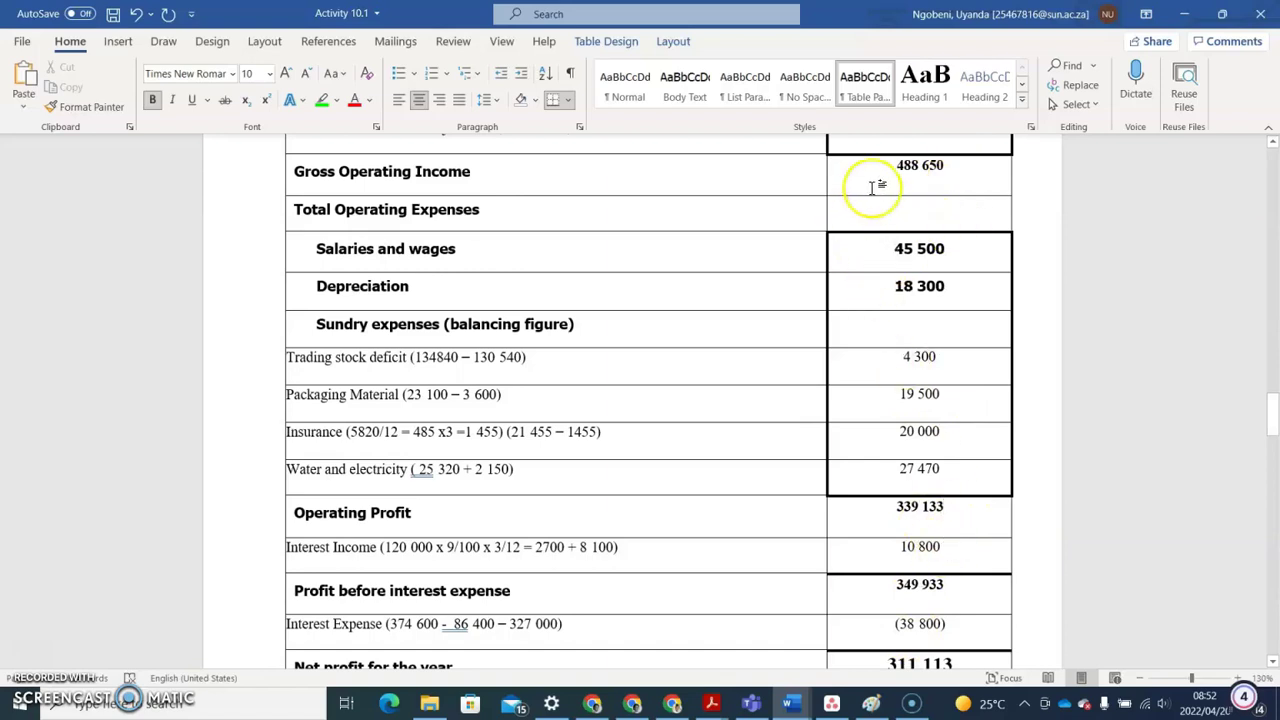
pyautogui.click(912, 213)
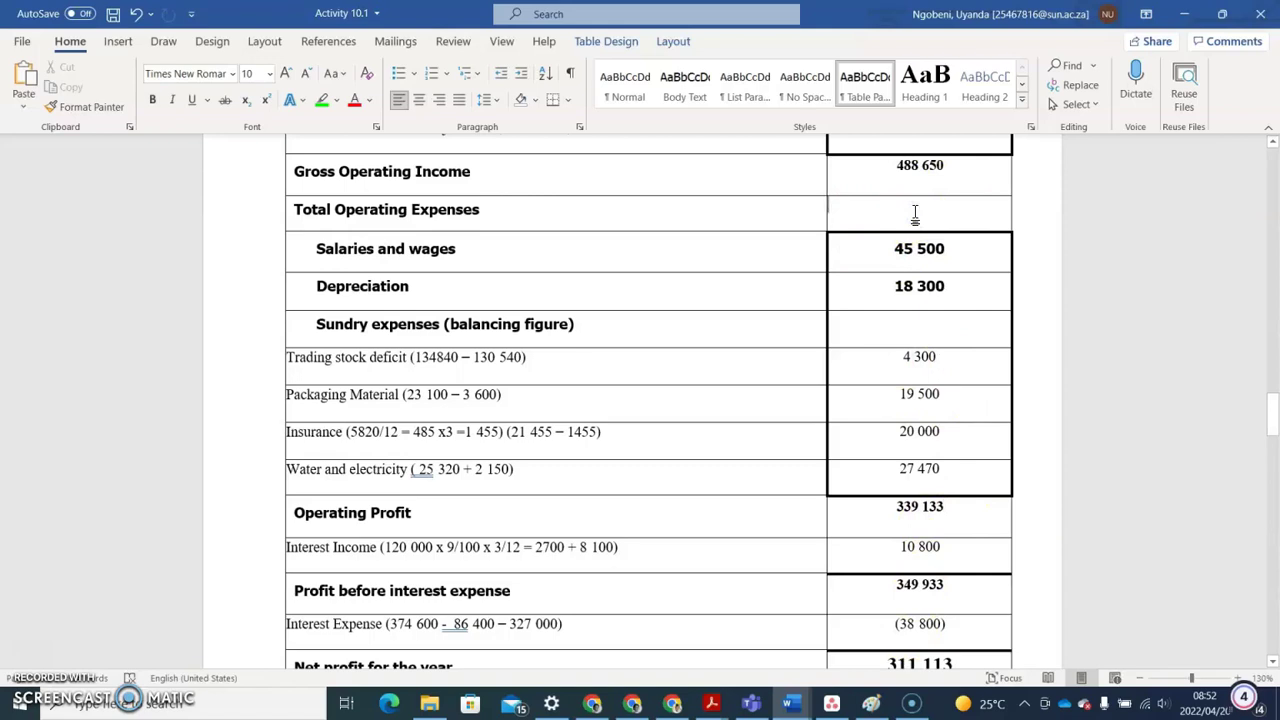
pyautogui.write('(1')
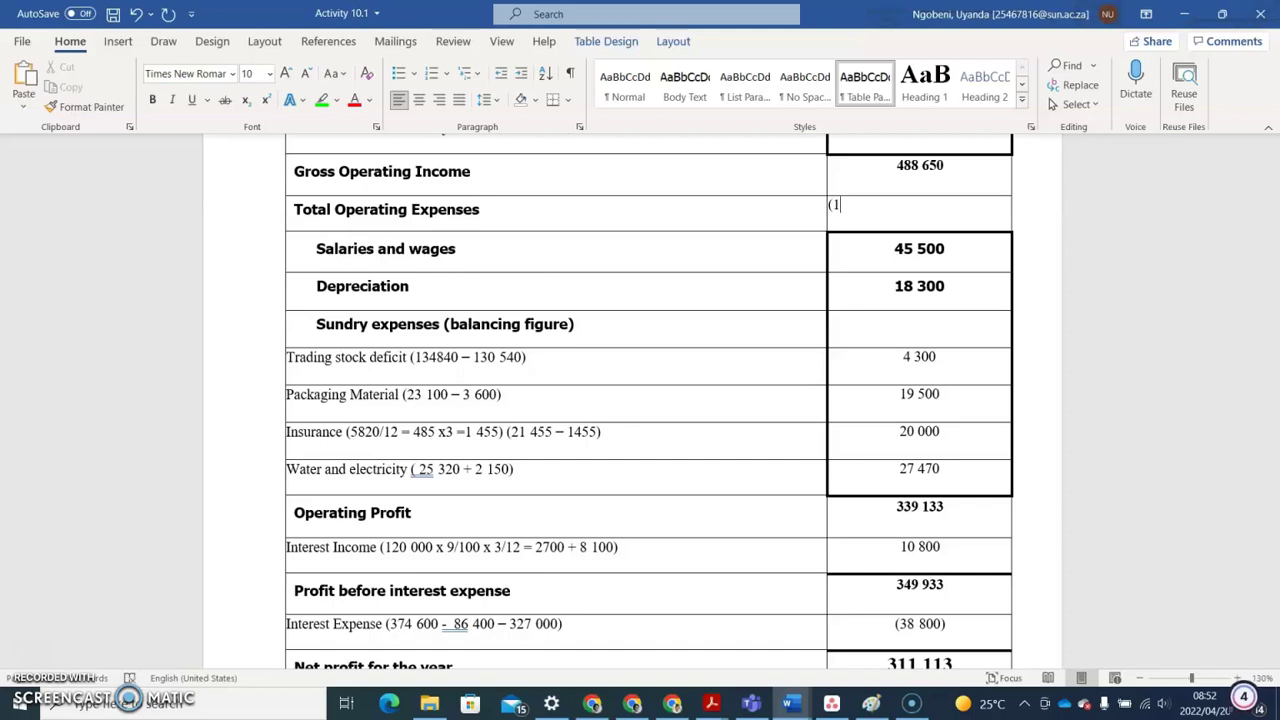
pyautogui.write('55 850)')
pyautogui.moveTo(914, 207); pyautogui.dragTo(831, 207)
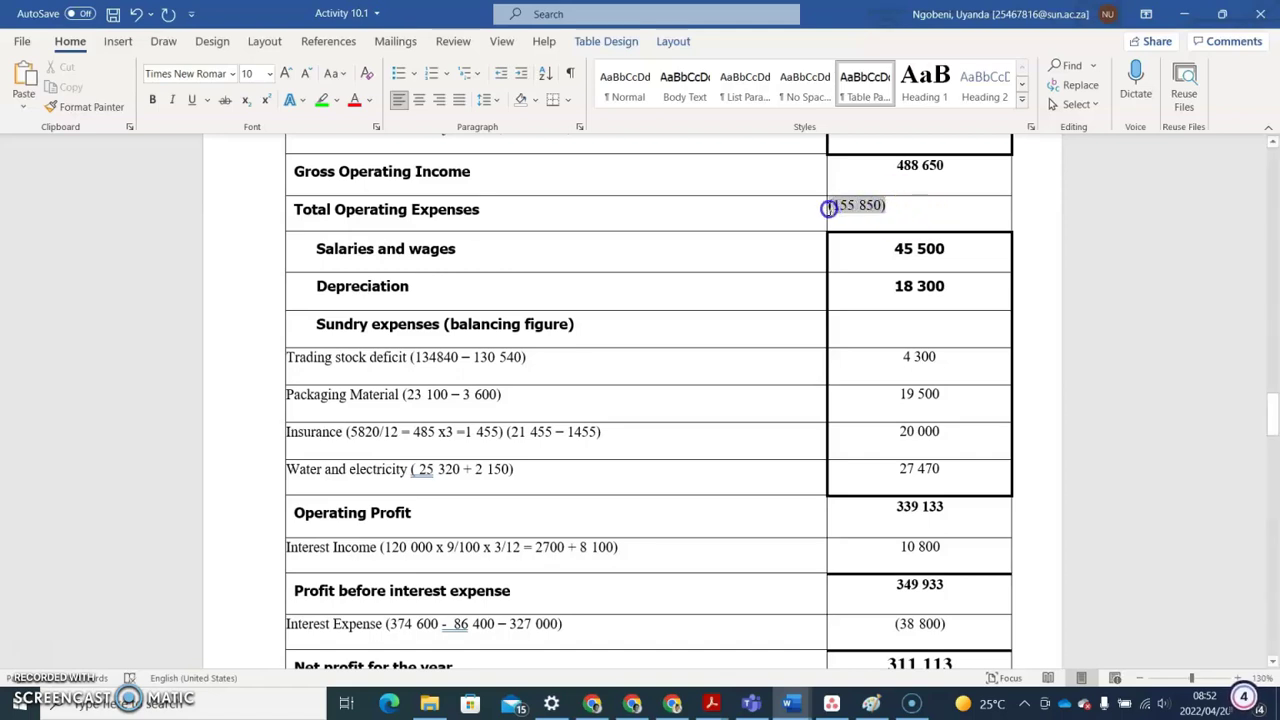
pyautogui.click(419, 104)
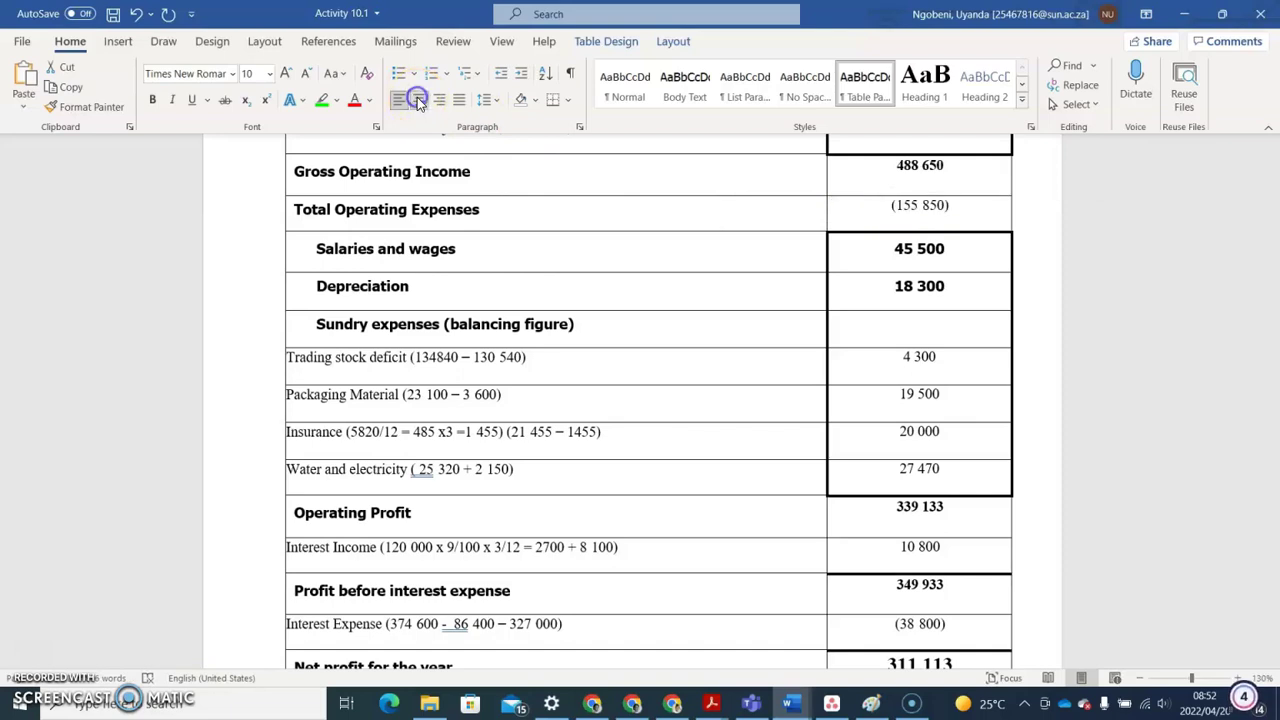
pyautogui.click(155, 102)
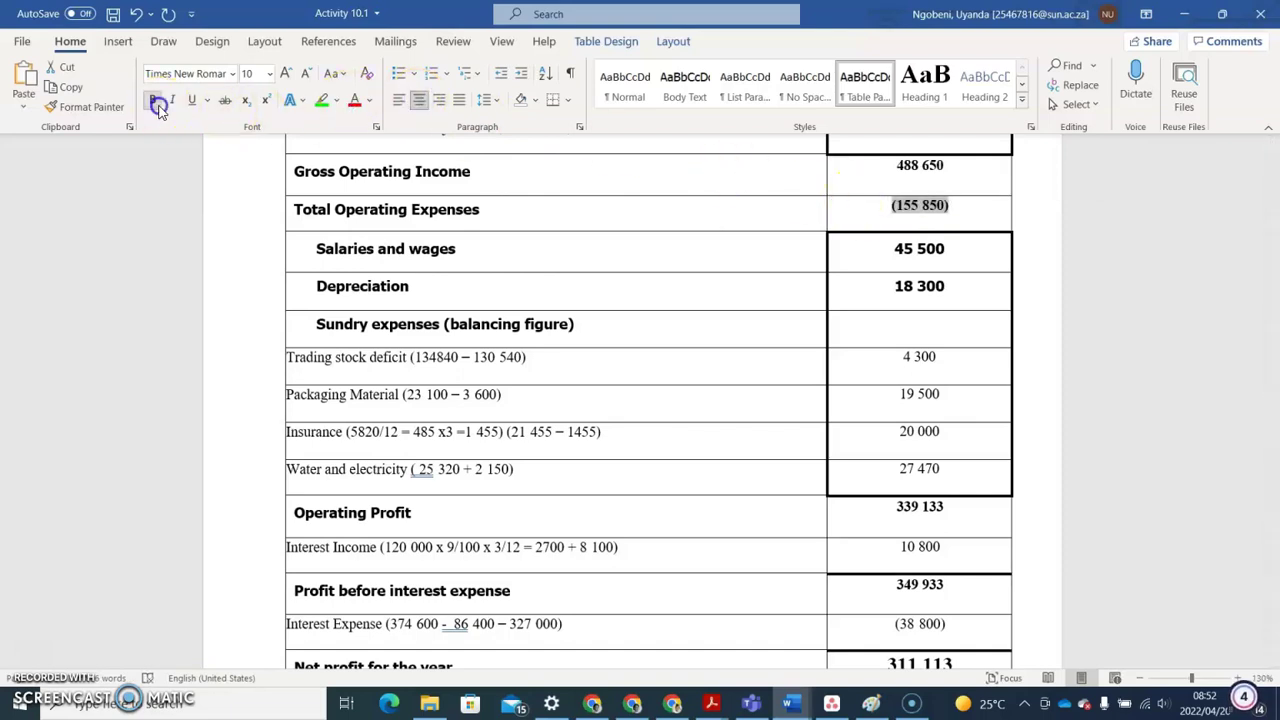
# Step: Start a centred entry in the blank amount cell for Sundry expenses (balancing figure)
pyautogui.click(906, 334)
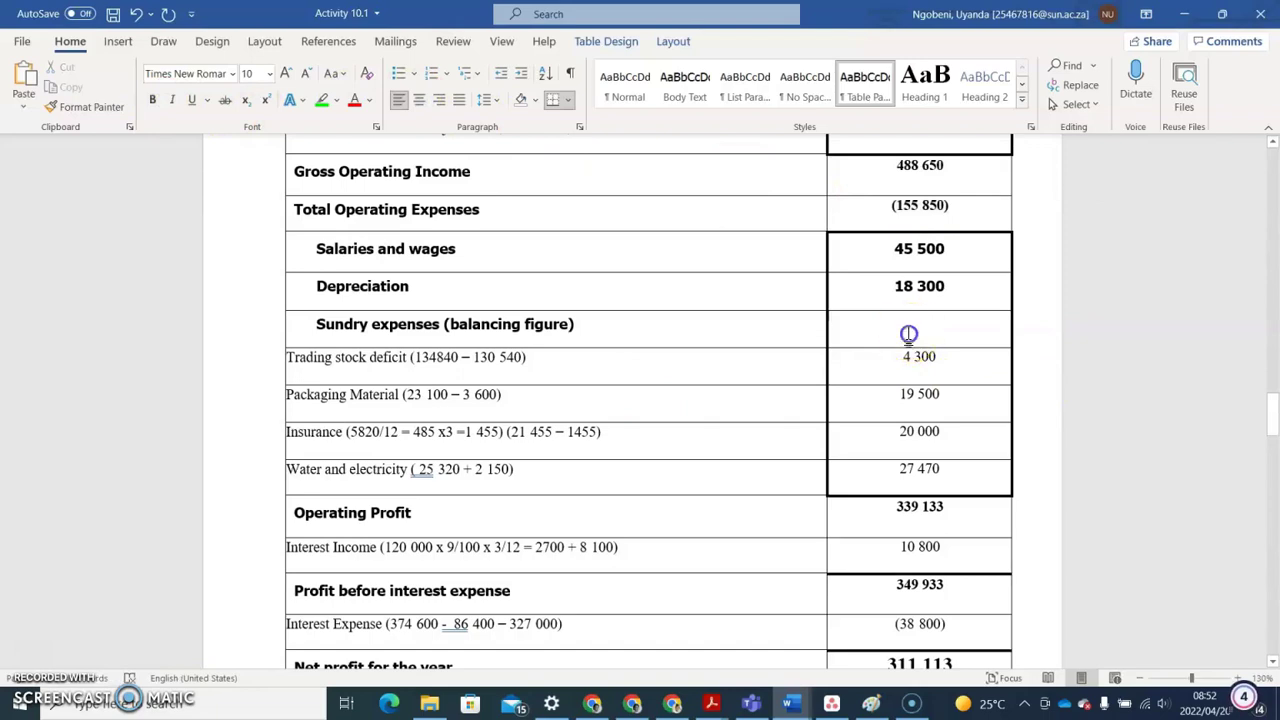
pyautogui.click(907, 328)
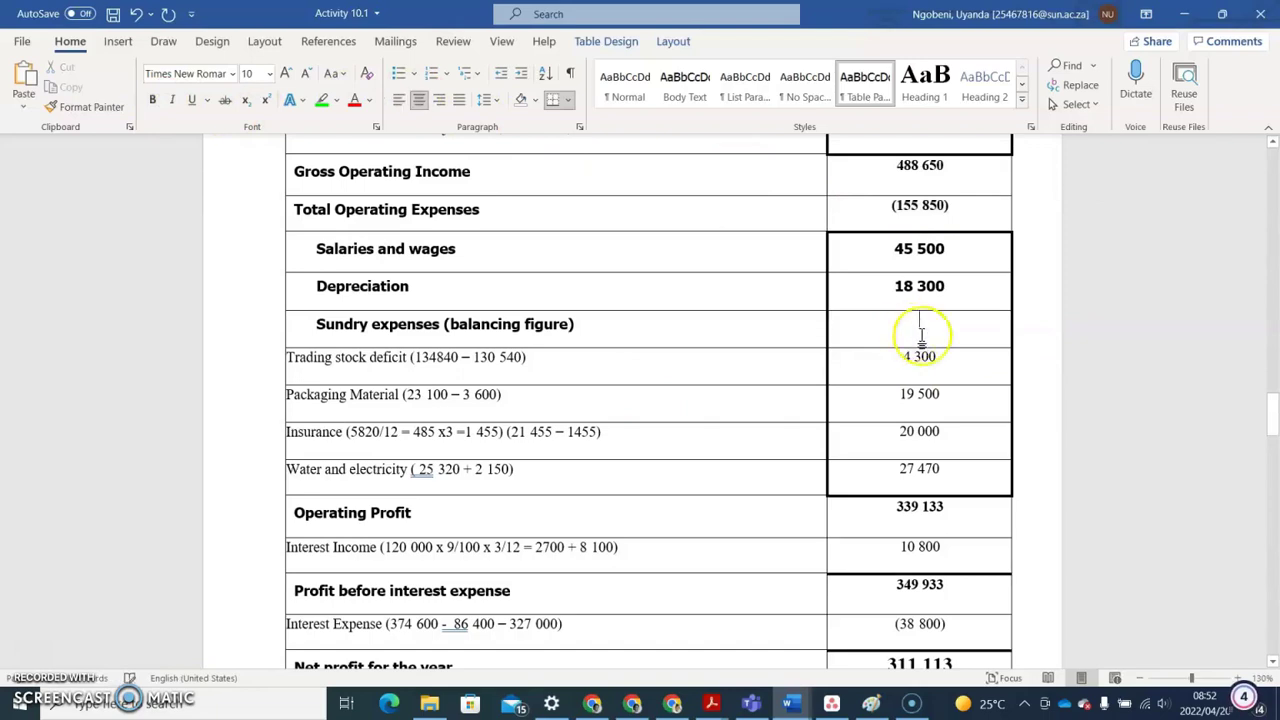